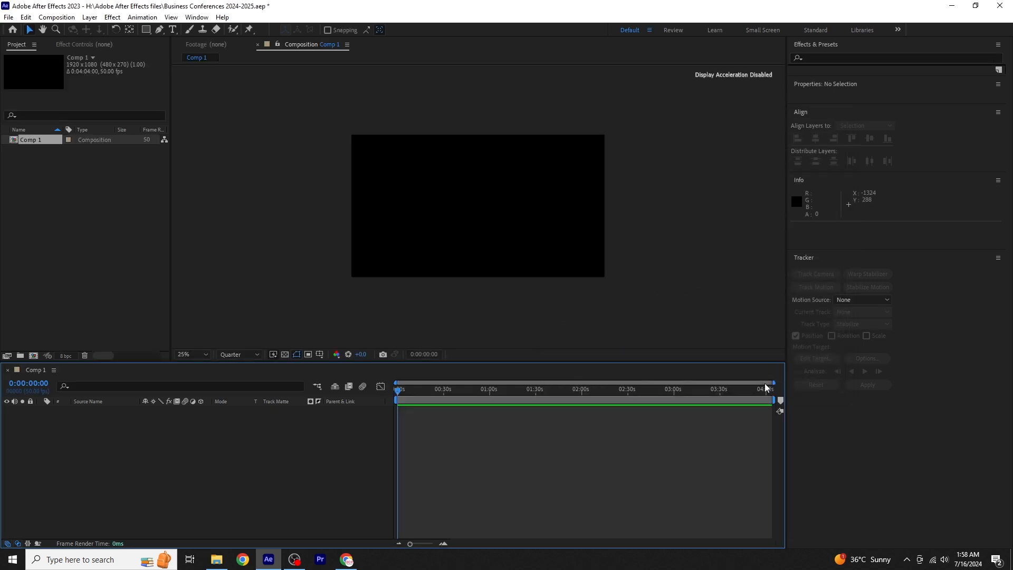
- Add a full-frame black solid layer to the composition with the default solid settings
left_click(89, 18)
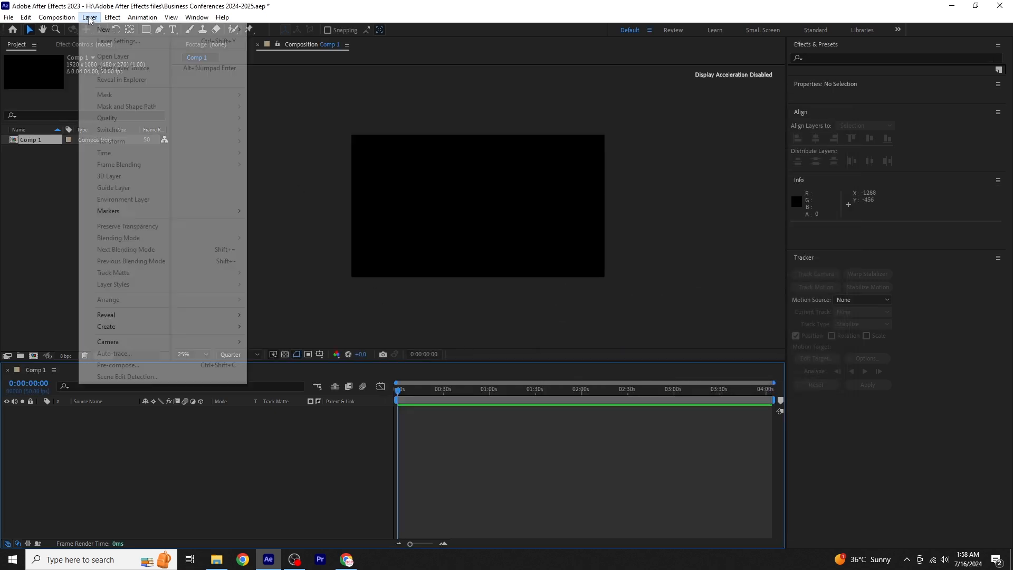
mouse_move(103, 30)
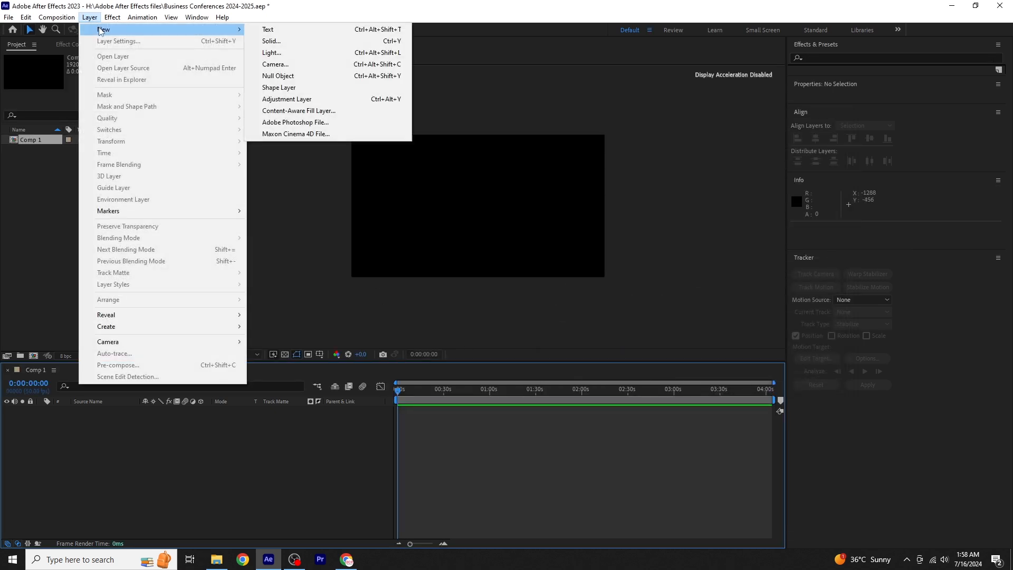
left_click(304, 42)
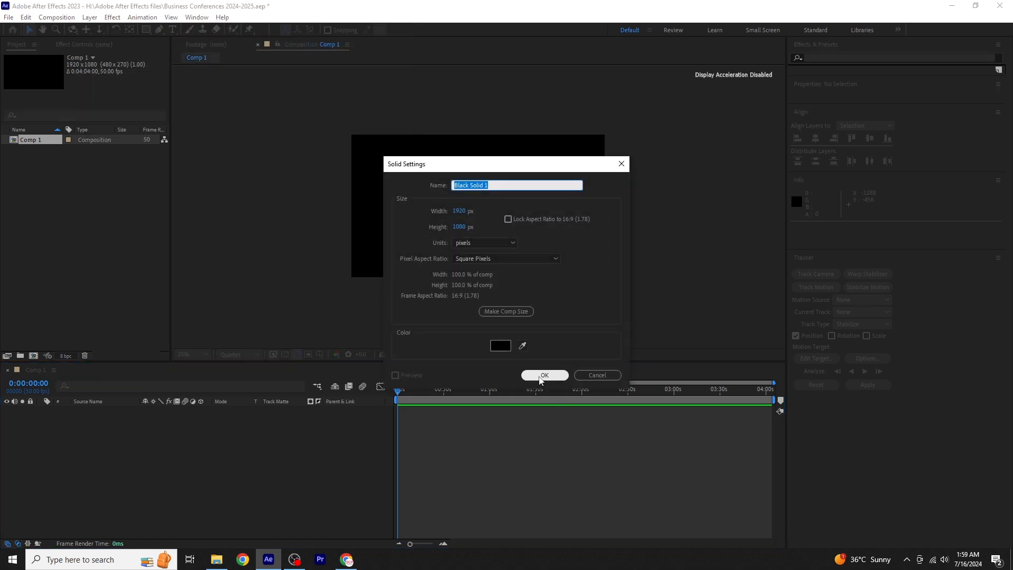
left_click(541, 375)
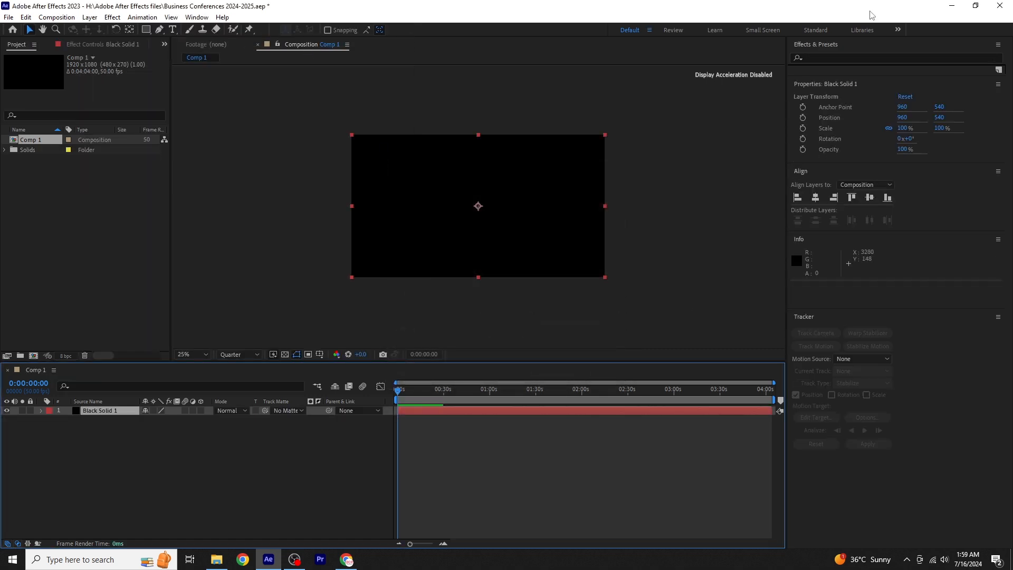
- Find the Gradient Ramp effect by searching for "gradient" and apply it to the black solid
left_click(855, 58)
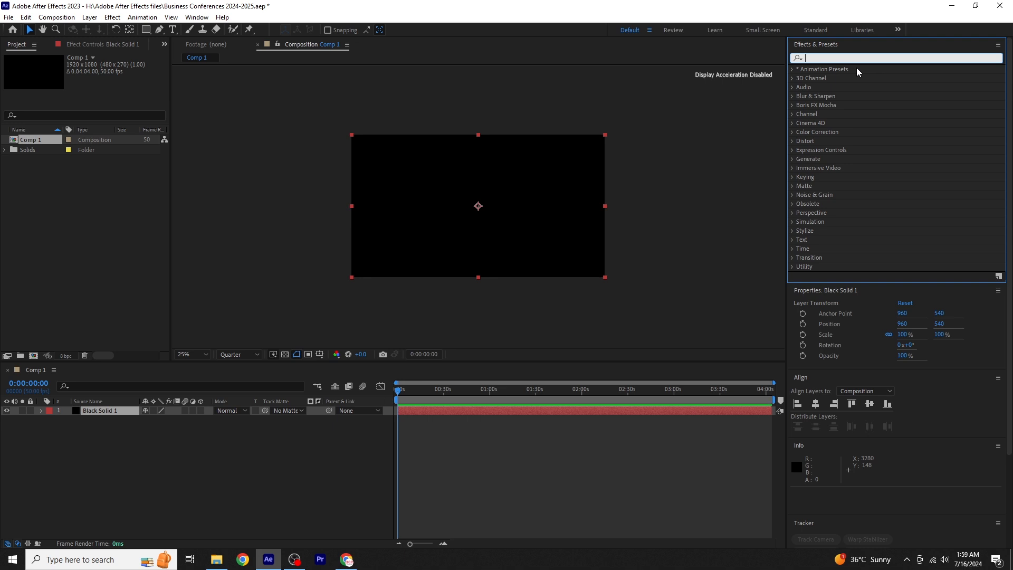
type("grad")
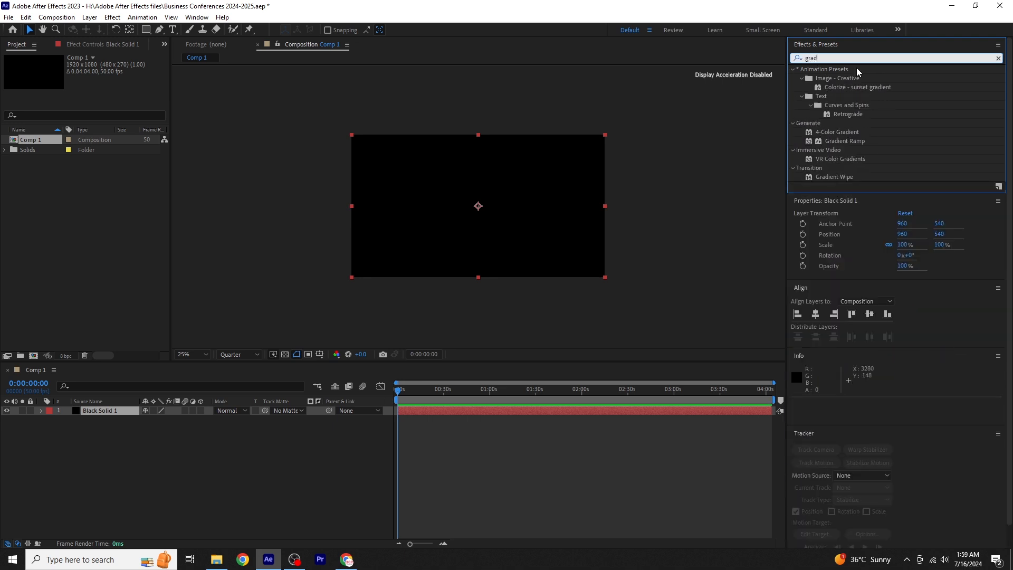
type("ient")
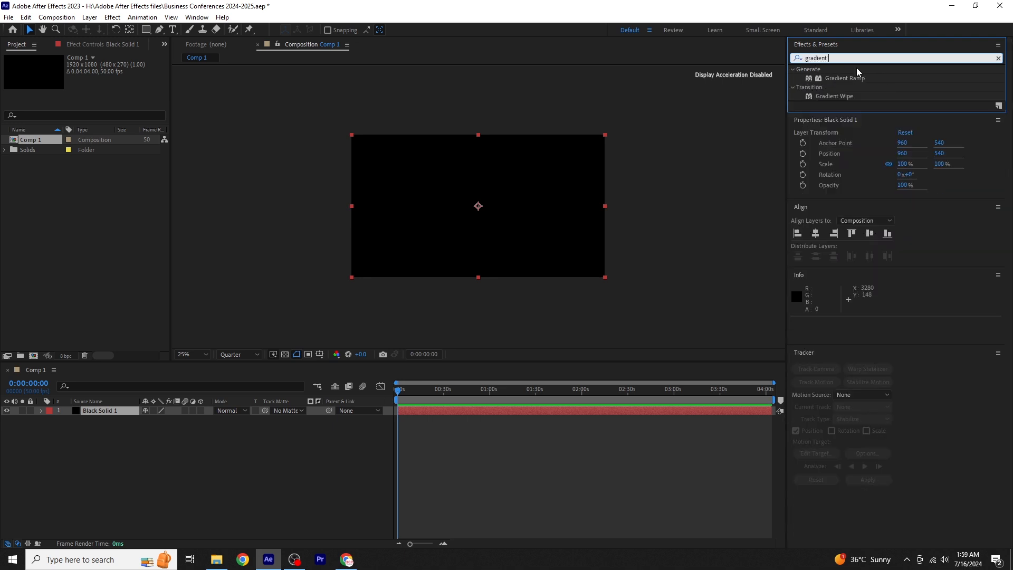
double_click(840, 80)
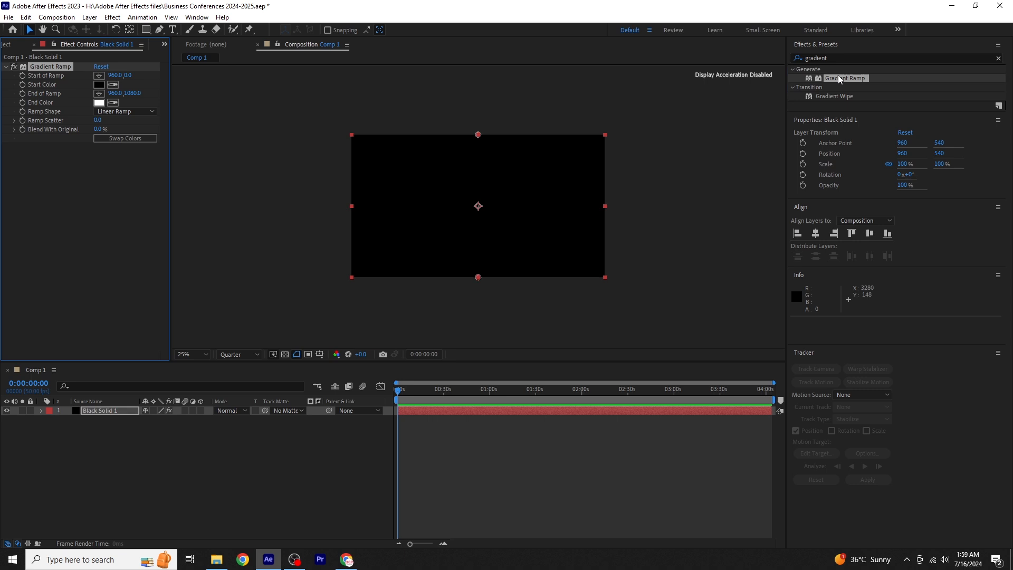
- Set the Gradient Ramp's start color to orange D76203
left_click(99, 85)
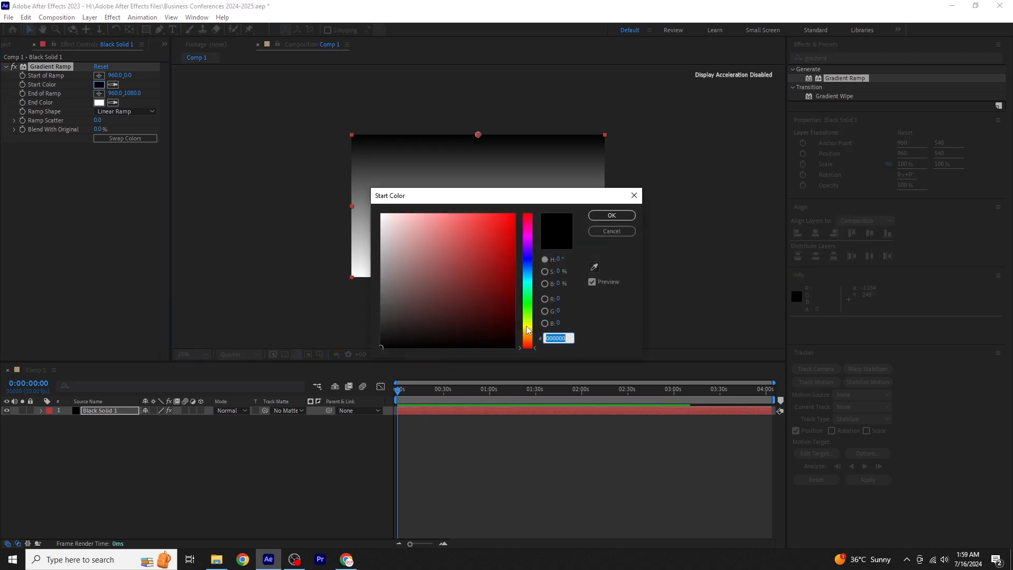
left_click_drag(526, 330, 532, 340)
left_click(512, 226)
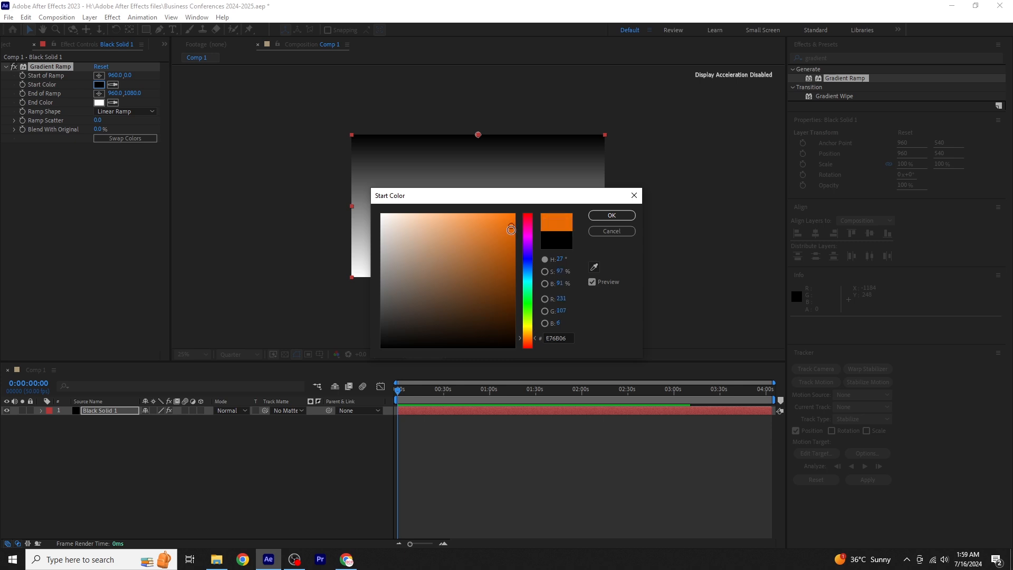
left_click(512, 237)
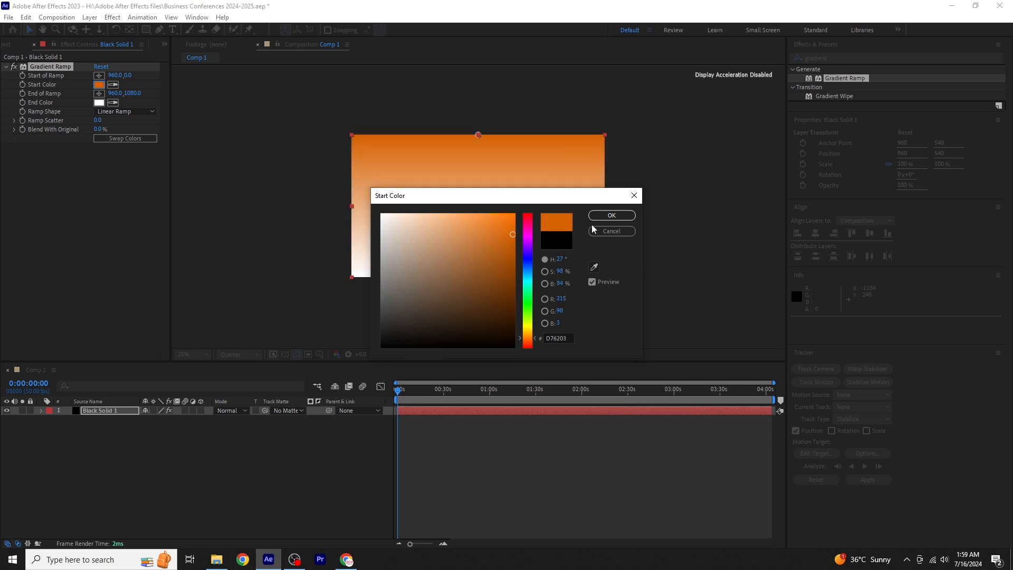
left_click(609, 215)
- Set the Gradient Ramp's end color to dark reddish brown 962C07
left_click(100, 103)
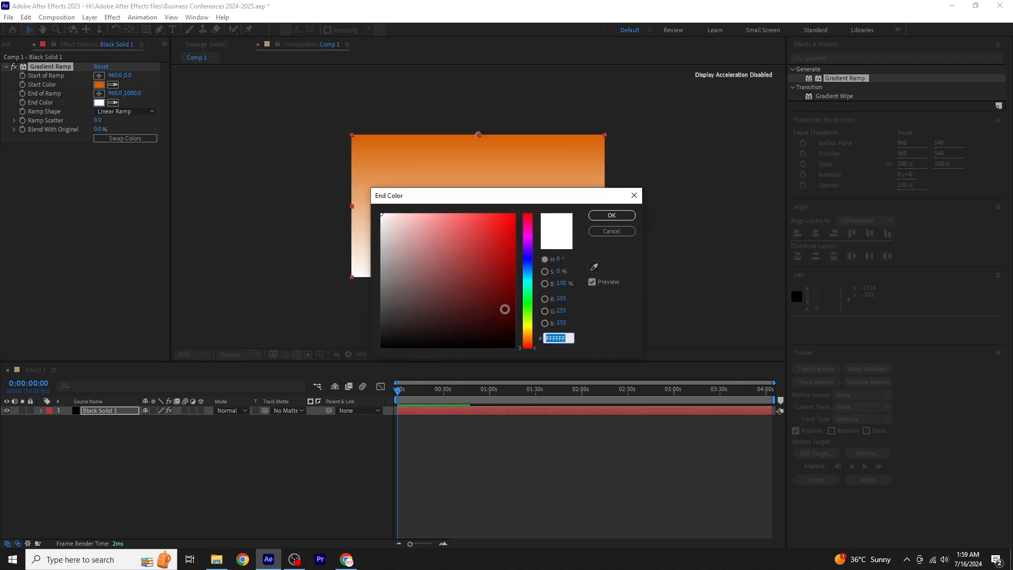
left_click(513, 300)
left_click_drag(513, 296, 508, 280)
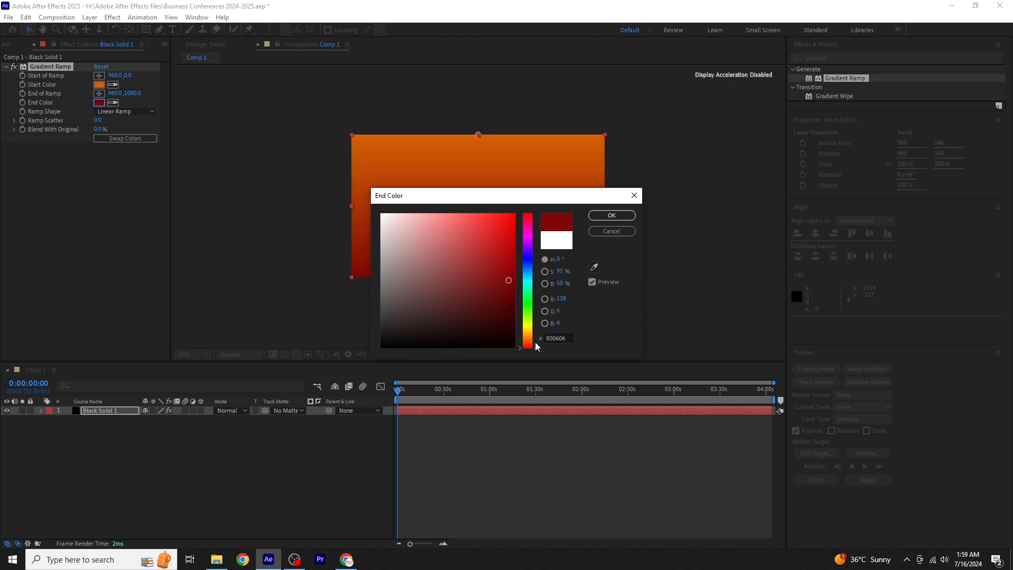
left_click_drag(536, 343, 536, 342)
left_click_drag(508, 273, 509, 268)
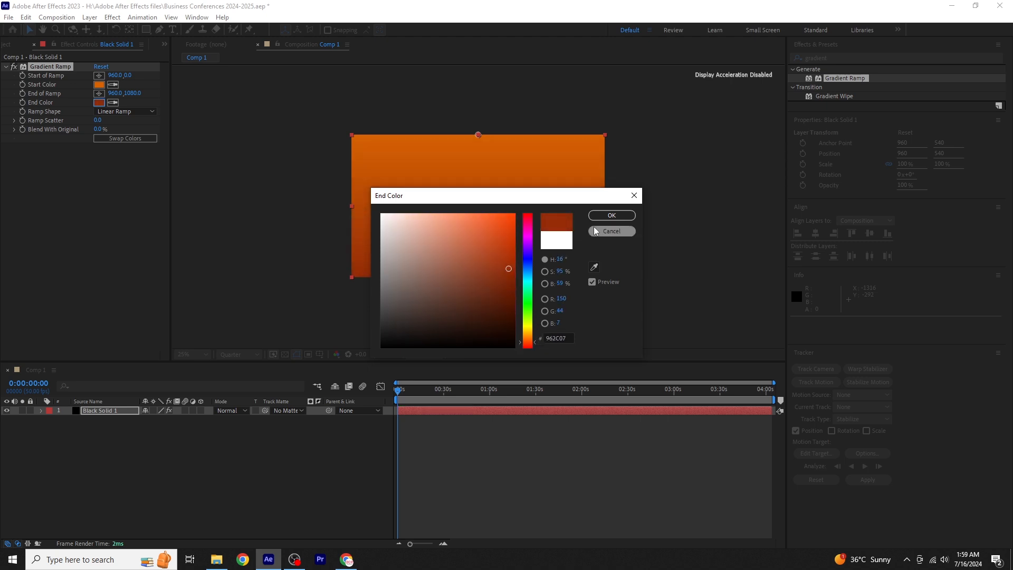
left_click(596, 216)
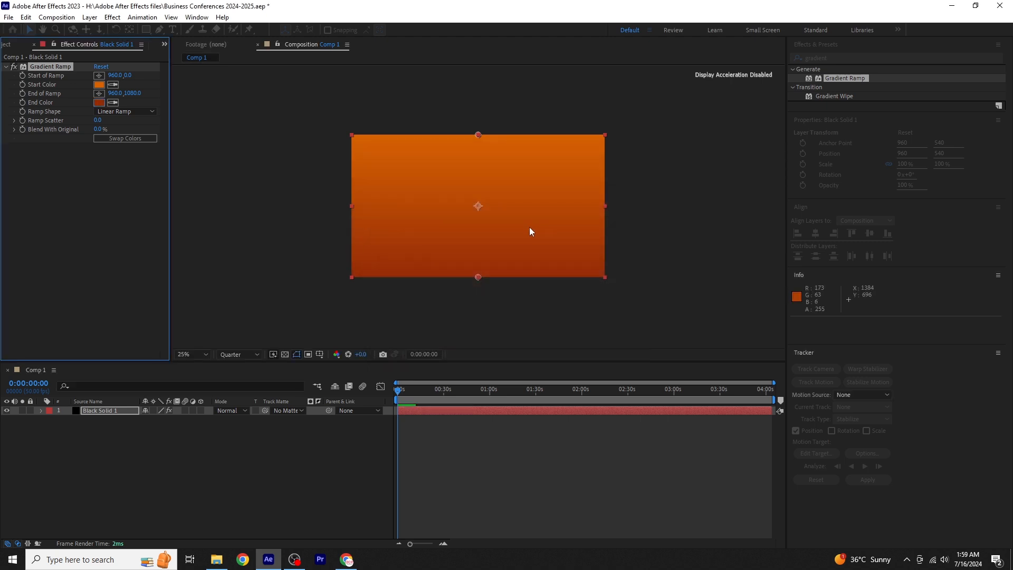
- Run the gradient diagonally, placing its start at about 244, 152 and its end at about 1624, 916
left_click(99, 93)
left_click(588, 259)
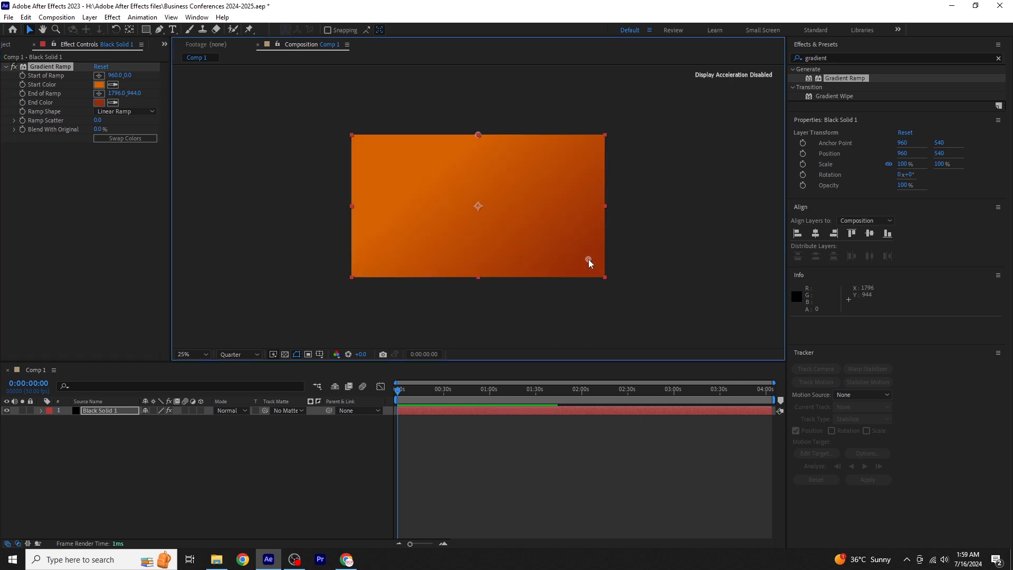
left_click(99, 75)
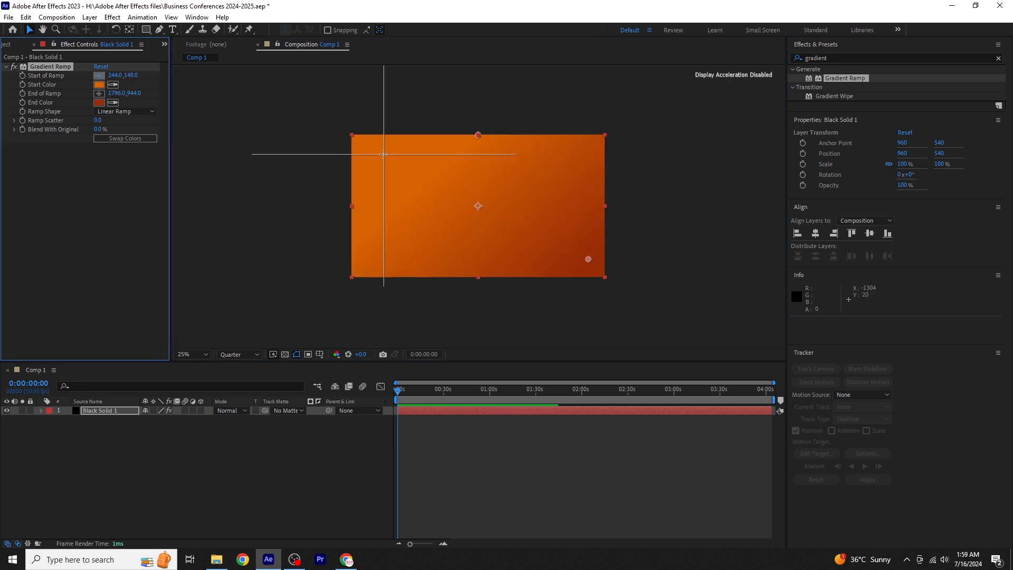
left_click(384, 154)
left_click_drag(383, 154, 384, 155)
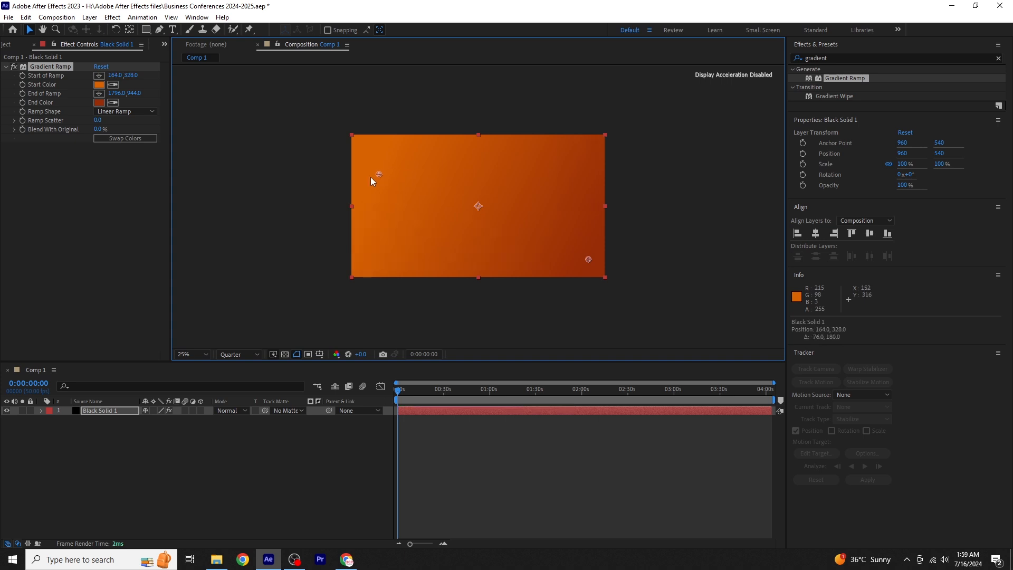
left_click_drag(588, 259, 568, 253)
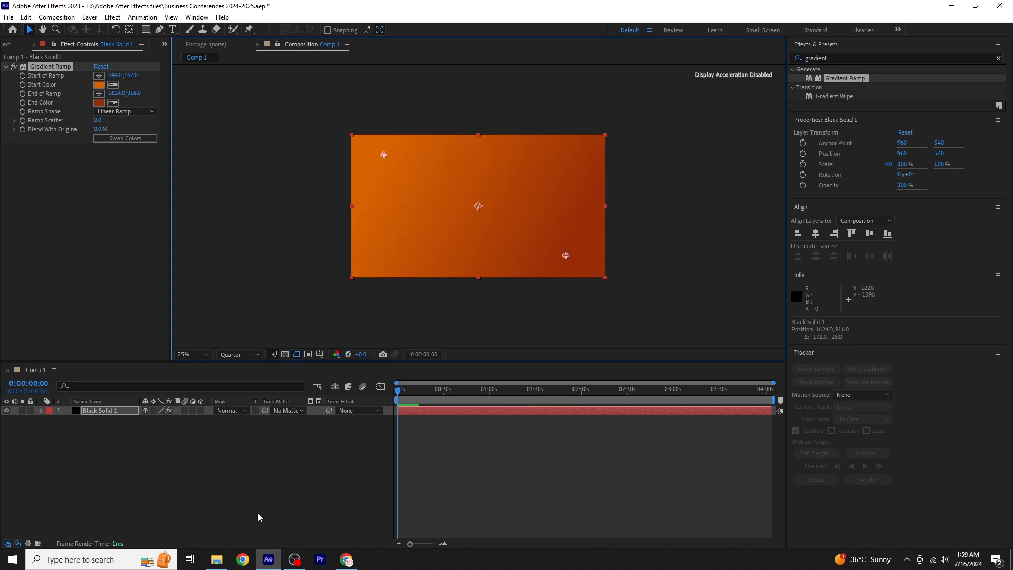
left_click(249, 463)
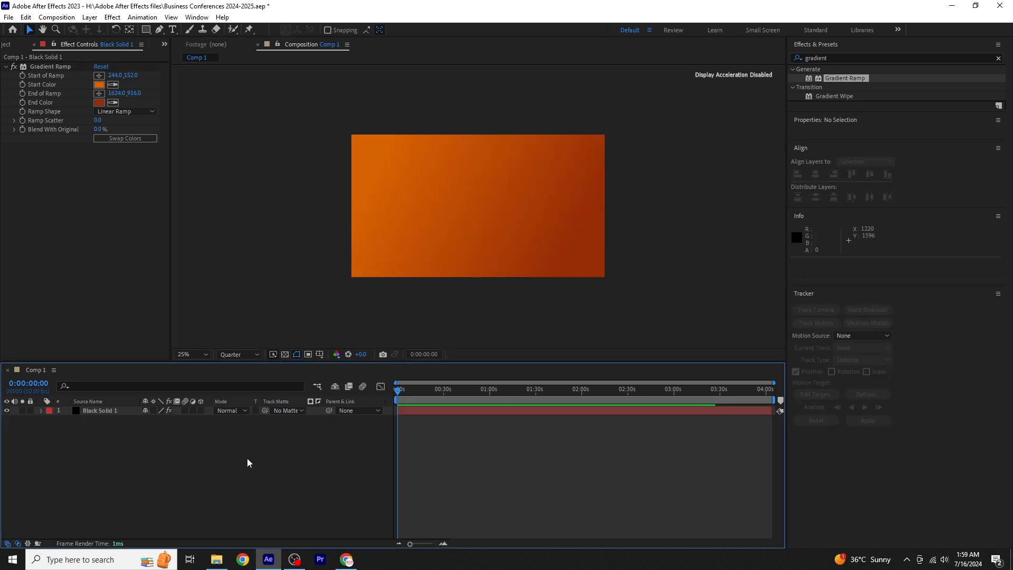
- Create a second composition with a height of 400 px, keeping the other settings at their defaults
left_click(5, 45)
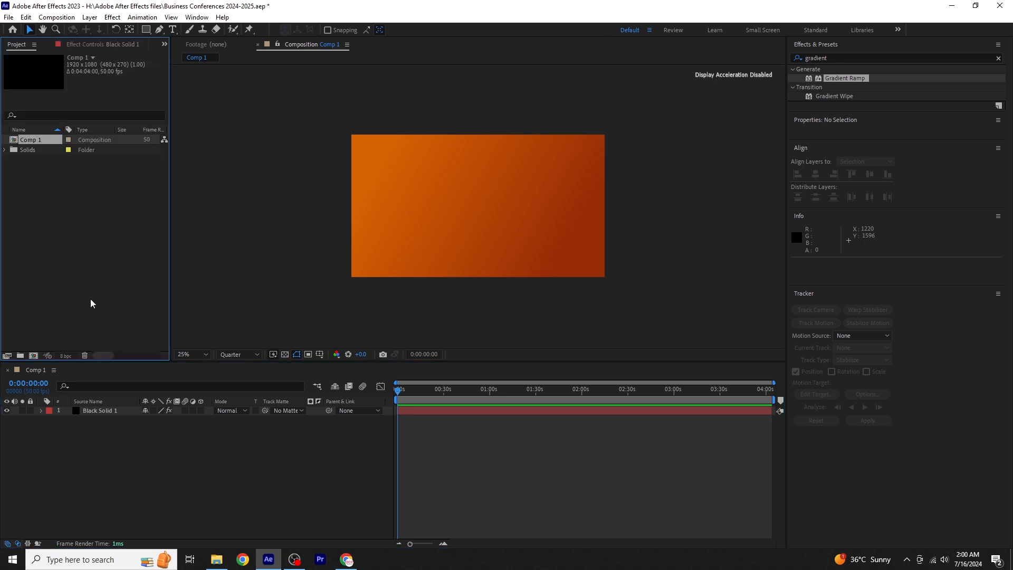
left_click(34, 356)
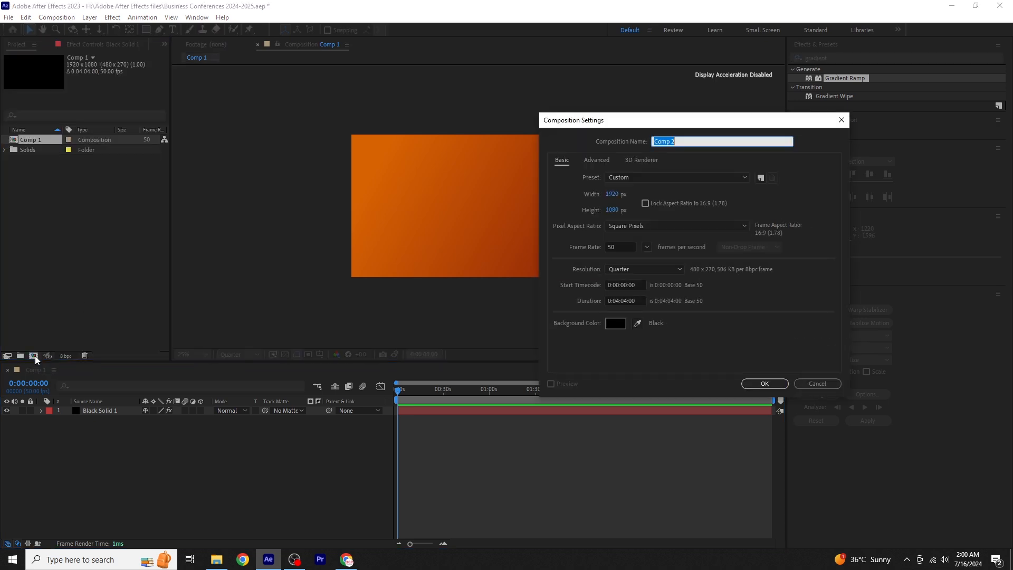
left_click(613, 211)
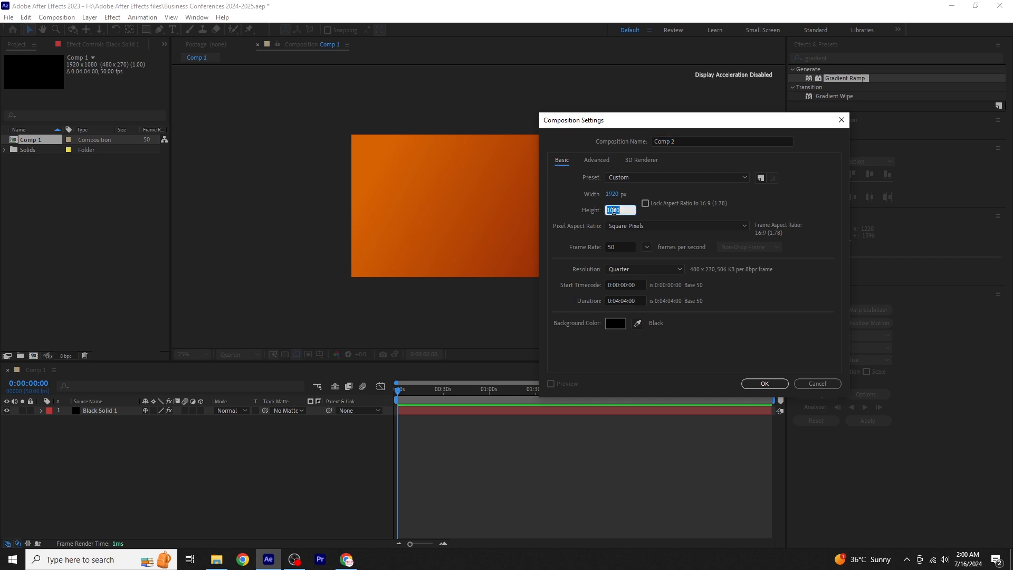
type("400")
left_click(764, 384)
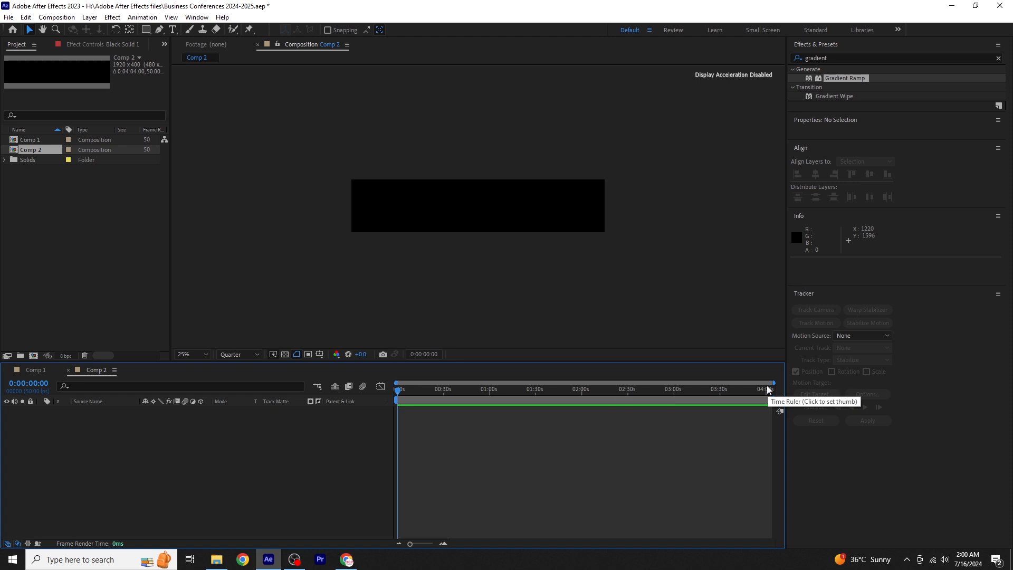
- Add the pasted text "2024 BUSINESS EVENT" to the new composition and set its font size to 137 px
left_click(173, 30)
left_click(389, 206)
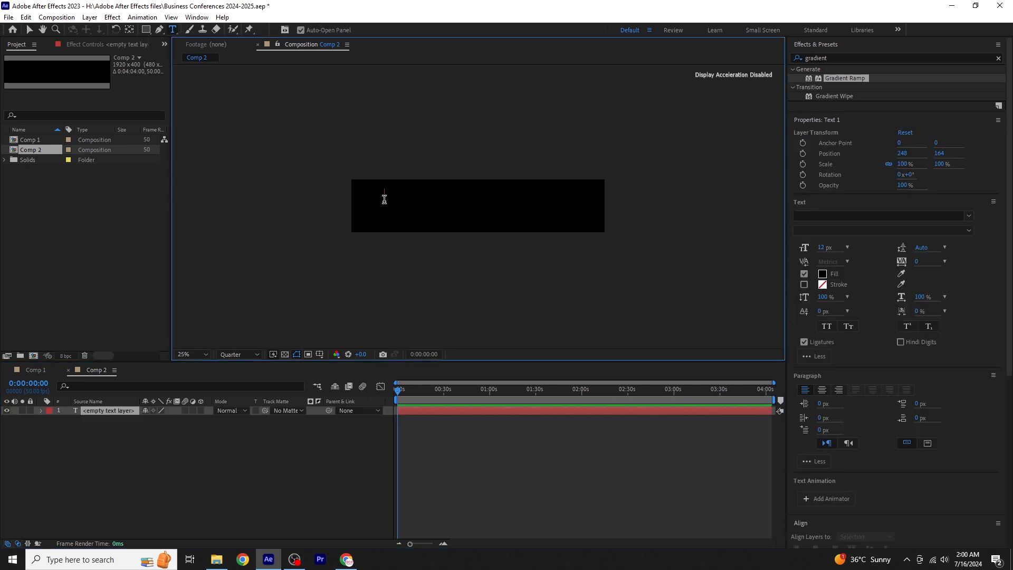
type("2024 BUSINESS EVENT")
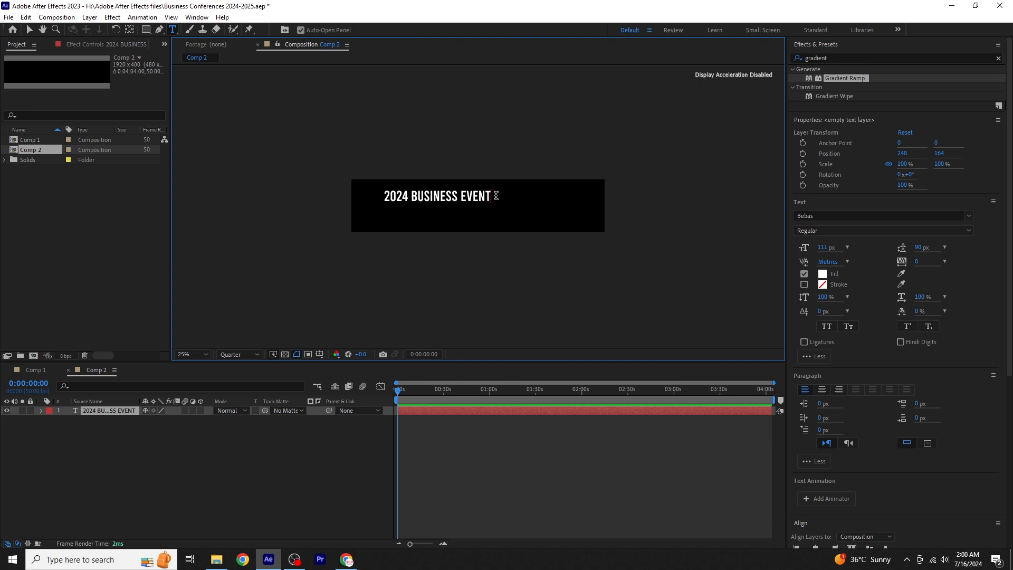
left_click_drag(491, 196, 358, 200)
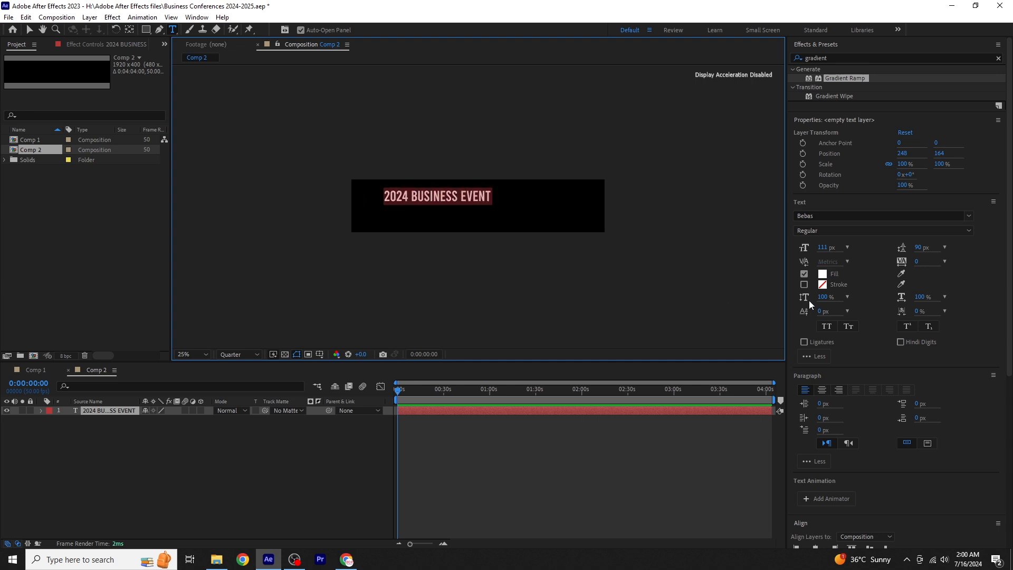
left_click_drag(822, 247, 842, 247)
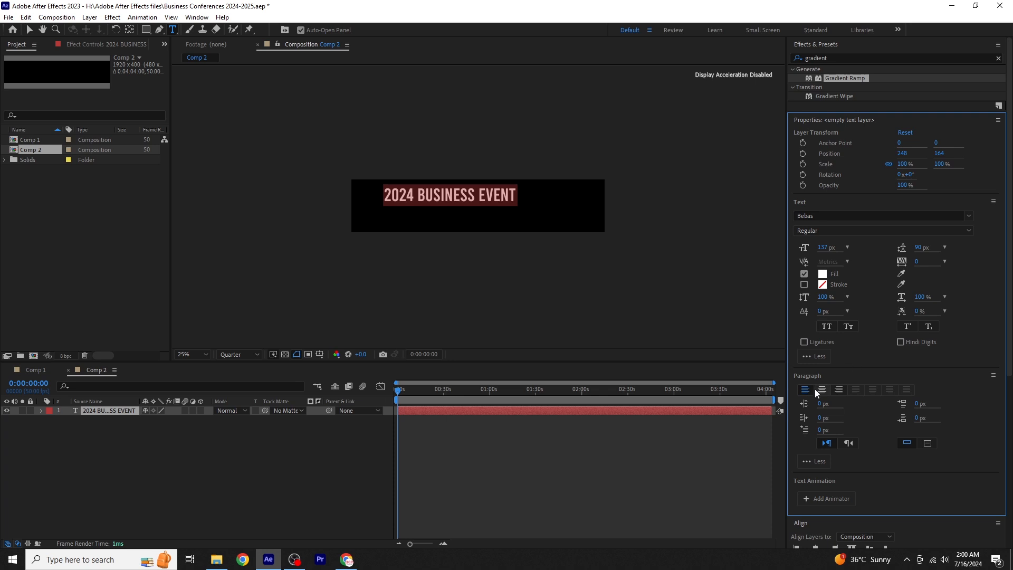
- Align the title to the composition's left edge and vertical centre, and nudge it right to about X 116
scroll(918, 422, "down", 5)
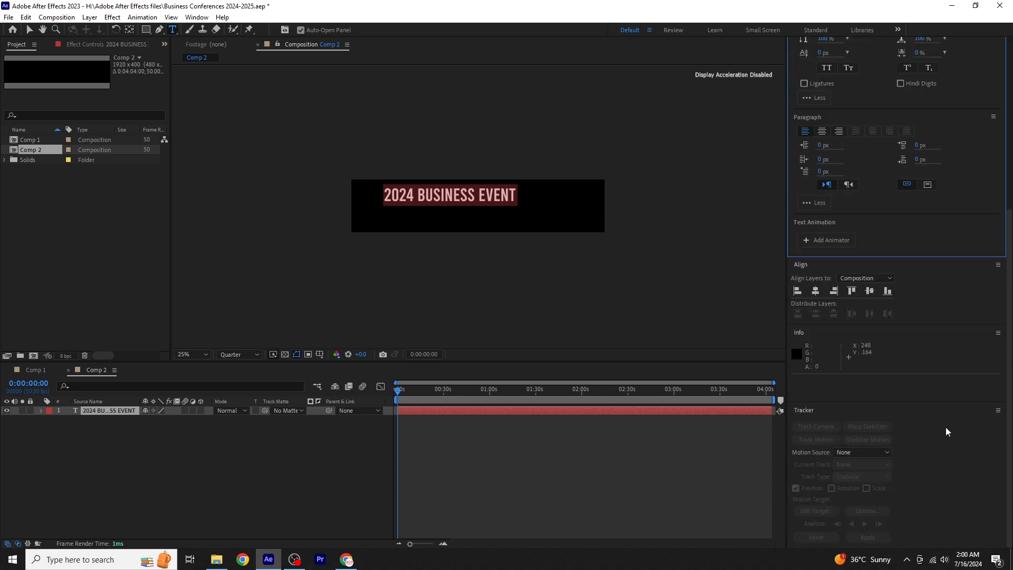
left_click(798, 291)
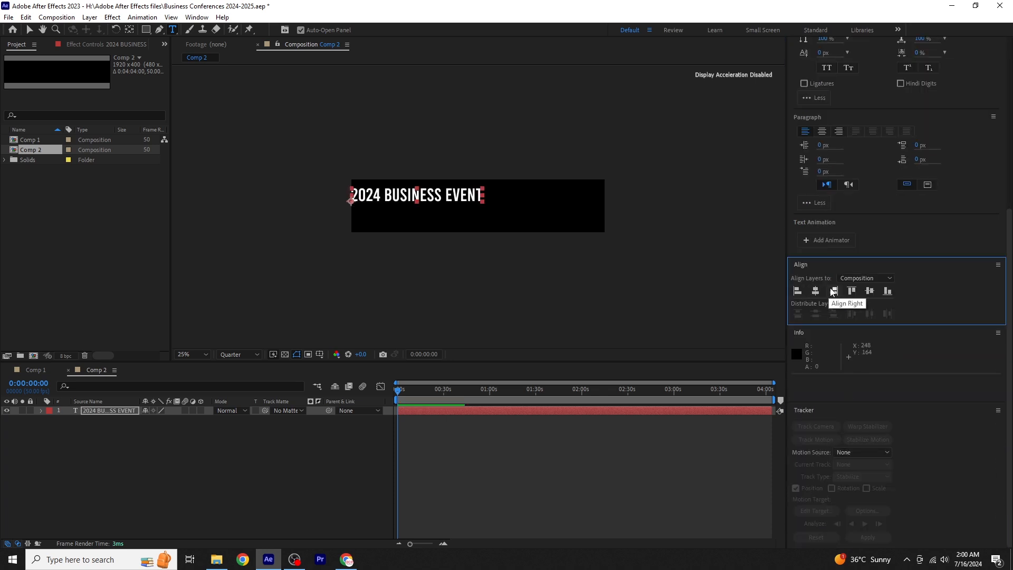
left_click(869, 291)
key("Right")
key("Right")
key("Right")
key("Right")
key("Right")
key("Right")
key("Right")
key("Right")
key("Right")
key("Right")
key("Right")
key("Right")
key("Right")
key("Right")
key("Right")
key("Right")
key("Right")
key("Right")
key("Right")
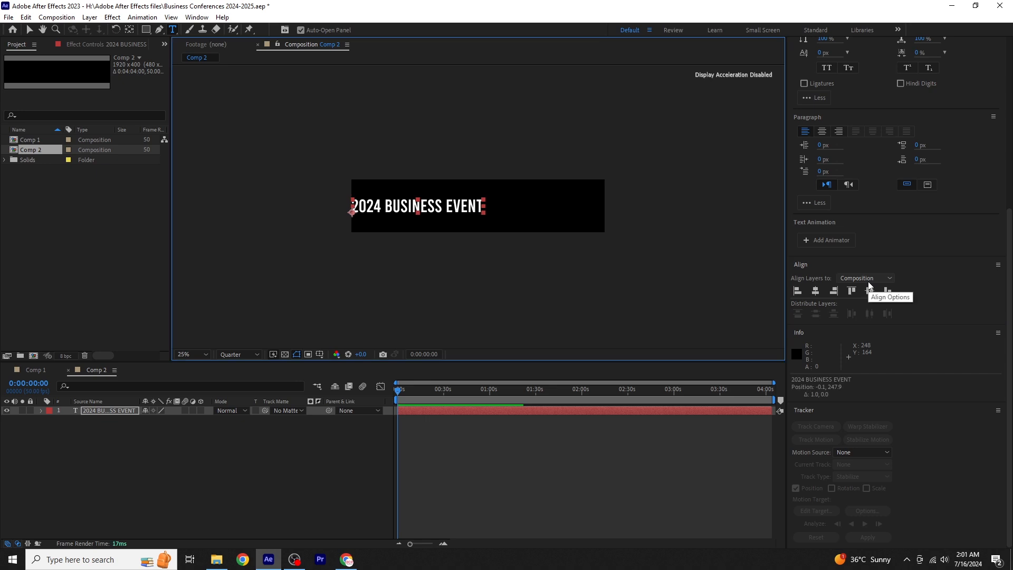
key("Right")
key("Right")
key("Right")
key("Right")
key("Right")
key("Right")
key("Right")
key("Right")
key("Right")
key("Right")
key("Right")
key("Right")
key("Right")
key("Right")
key("Right")
key("Right")
key("Right")
key("Right")
key("Right")
key("Right")
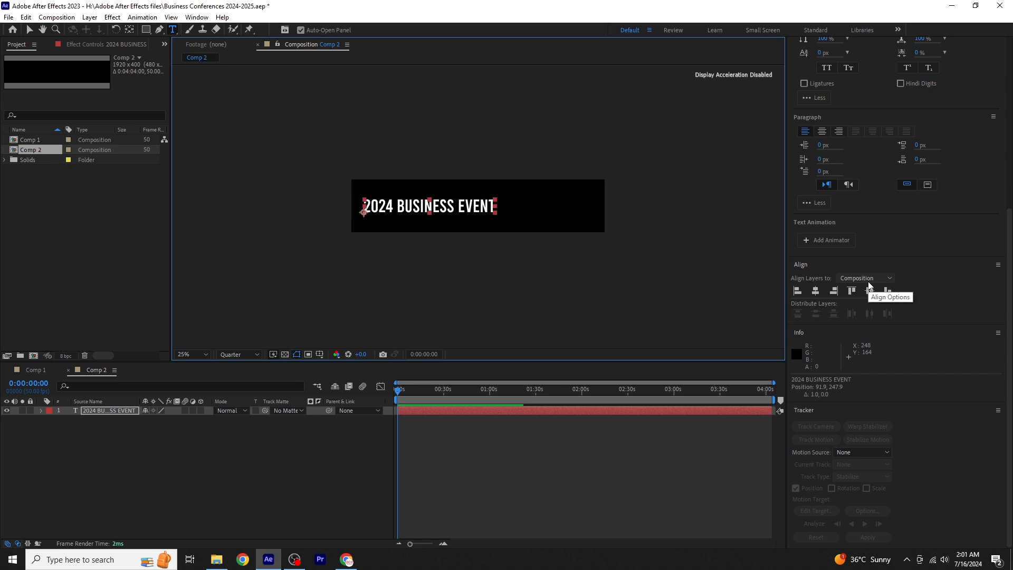
key("Right")
key("Right")
key("Right")
key("Right")
key("Right")
key("Right")
key("Right")
key("Right")
key("Right")
key("Right")
key("Right")
key("Right")
key("Right")
key("Right")
key("Right")
key("Right")
key("Right")
key("Right")
key("Right")
key("Right")
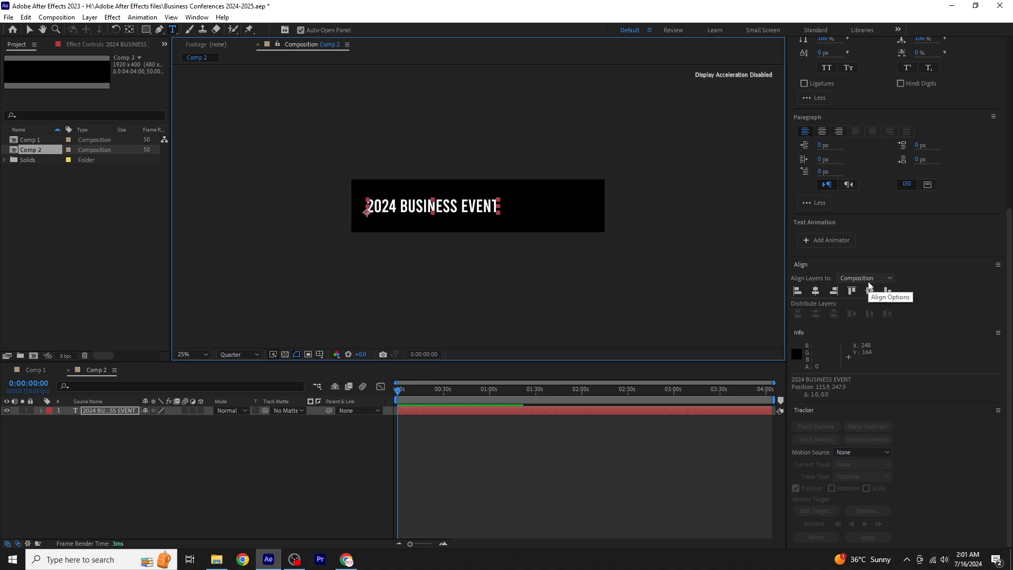
- Reveal the text layer's Position property and set a position keyframe at 0:00:00:00
left_click(103, 410)
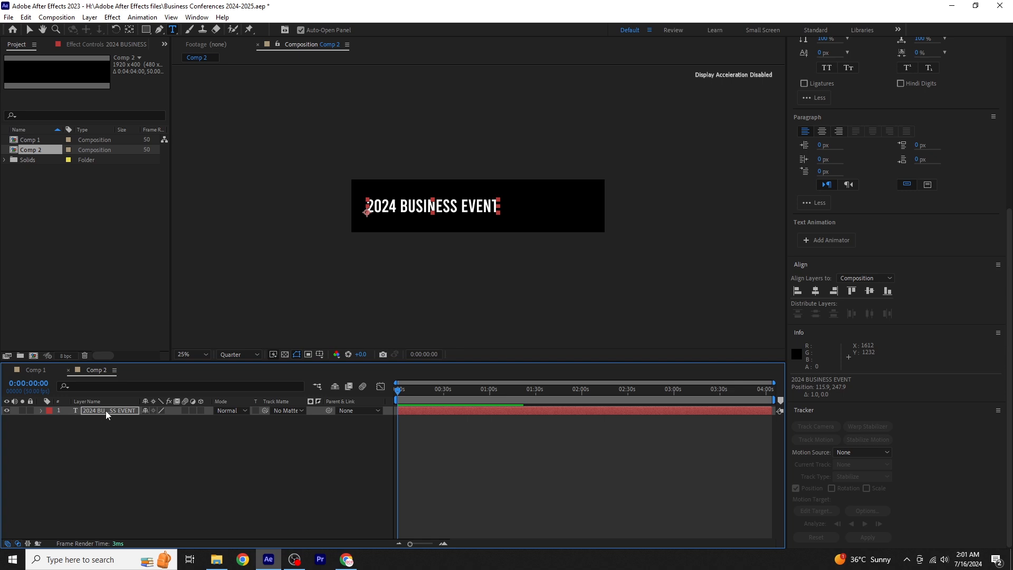
left_click(106, 415)
key("p")
left_click(68, 420)
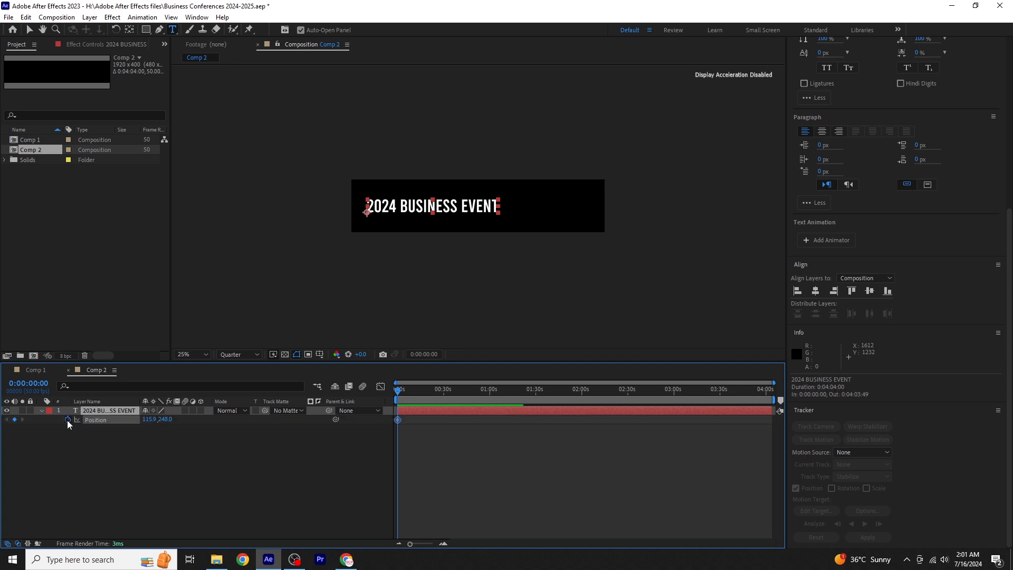
- Add a second Position keyframe to the title at 0:00:00:20, keeping its current position
key("equal")
key("equal")
key("equal")
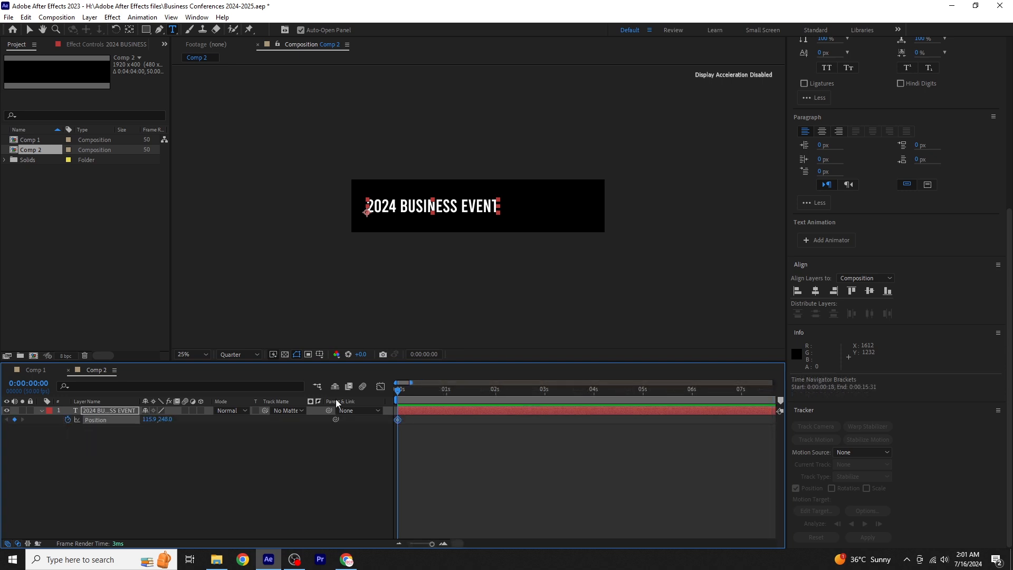
key("shift+Page_Down")
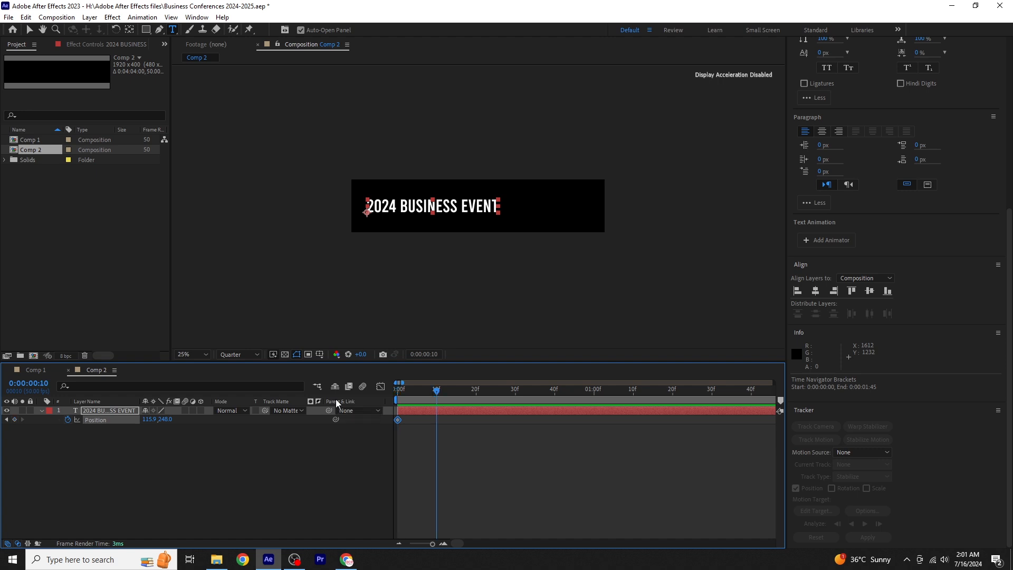
key("shift+Page_Down")
- At the first Position keyframe, lower the title below the frame to Y 521, and preview the rise
left_click(5, 420)
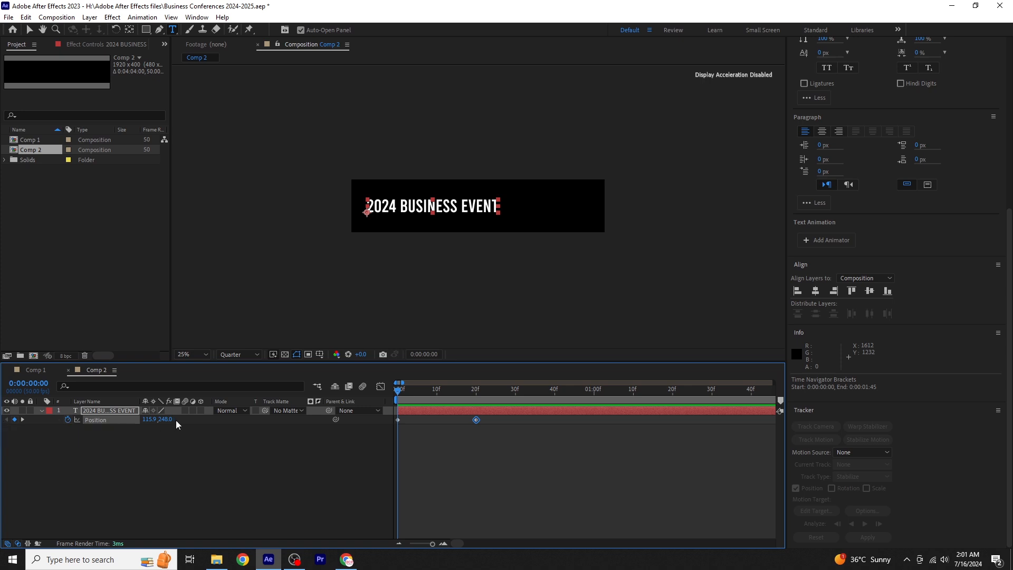
left_click_drag(165, 420, 306, 420)
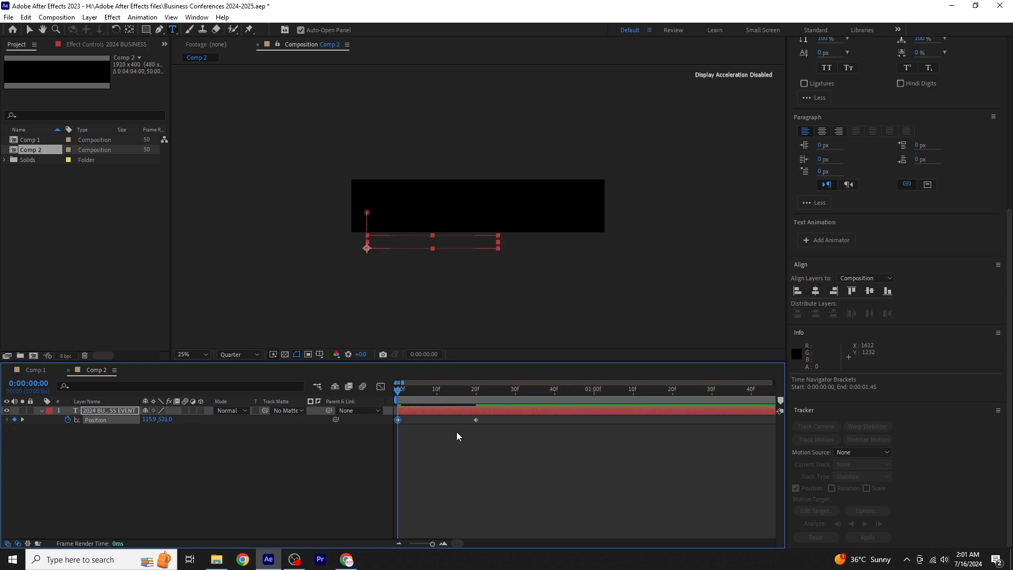
key("space")
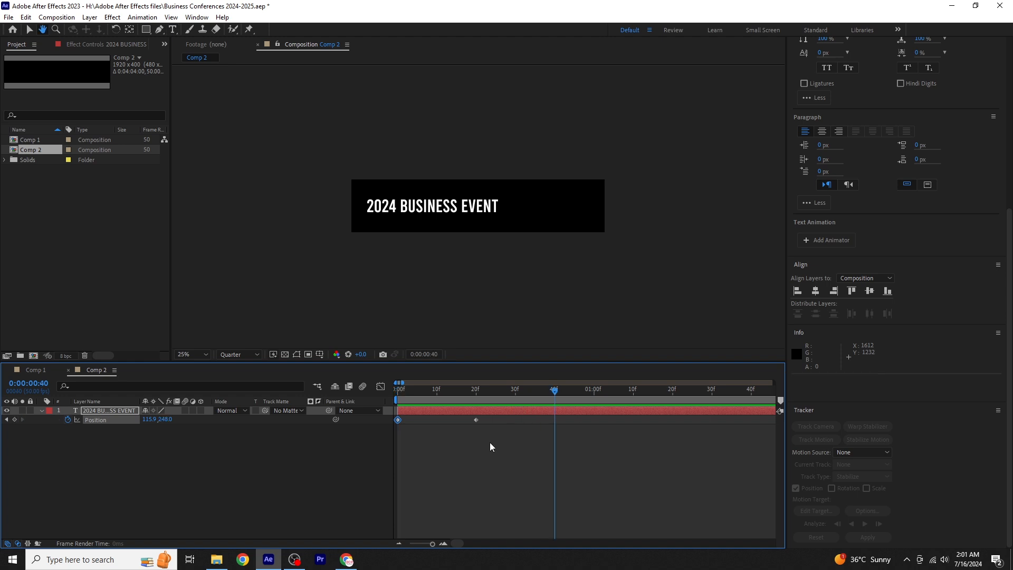
- Apply Easy Ease to both Position keyframes, reshape the speed curve to peak at about frame 15, and preview the motion
left_click_drag(491, 421, 388, 423)
key("F9")
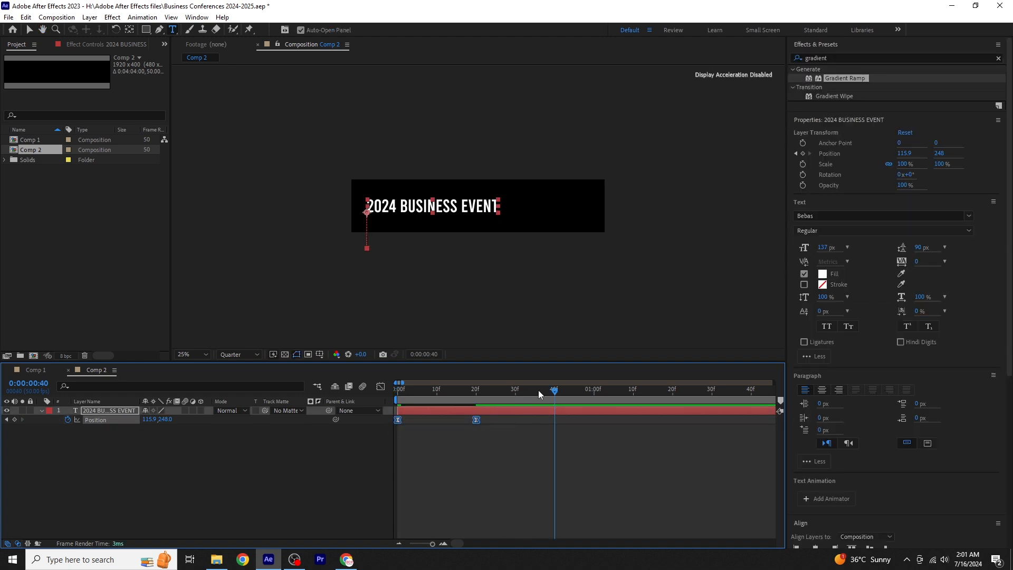
left_click(380, 386)
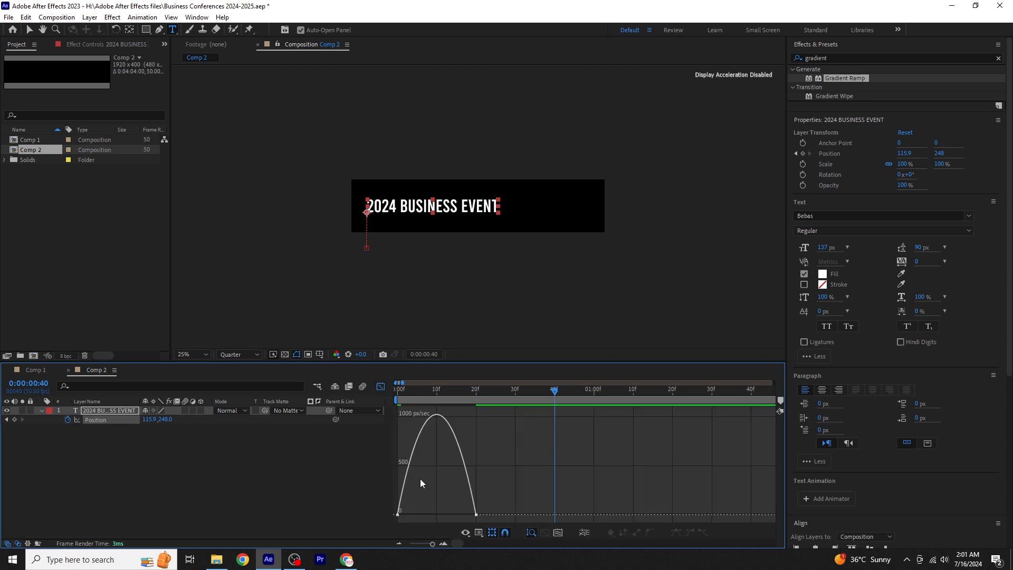
left_click_drag(420, 483, 432, 515)
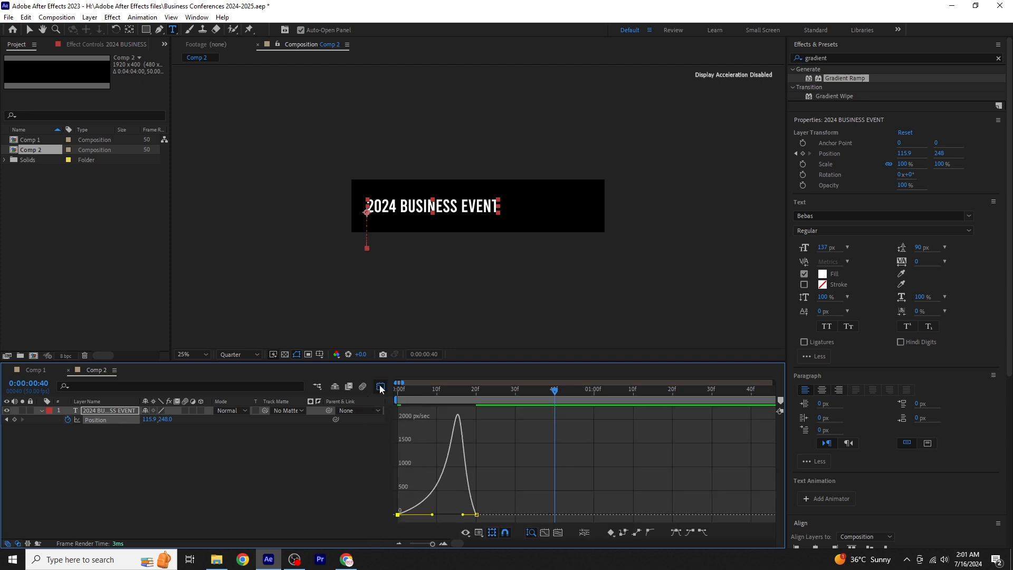
left_click(381, 388)
left_click_drag(555, 391, 286, 435)
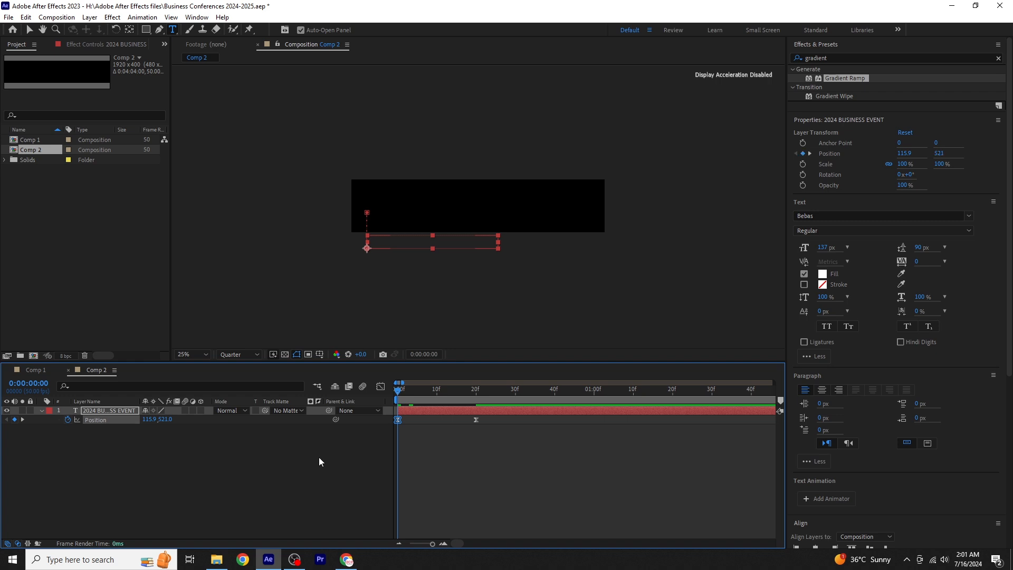
key("space")
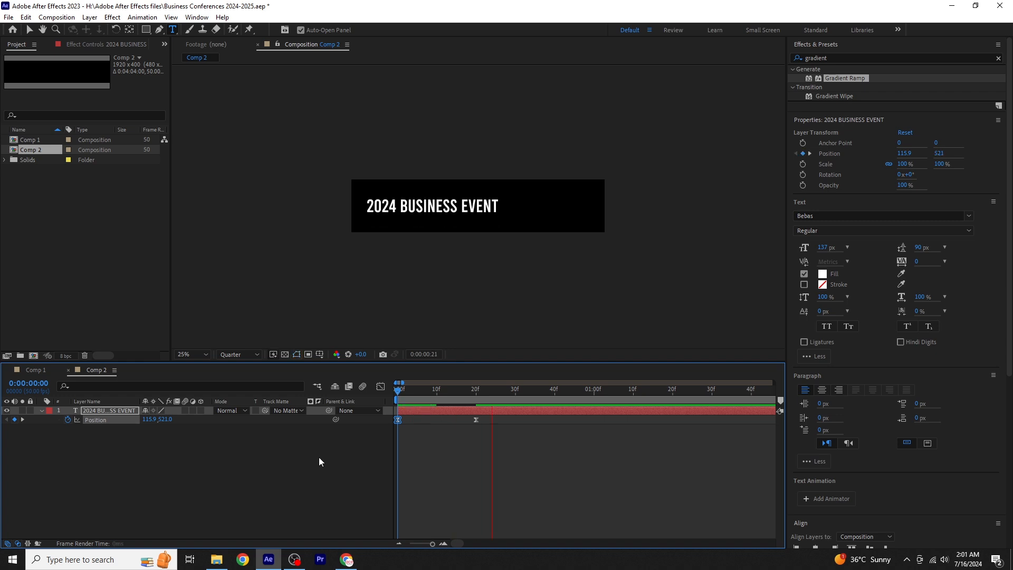
key("space")
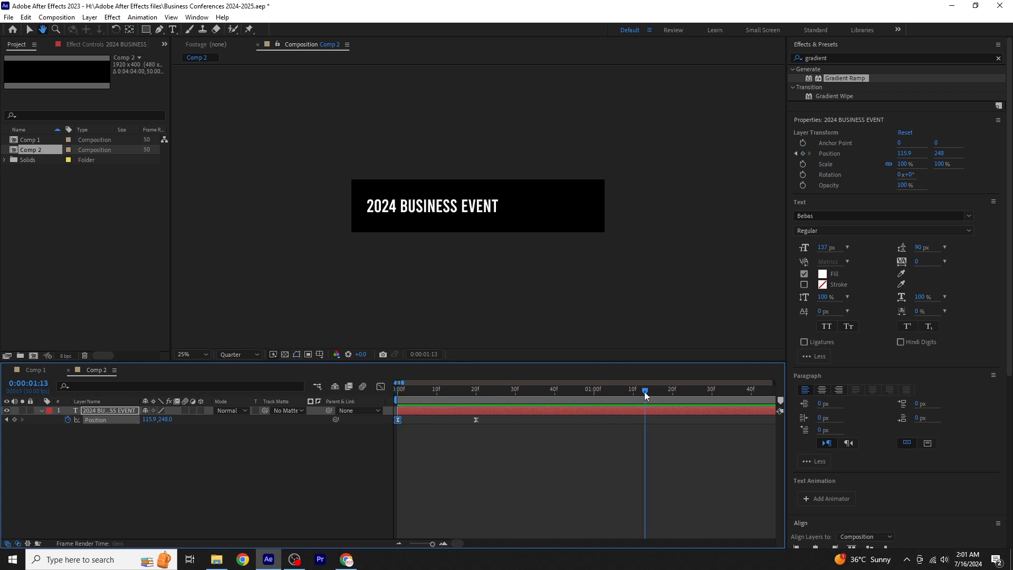
left_click_drag(645, 392, 182, 435)
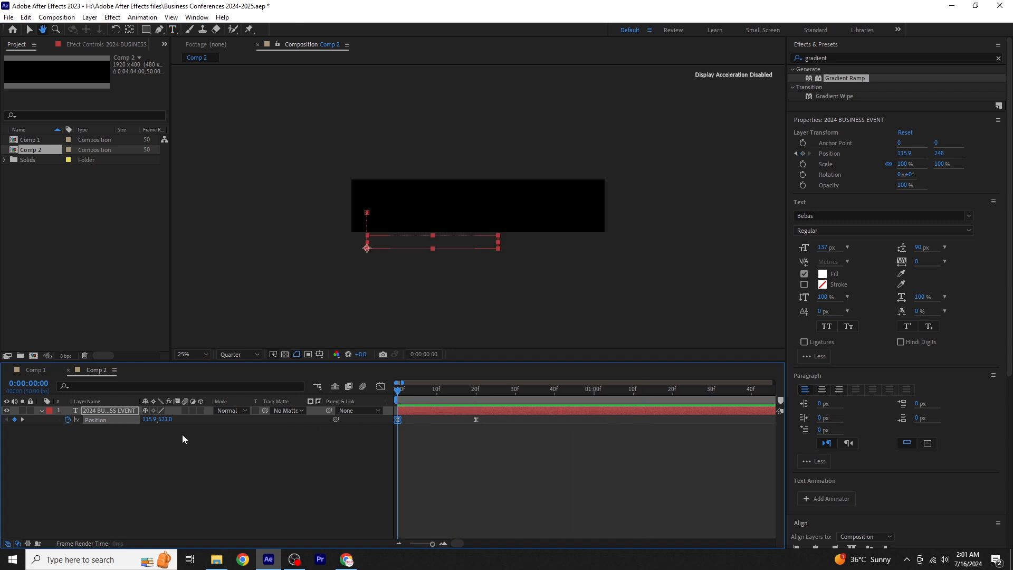
left_click(41, 411)
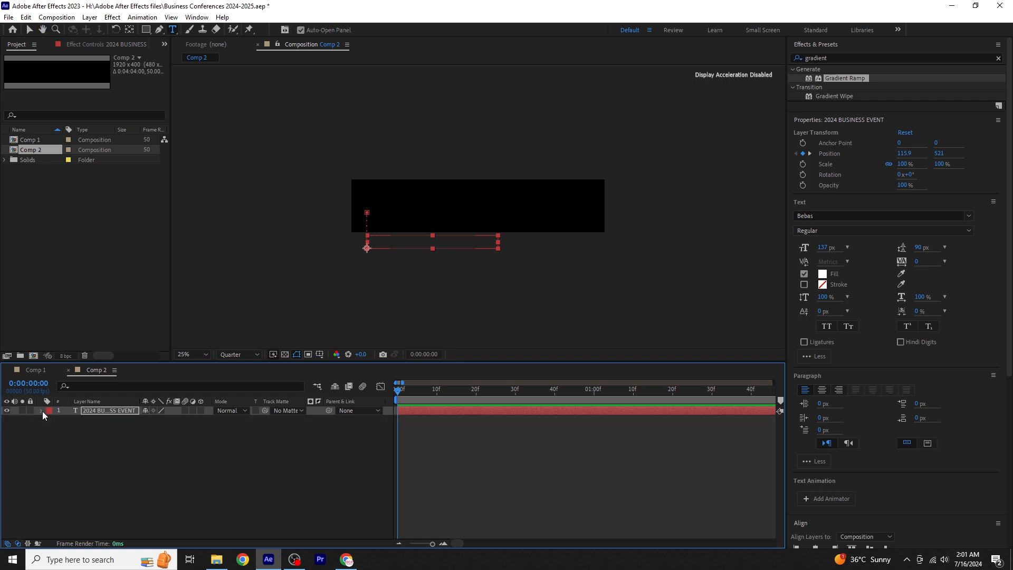
- Place Comp 2 above the gradient solid in Comp 1 and preview the title animation
left_click(40, 371)
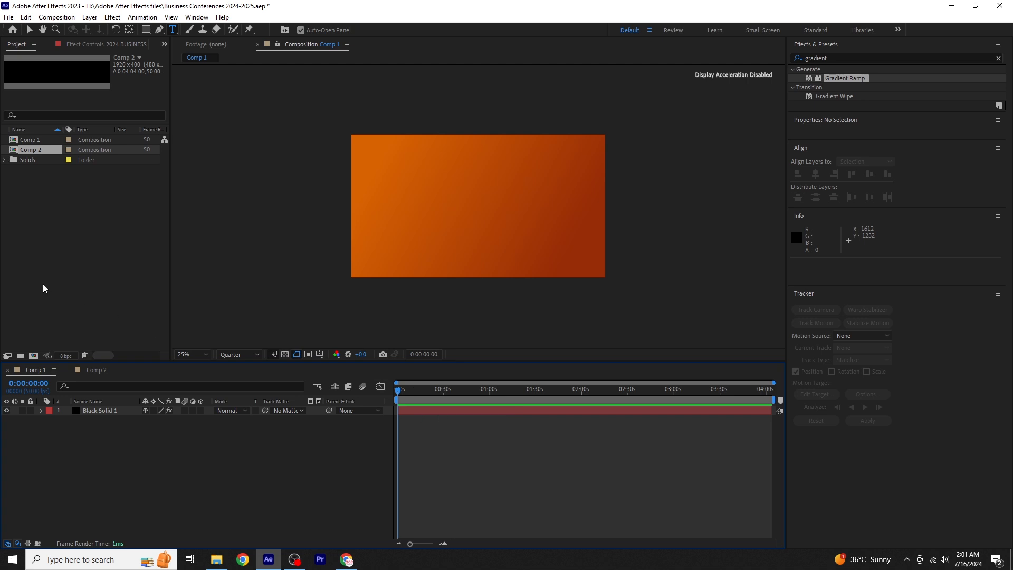
left_click_drag(45, 151, 93, 414)
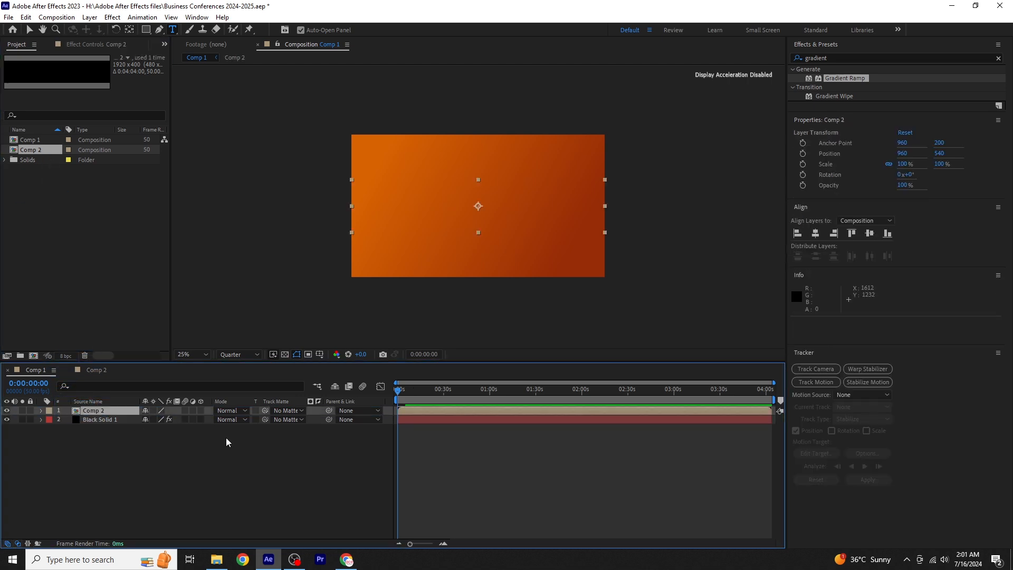
key("space")
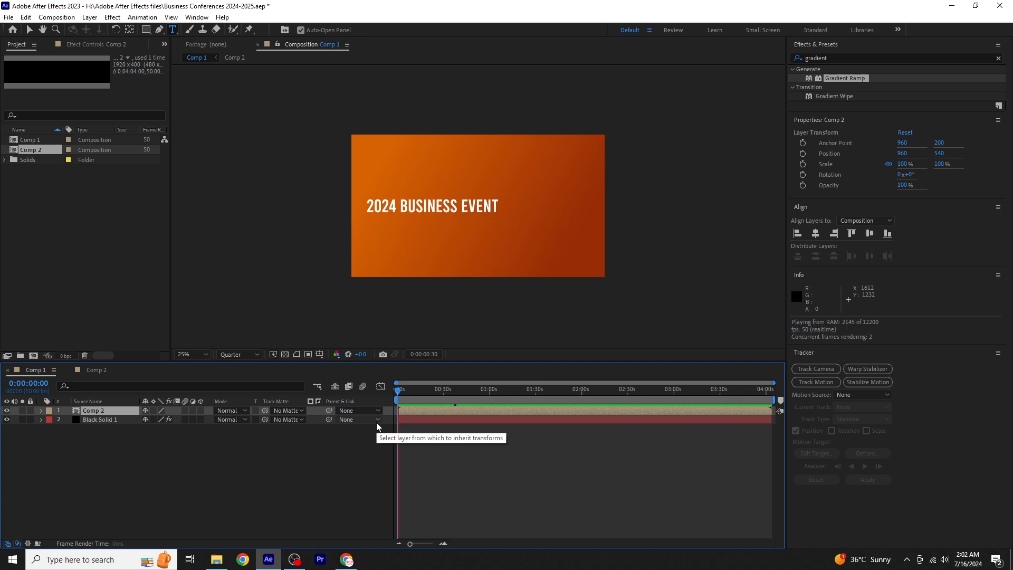
key("space")
- Move the Comp 2 layer up and slightly left in Comp 1, to about X 916, Y 412
key("v")
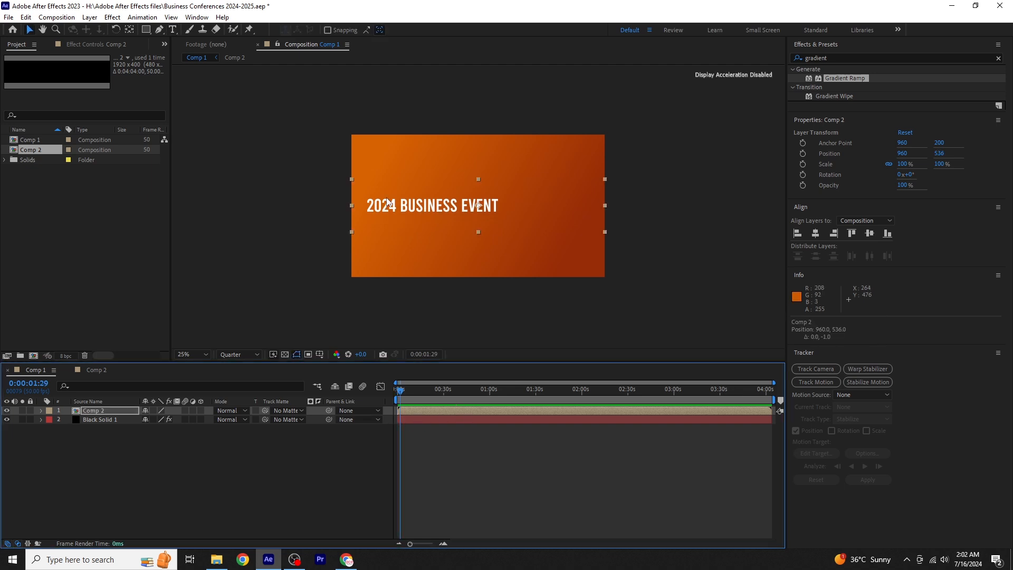
left_click_drag(390, 211, 386, 197)
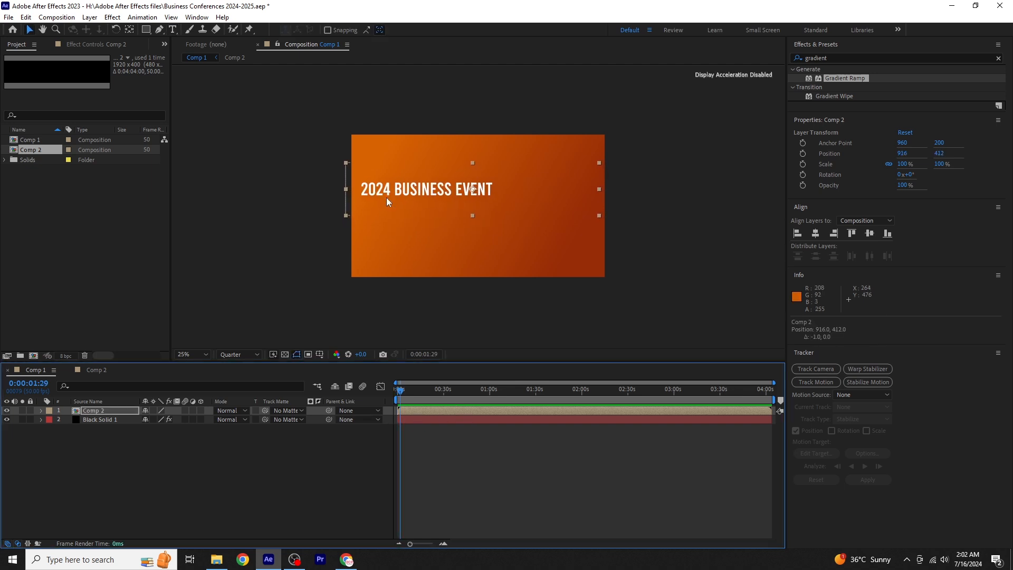
left_click(107, 449)
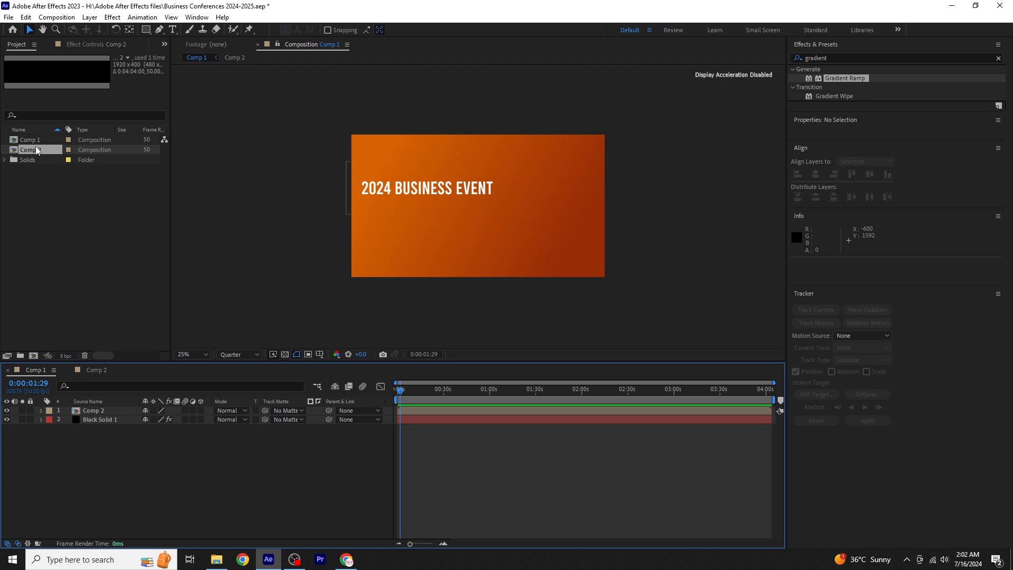
- Duplicate Comp 2 in the project and open the copy
left_click(48, 152)
key("ctrl+d")
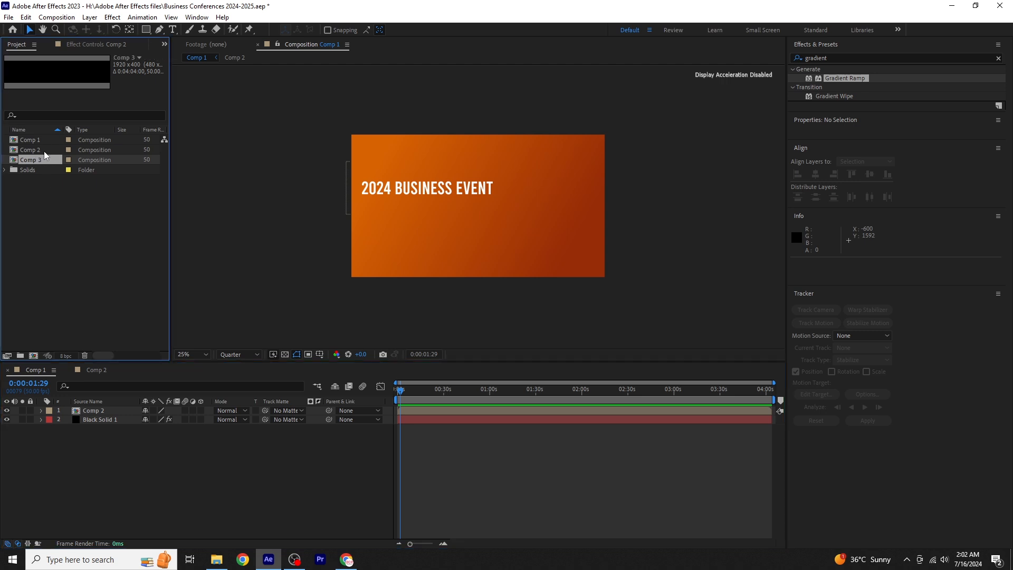
double_click(45, 160)
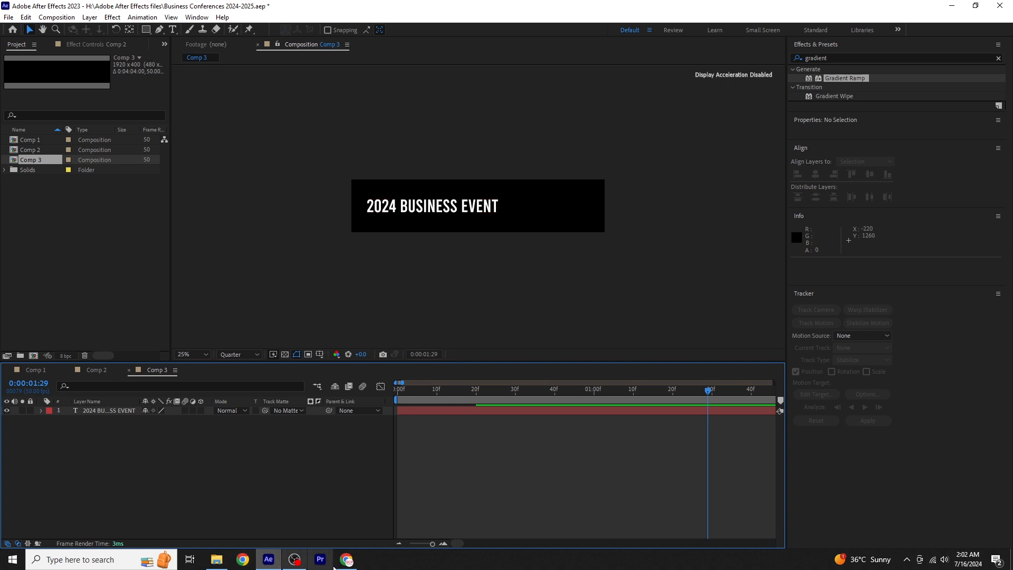
- Reveal the copied title's Position keyframes, go to the one at 0:00:00:20, and set the font size to 37 px
left_click(173, 30)
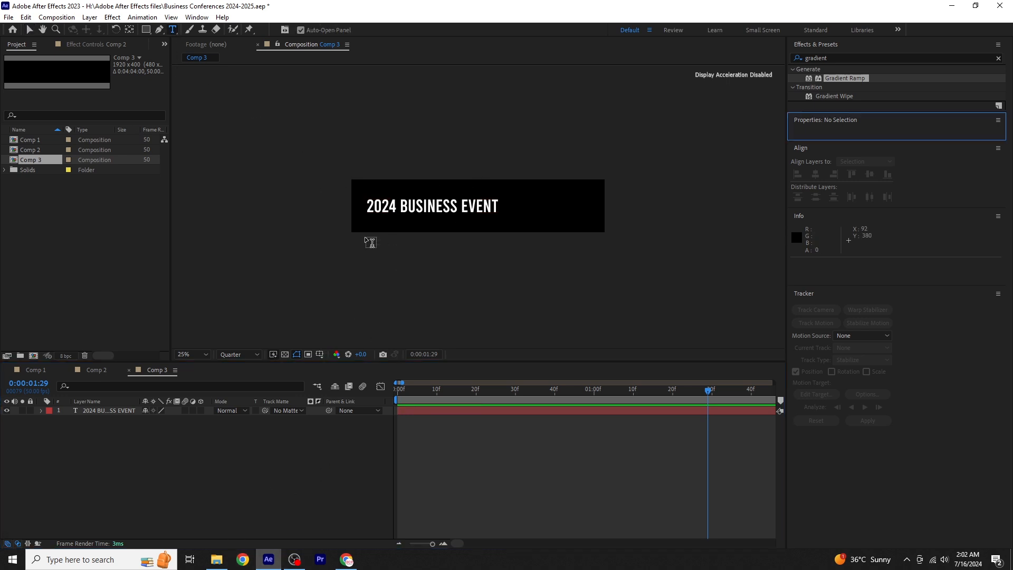
left_click(86, 413)
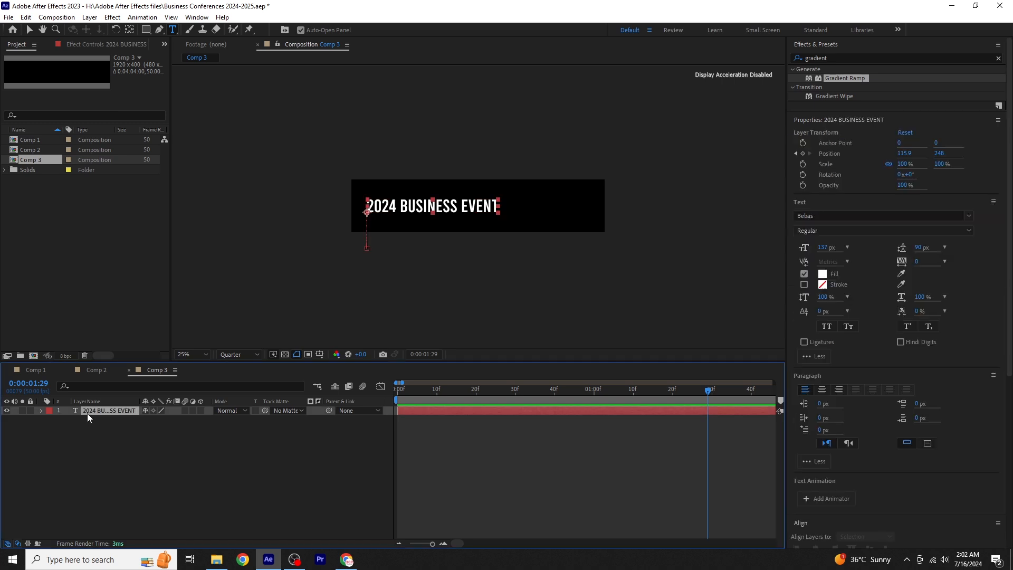
key("p")
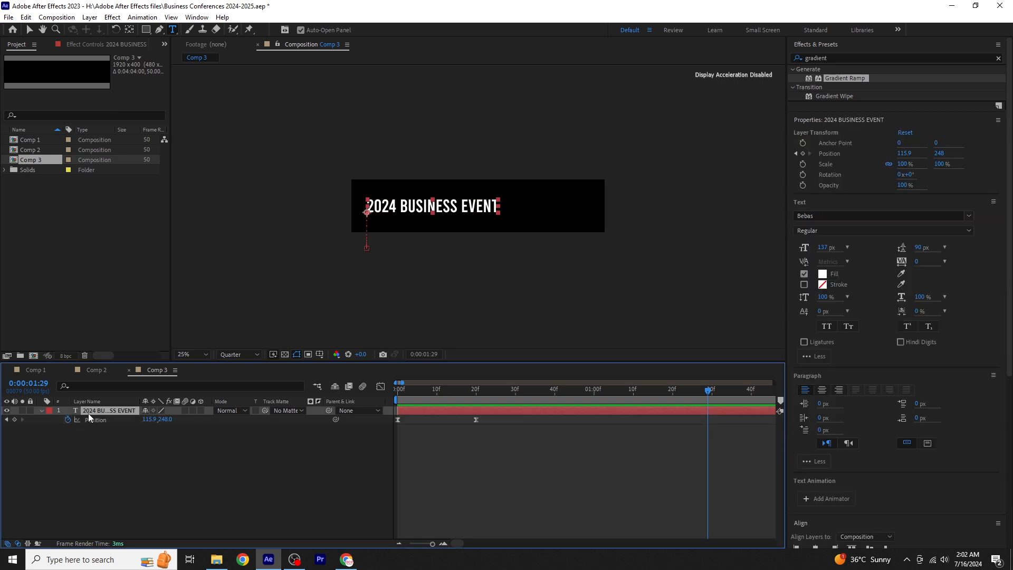
left_click(6, 419)
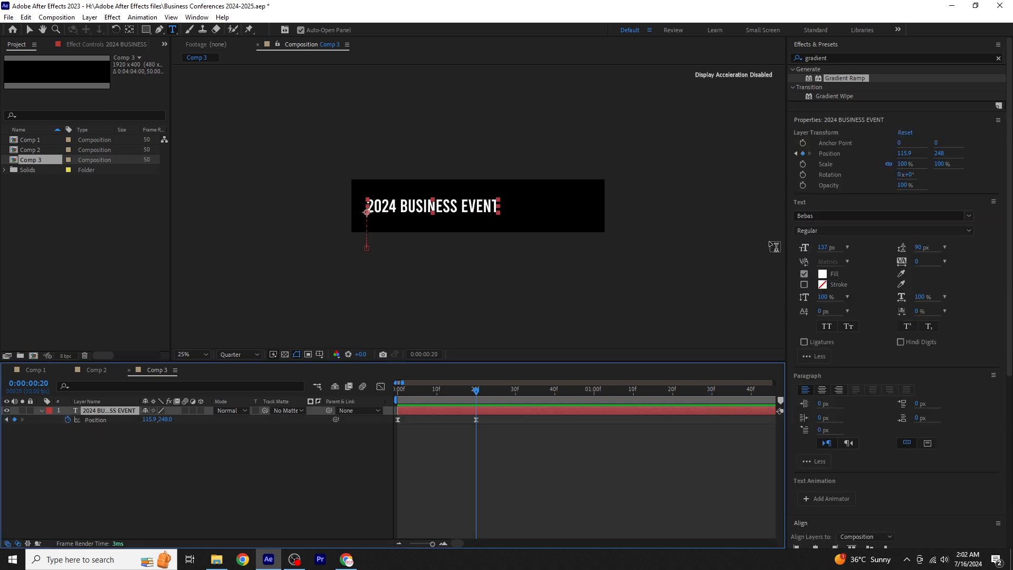
left_click(825, 248)
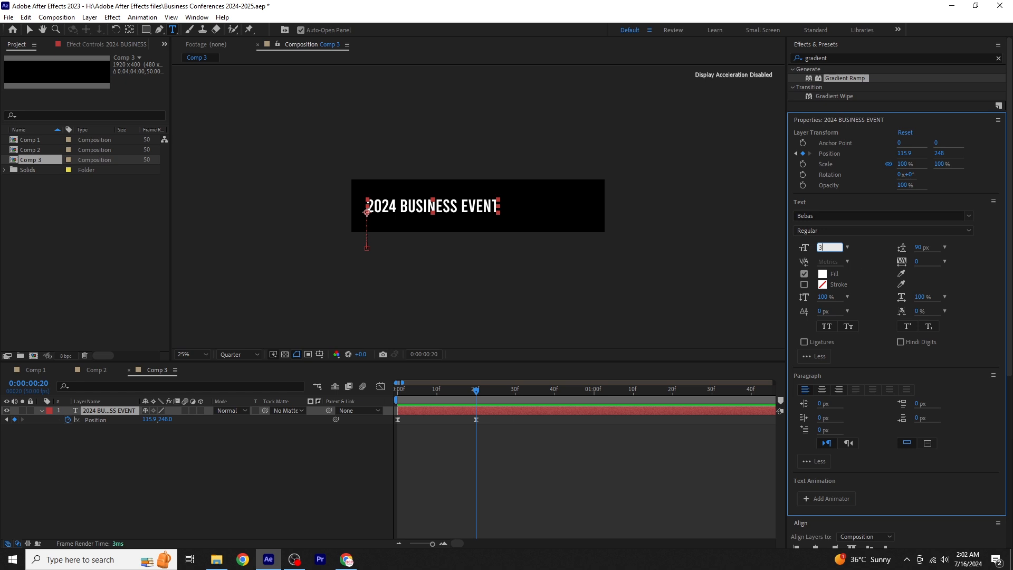
type("37")
key("Return")
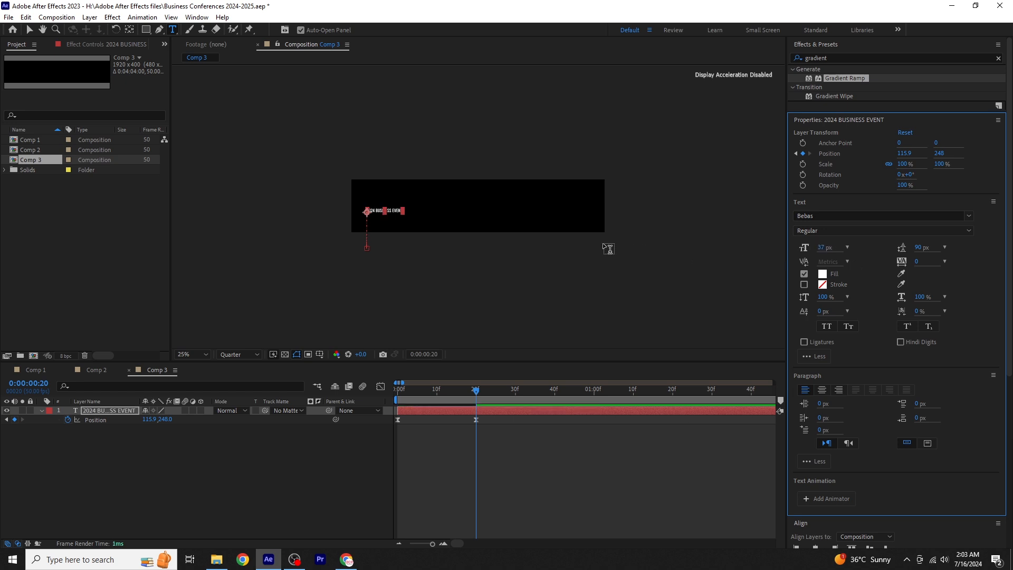
- Replace the copied title with the pasted paragraph beginning "your chance to experience a safe and intimate gathering with marketing leaders"
scroll(394, 217, "up", 4)
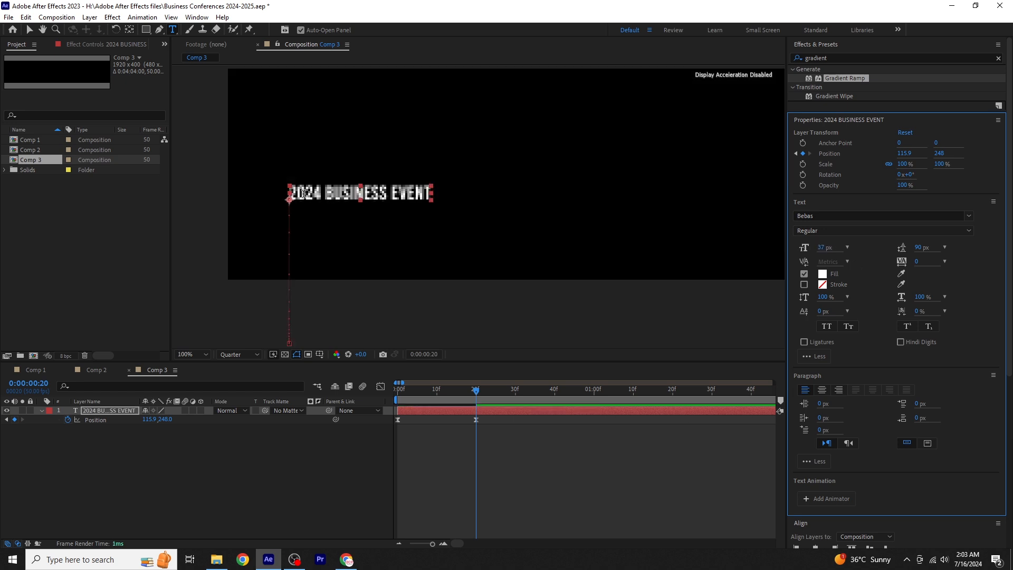
left_click_drag(290, 193, 430, 194)
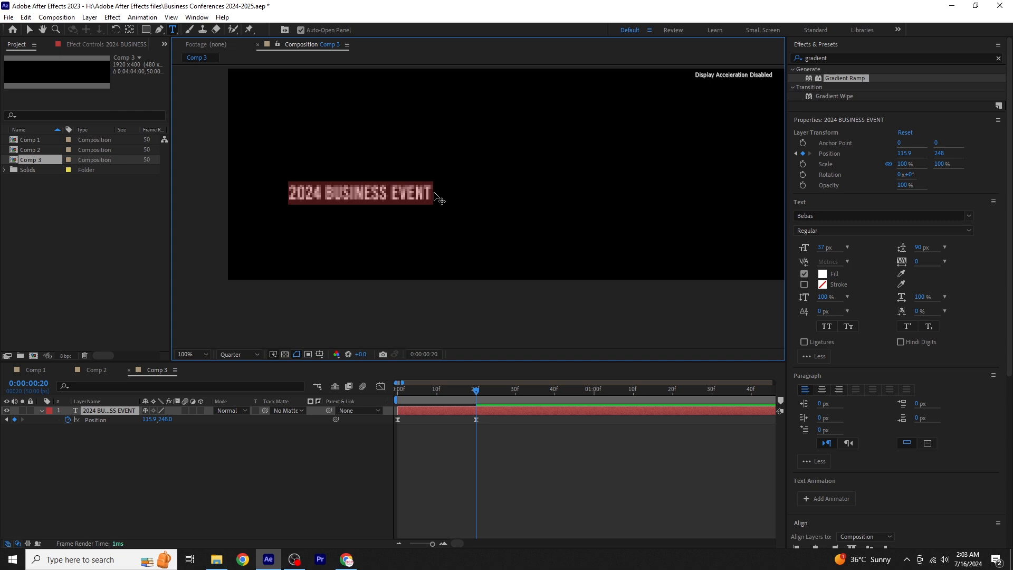
key("ctrl+v")
scroll(478, 221, "down", 2)
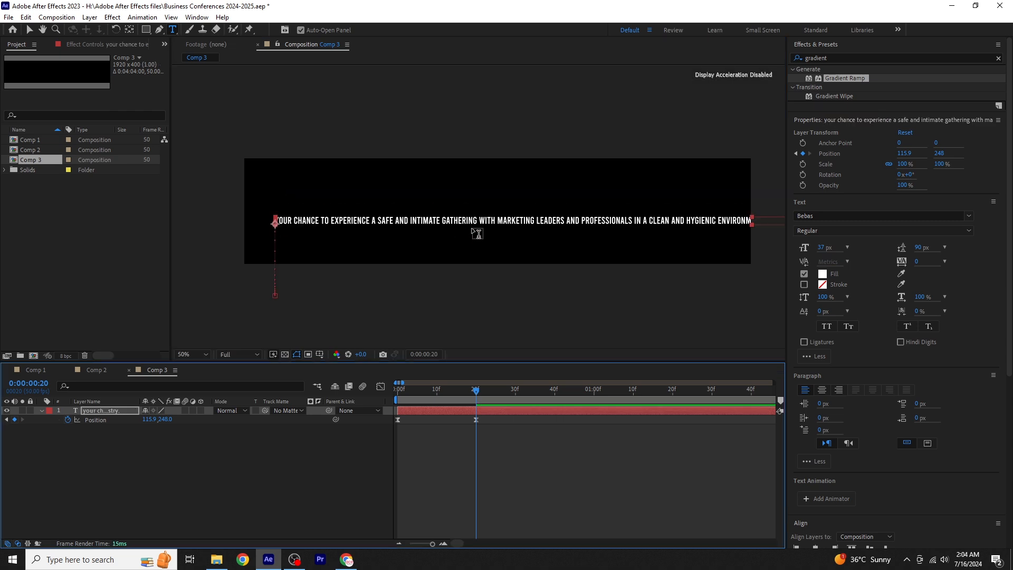
- Break the paragraph into three lines after "marketing" and "hear", ending its text at "speakers"
left_click(536, 221)
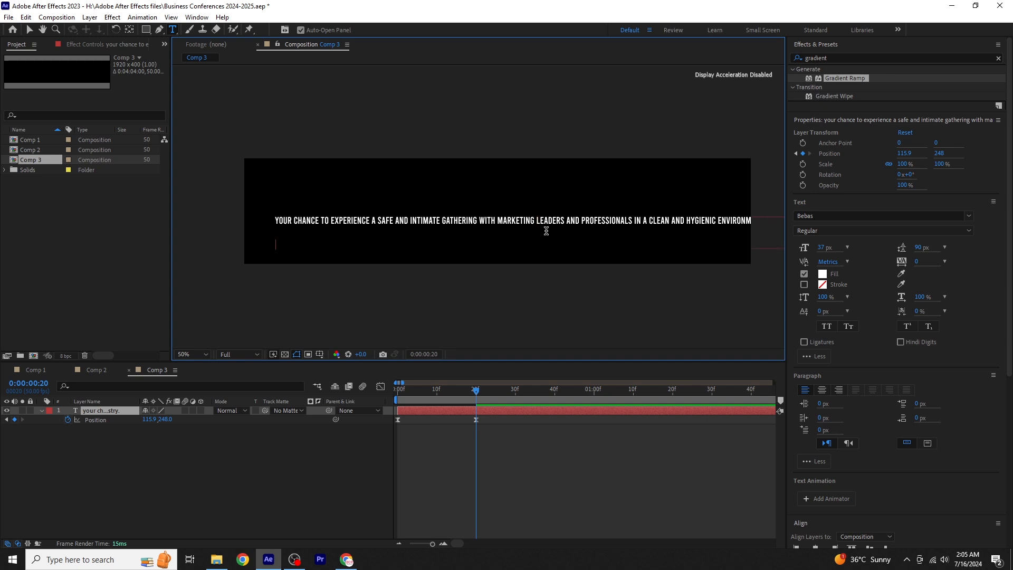
left_click(526, 244)
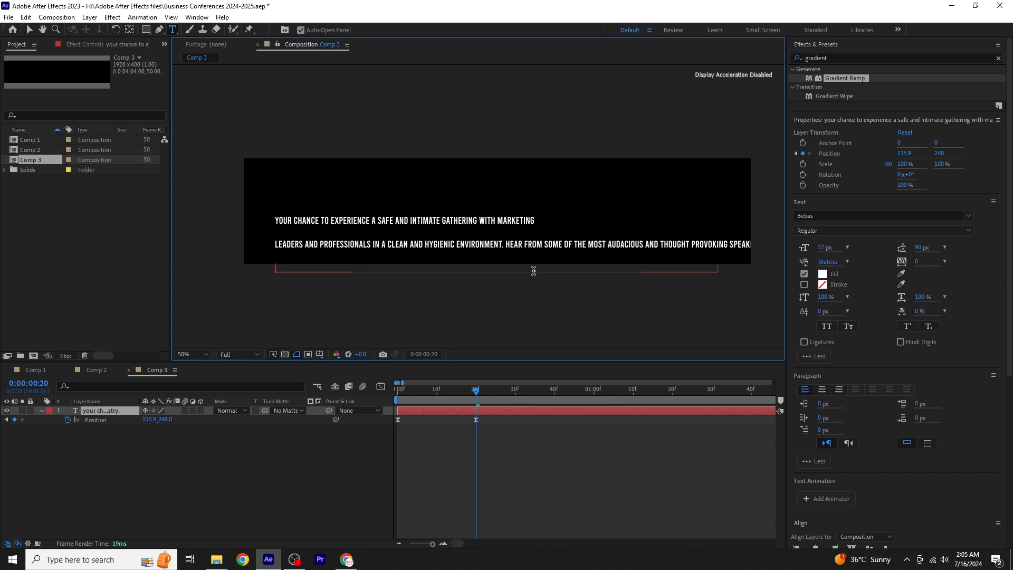
key("Return")
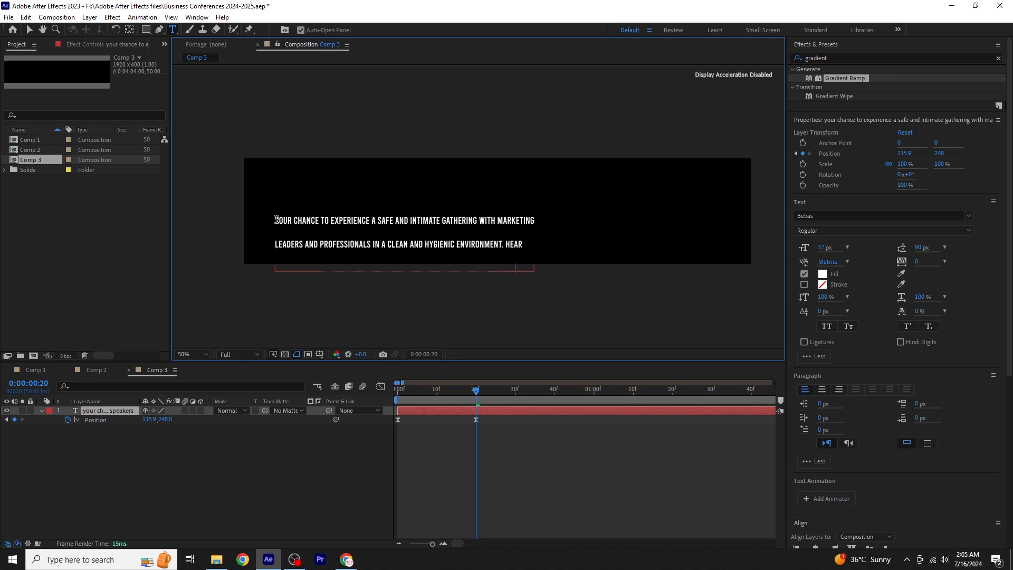
- Set the leading of the whole three-line description paragraph to Auto
left_click_drag(276, 219, 577, 301)
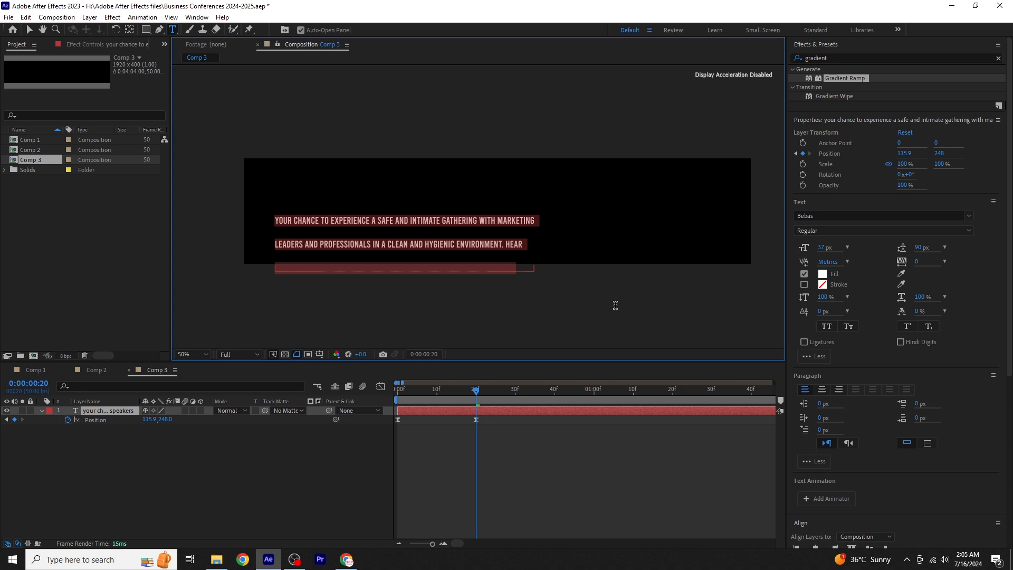
left_click(944, 248)
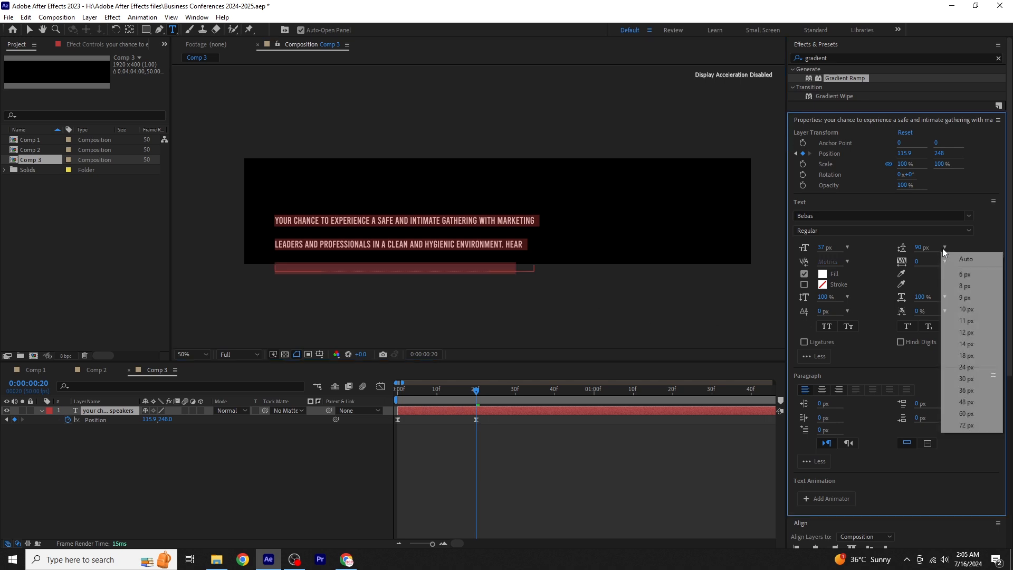
left_click(963, 261)
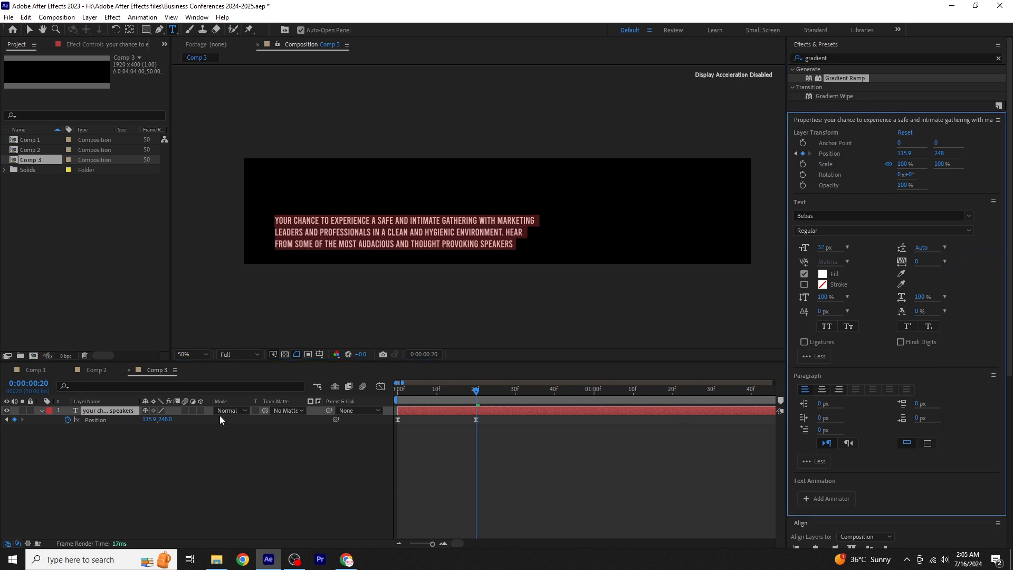
- Set the paragraph's starting Position keyframe to Y 451, and add a period after "speakers" at the 0:00:00:20 keyframe
left_click(7, 421)
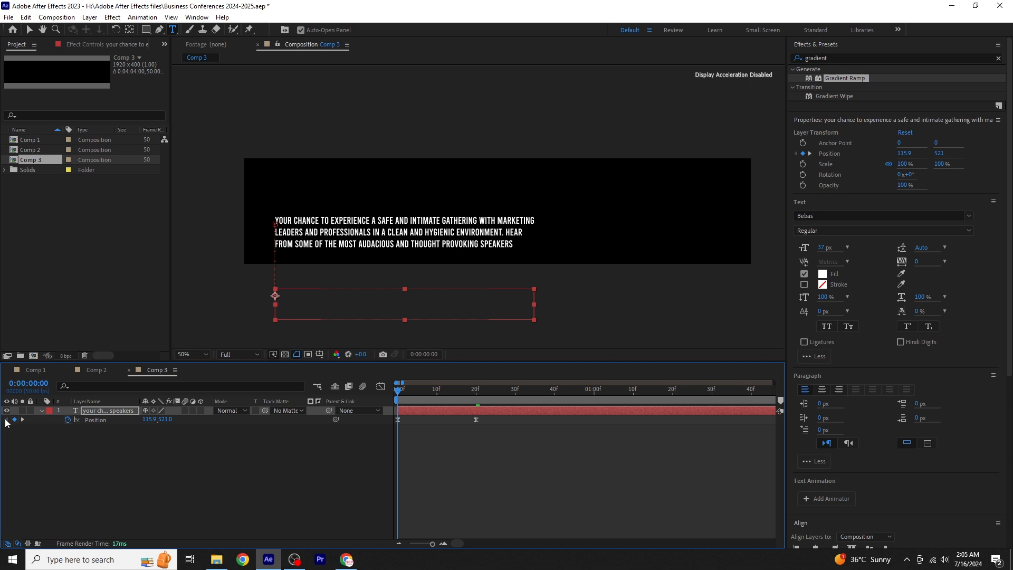
left_click_drag(165, 421, 69, 424)
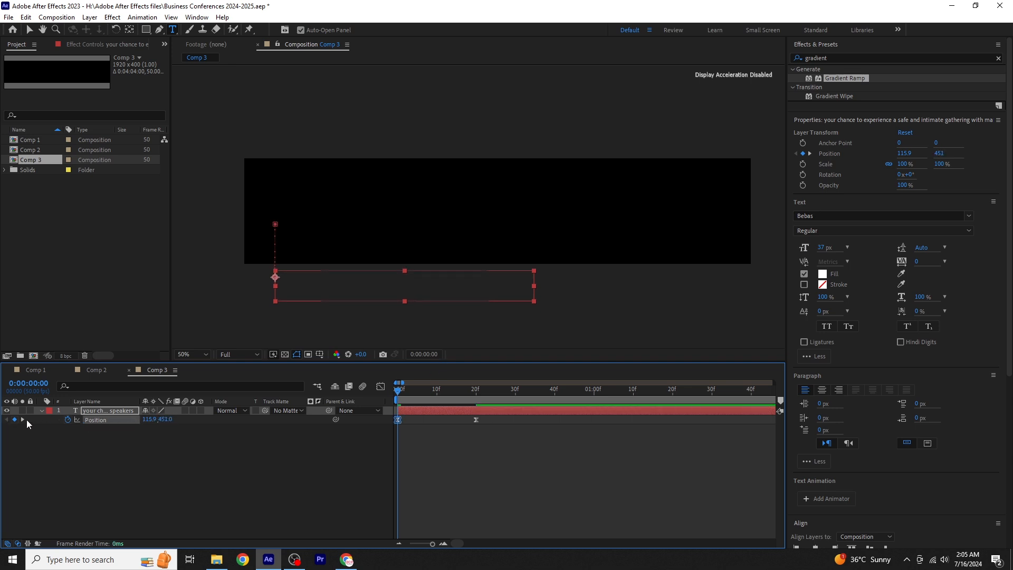
left_click(23, 419)
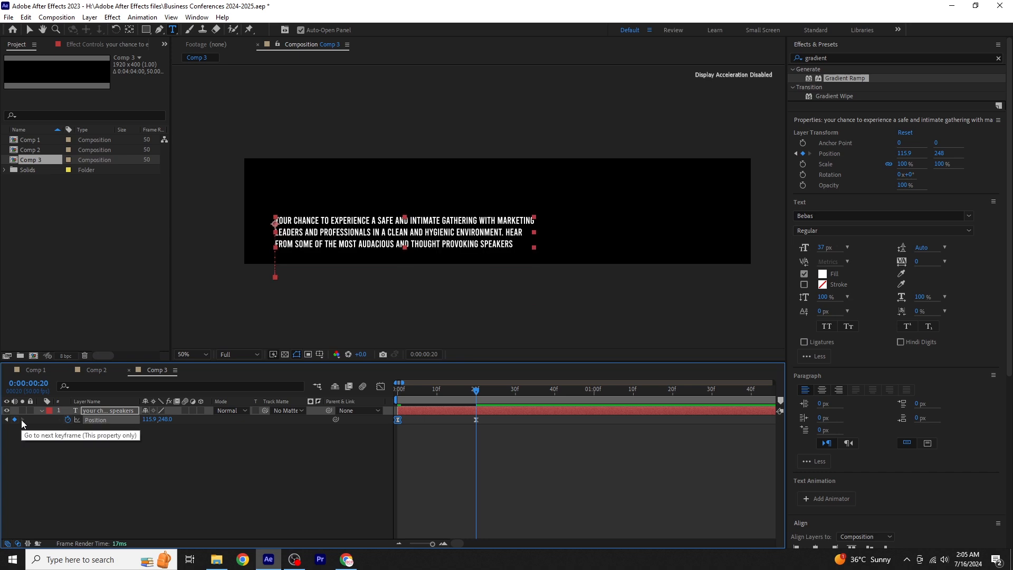
left_click(514, 246)
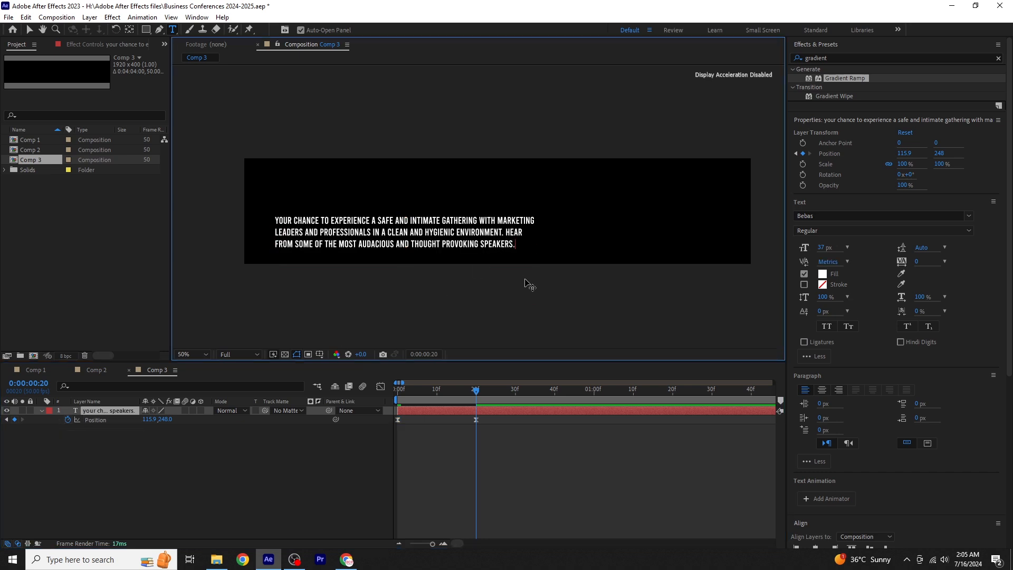
- Return to Comp 1, preview the heading animation from the start, and add Comp 3 above the Comp 2 layer
left_click(24, 371)
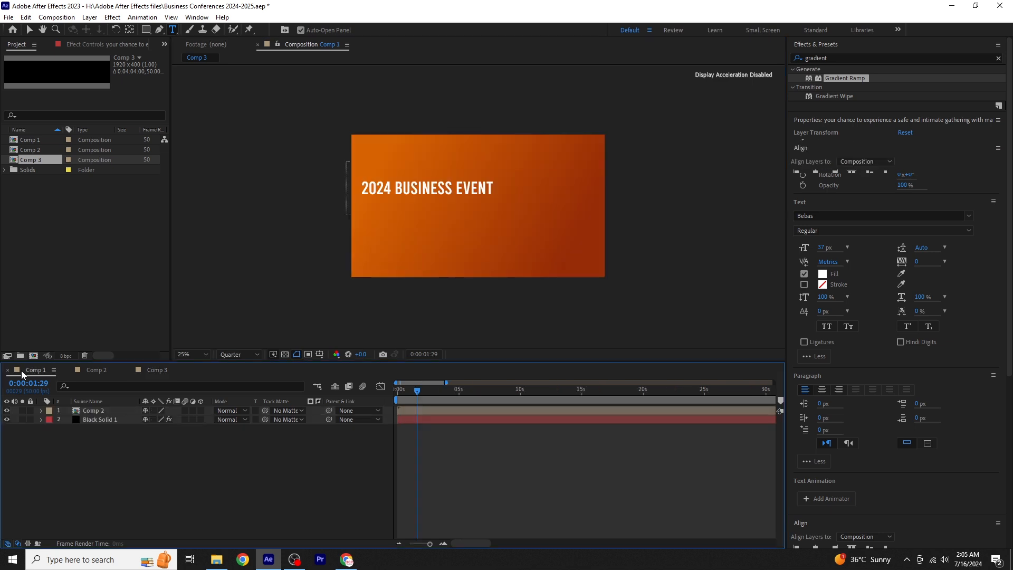
left_click_drag(416, 393, 398, 393)
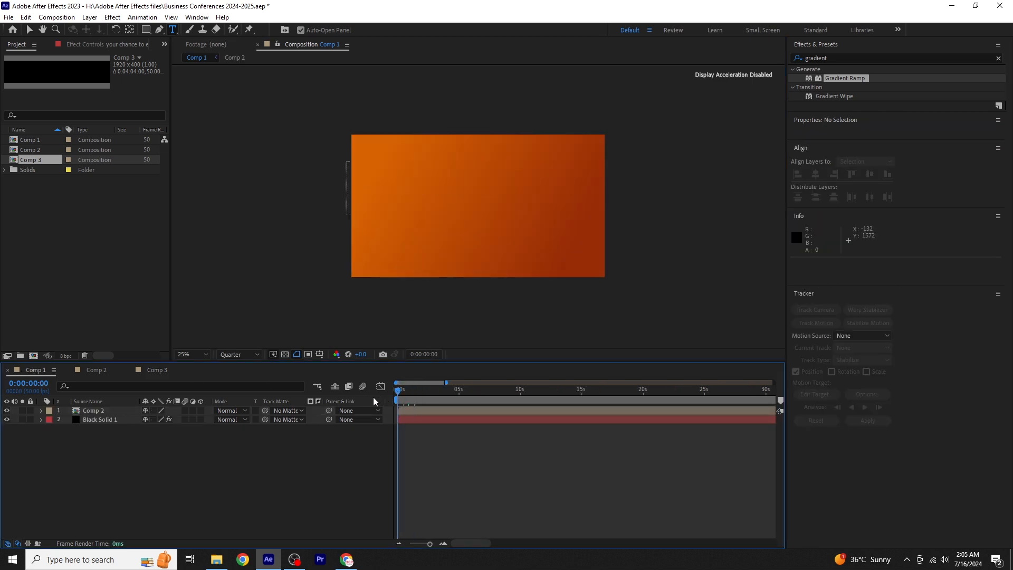
key("space")
key("ctrl+t")
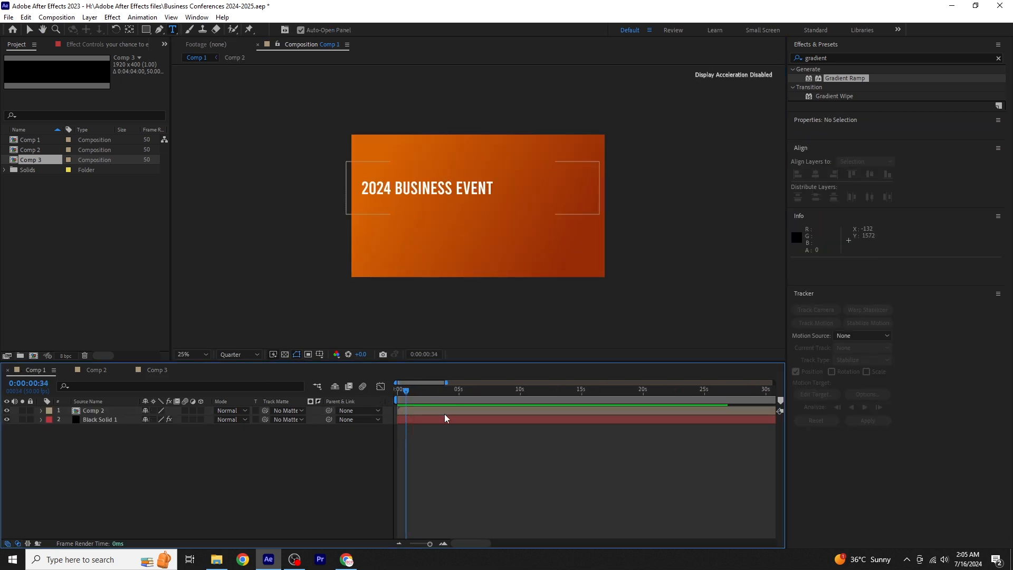
left_click_drag(43, 165, 81, 414)
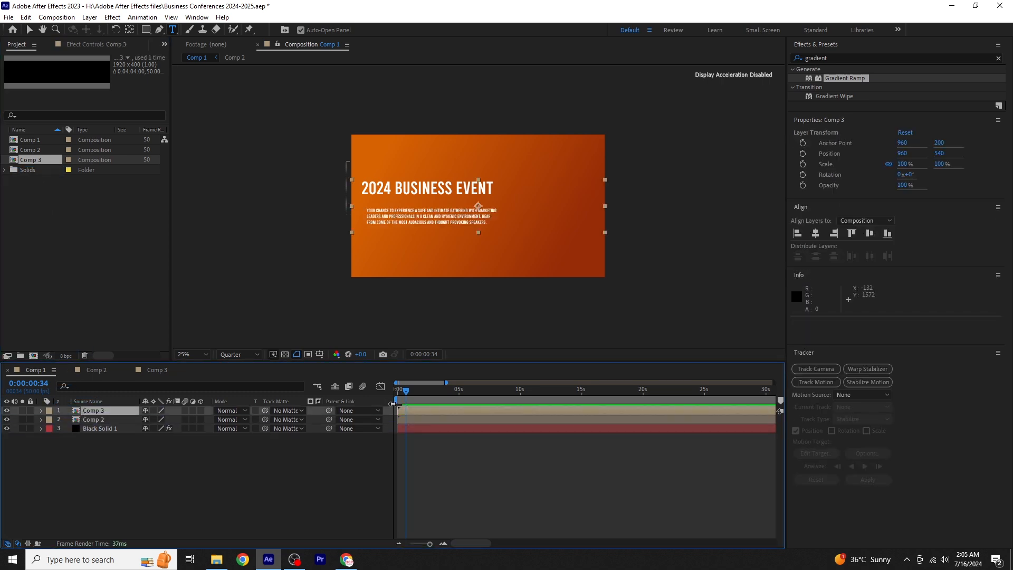
- Shift the Comp 3 layer to start at 0:00:00:29 and preview the staggered animation from the beginning
key("equal")
key("equal")
left_click_drag(419, 412, 447, 415)
key("Home")
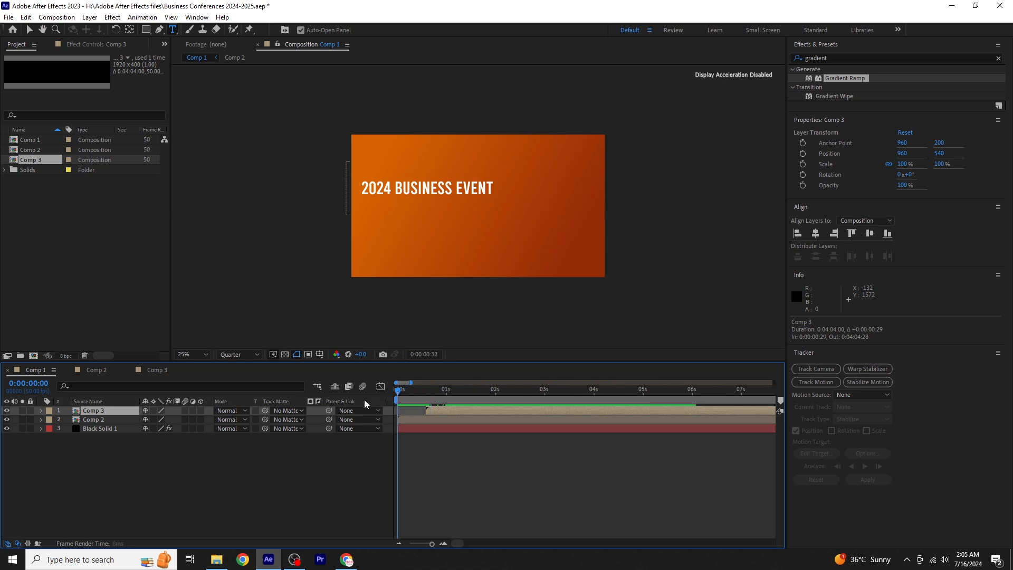
key("space")
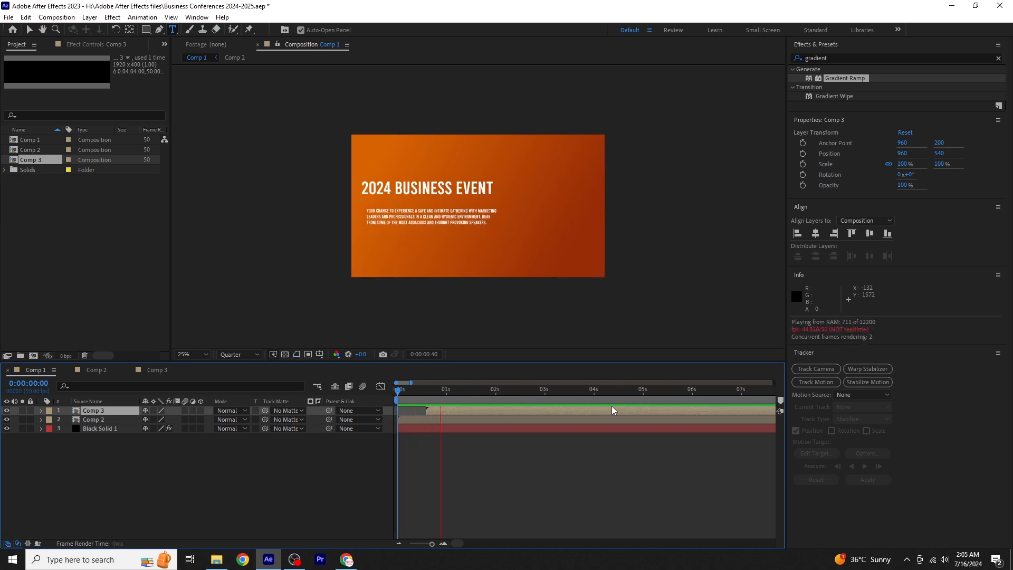
key("space")
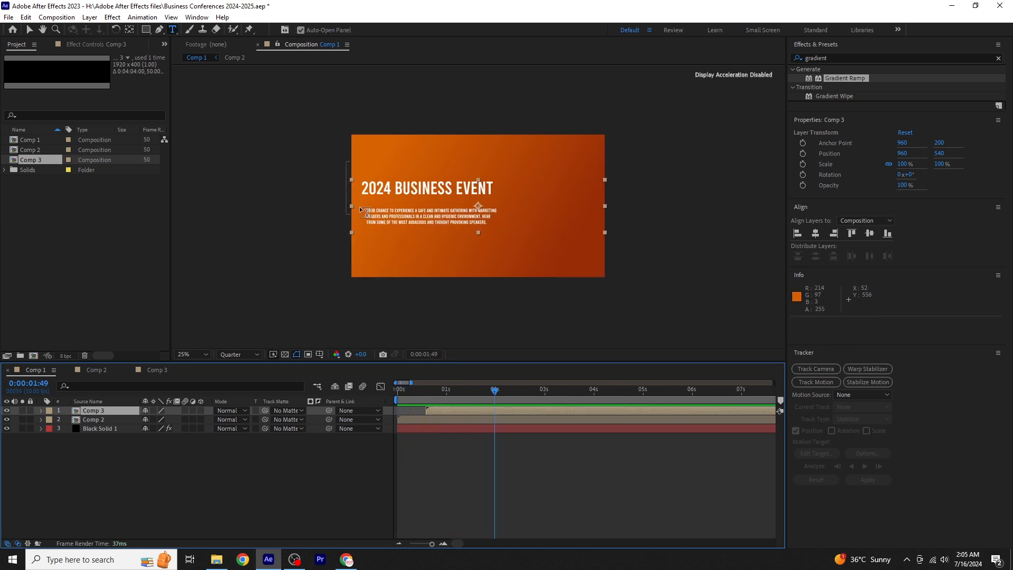
- Set the Comp 3 layer's Position to 928, 523 to align the paragraph under the heading
left_click(117, 412)
key("p")
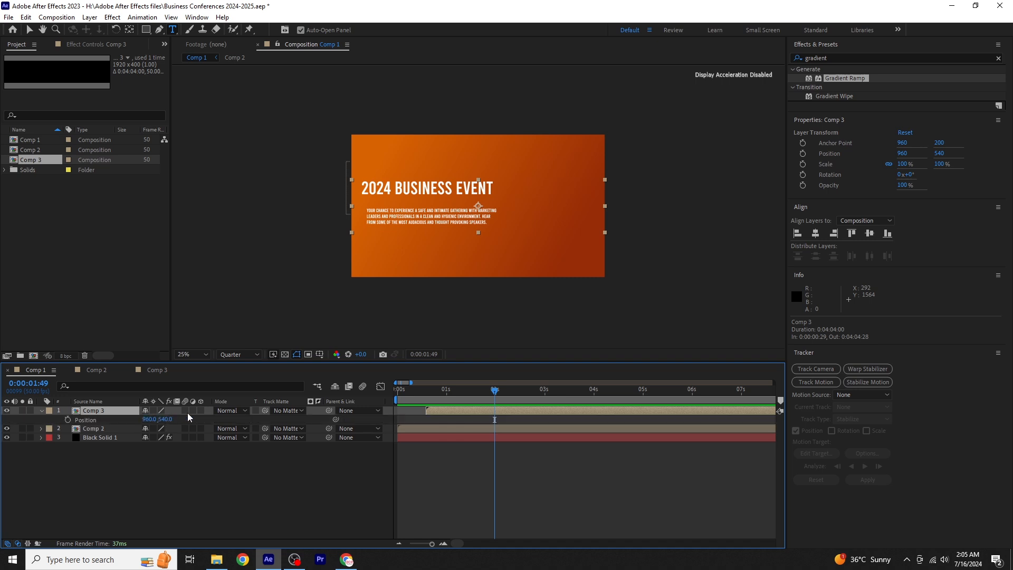
left_click_drag(164, 420, 127, 419)
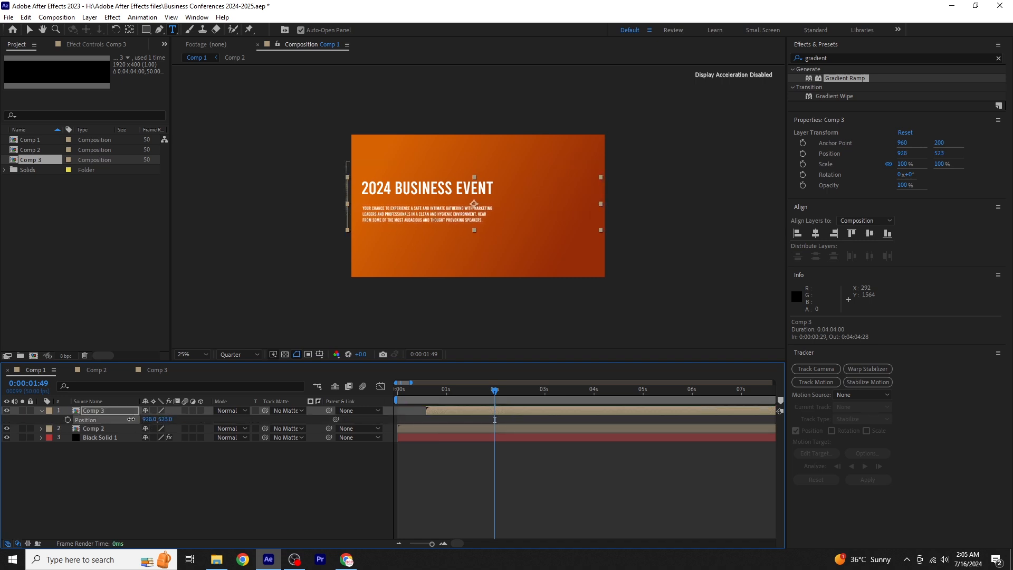
left_click(41, 411)
left_click(85, 438)
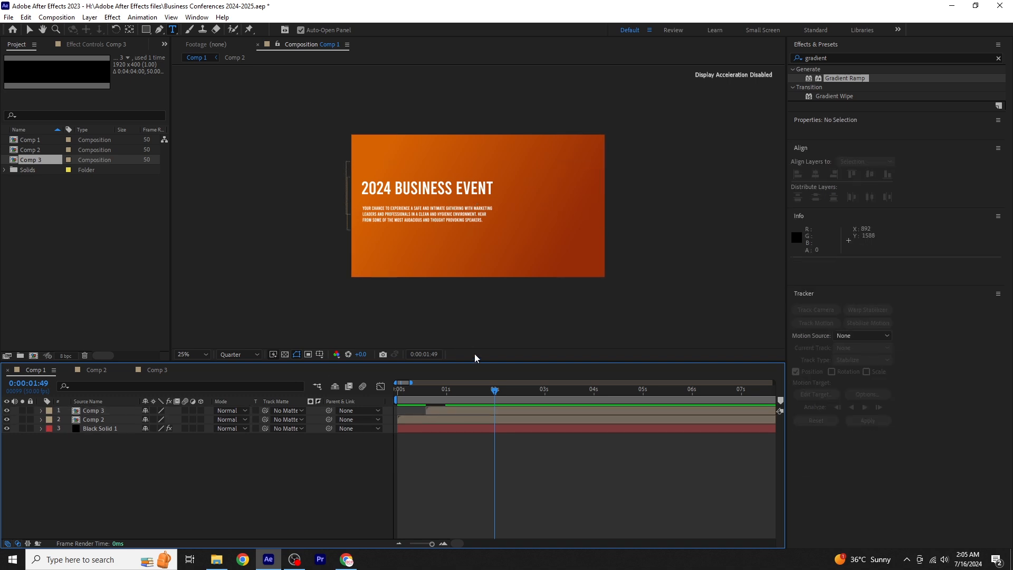
- Move the current time to 0:00:01:11 and import the image pexels-olly-927022 from Downloads as footage
left_click_drag(494, 392, 456, 409)
left_click(52, 214)
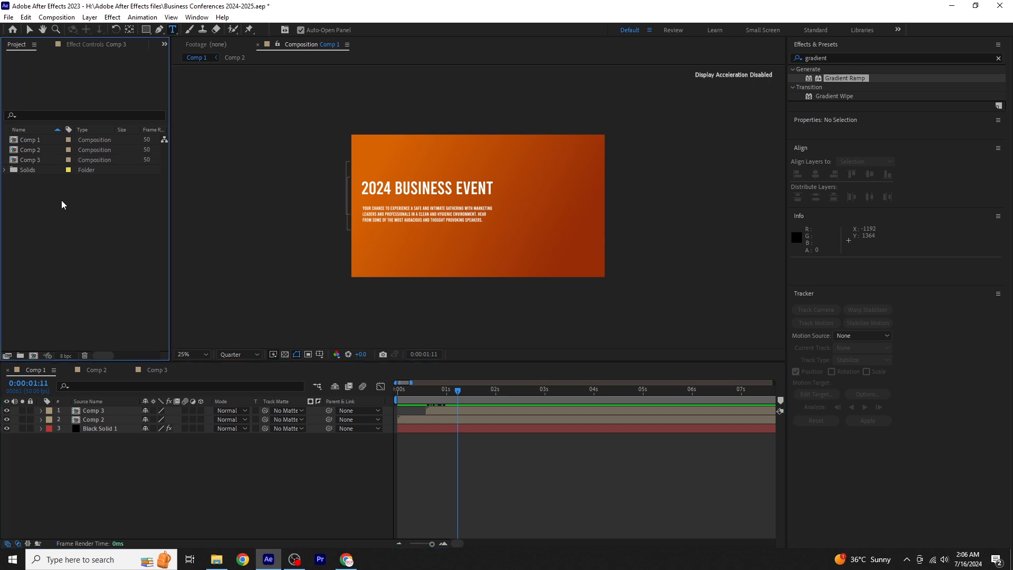
right_click(62, 201)
mouse_move(135, 255)
left_click(193, 255)
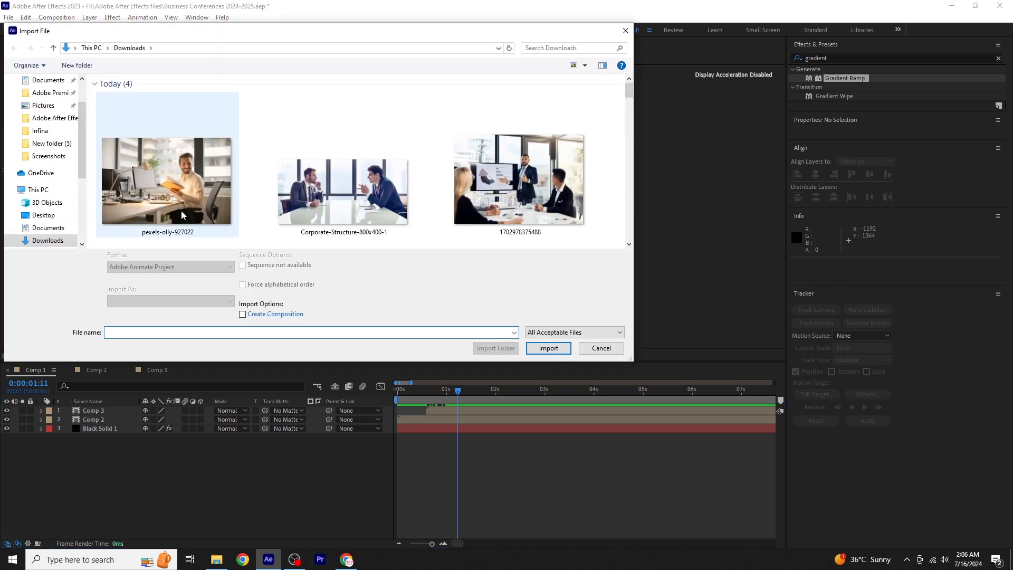
left_click(181, 214)
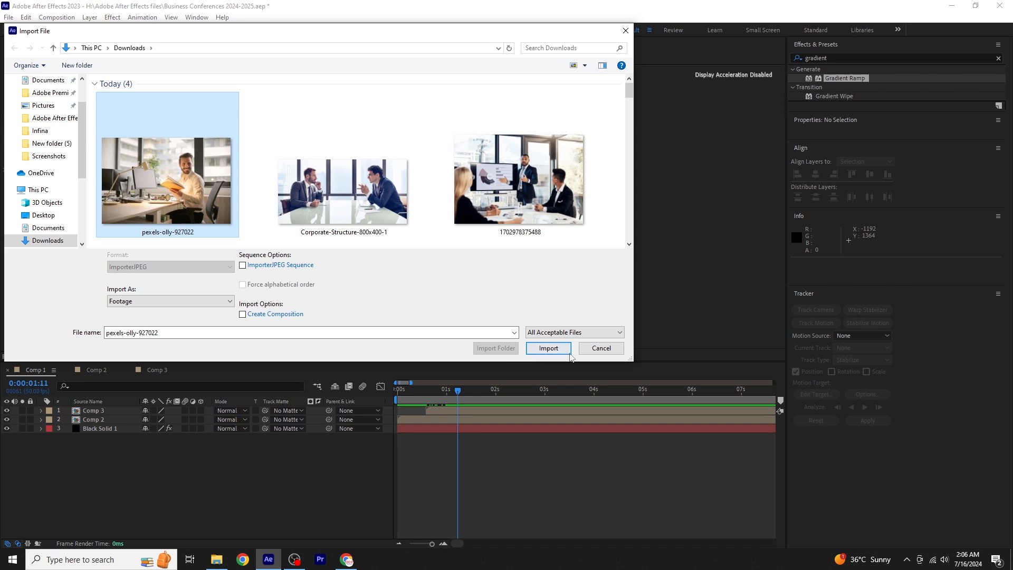
left_click(548, 348)
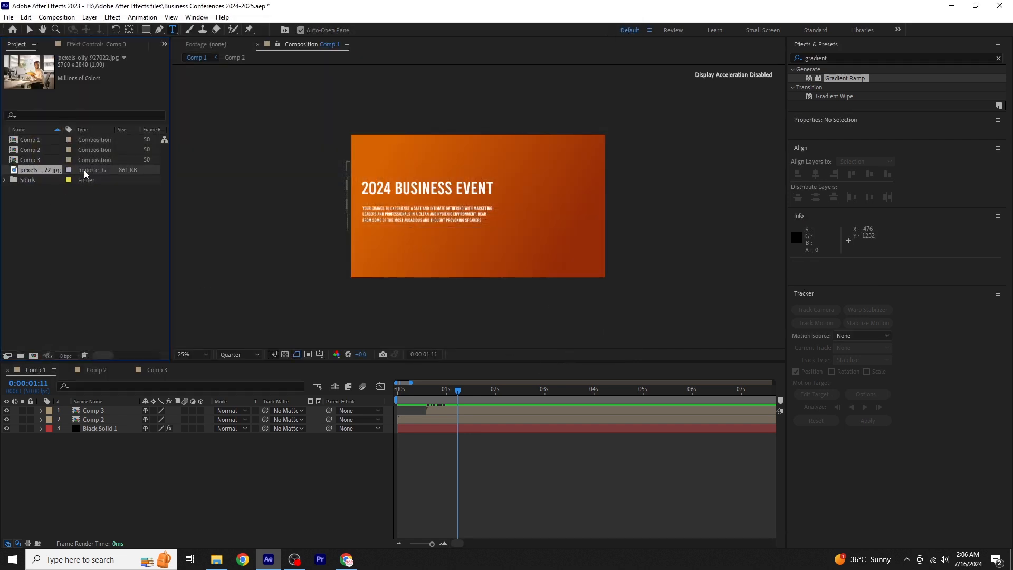
- Place the imported office photo as the top layer of Comp 1 and scale it to 43%
left_click_drag(85, 173, 102, 411)
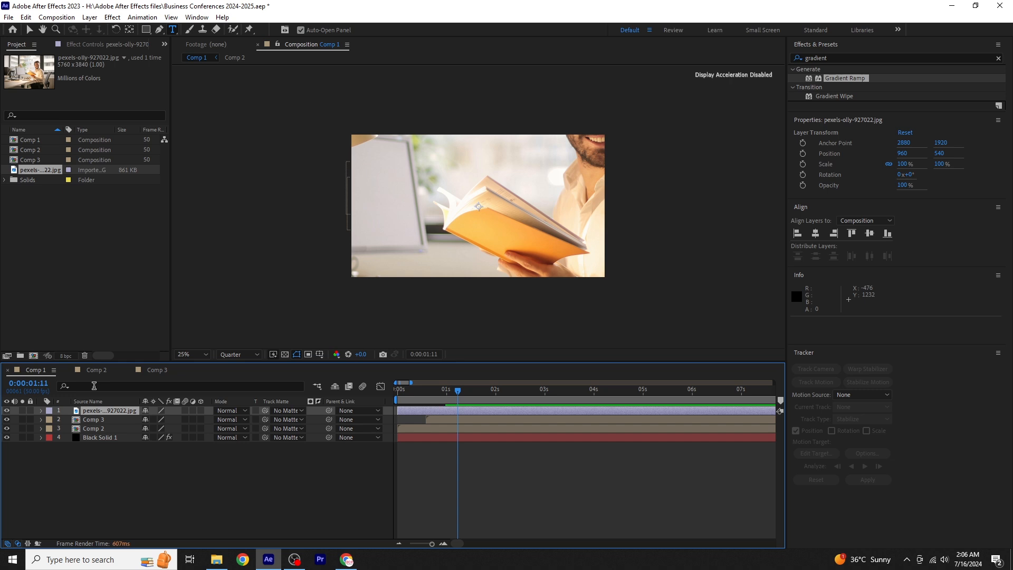
key("s")
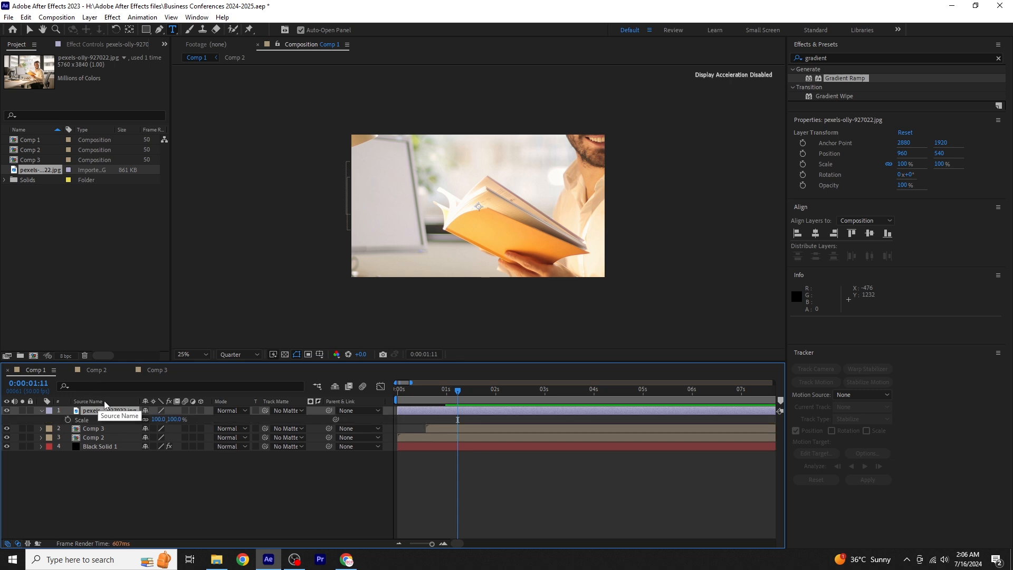
left_click_drag(168, 420, 139, 418)
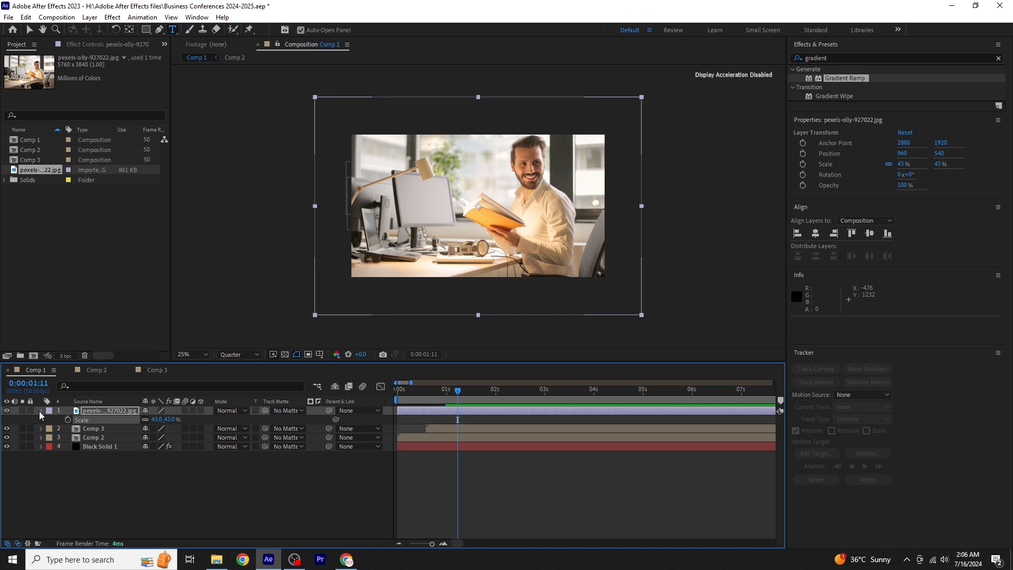
key("s")
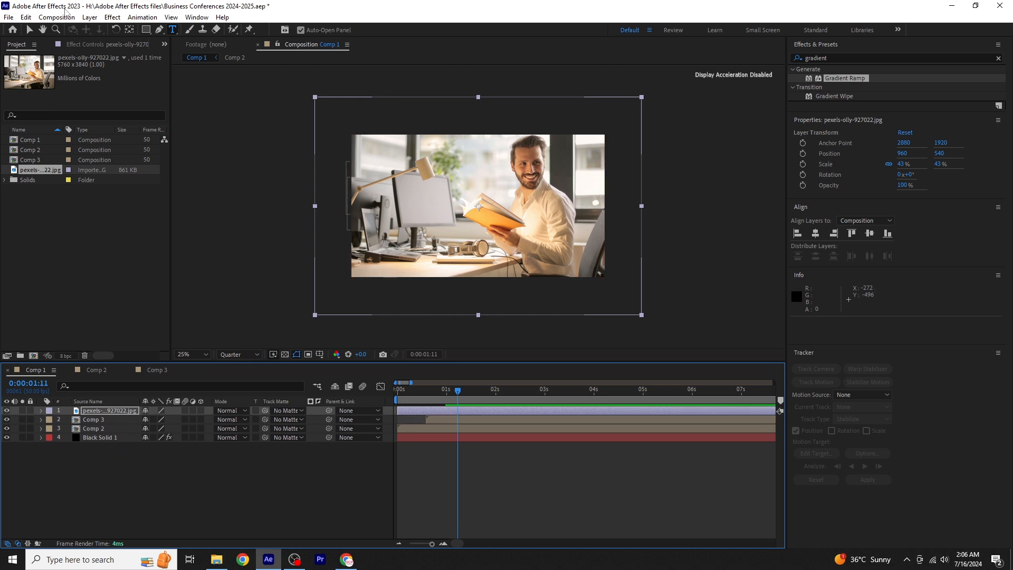
- Move the photo within the frame to Position 1152, 616
left_click(29, 29)
left_click_drag(525, 169, 550, 180)
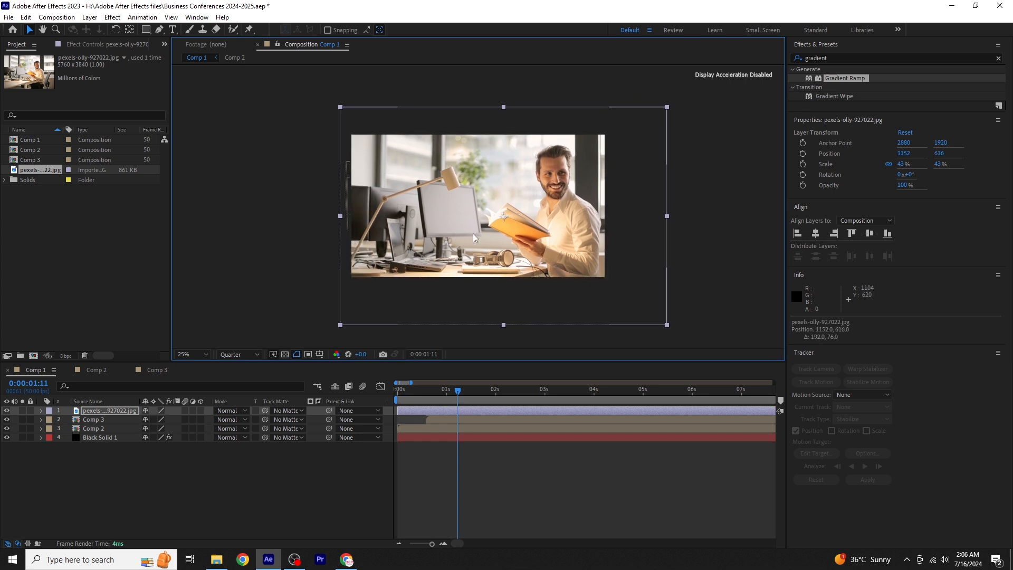
left_click(148, 480)
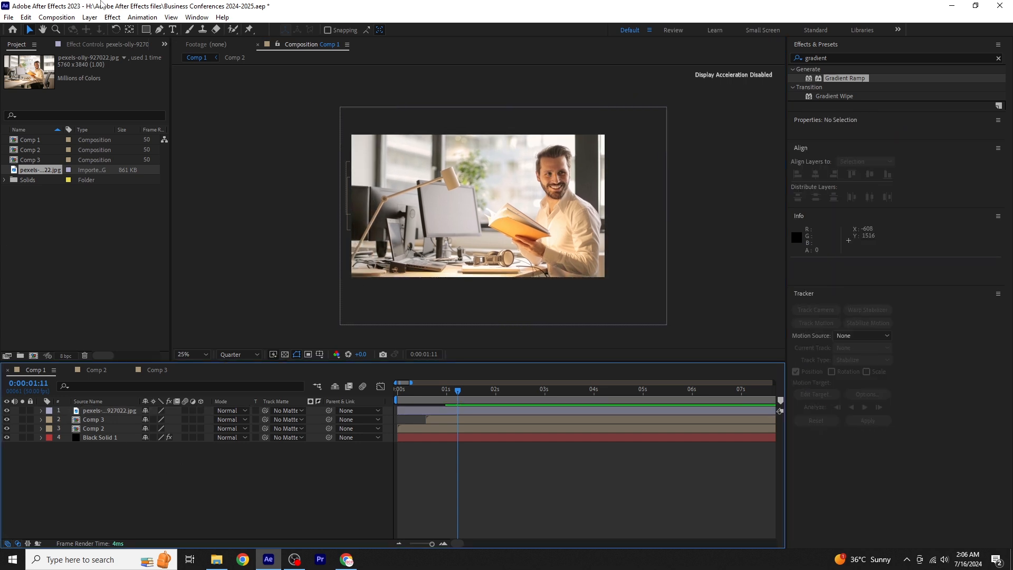
- Add a white letter "b" as a text layer over the photo and set its font size to 1296 px
left_click(172, 30)
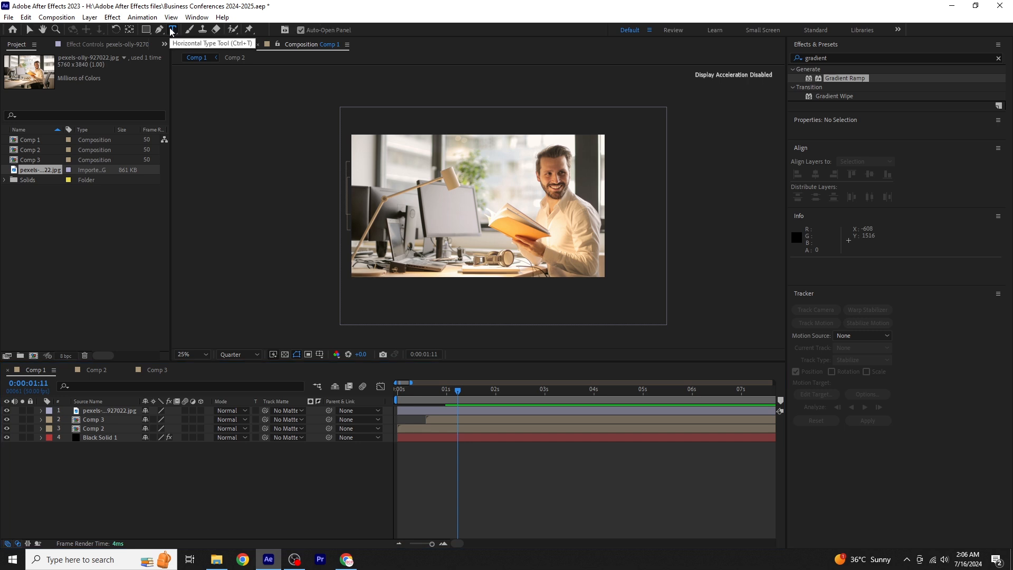
left_click(520, 208)
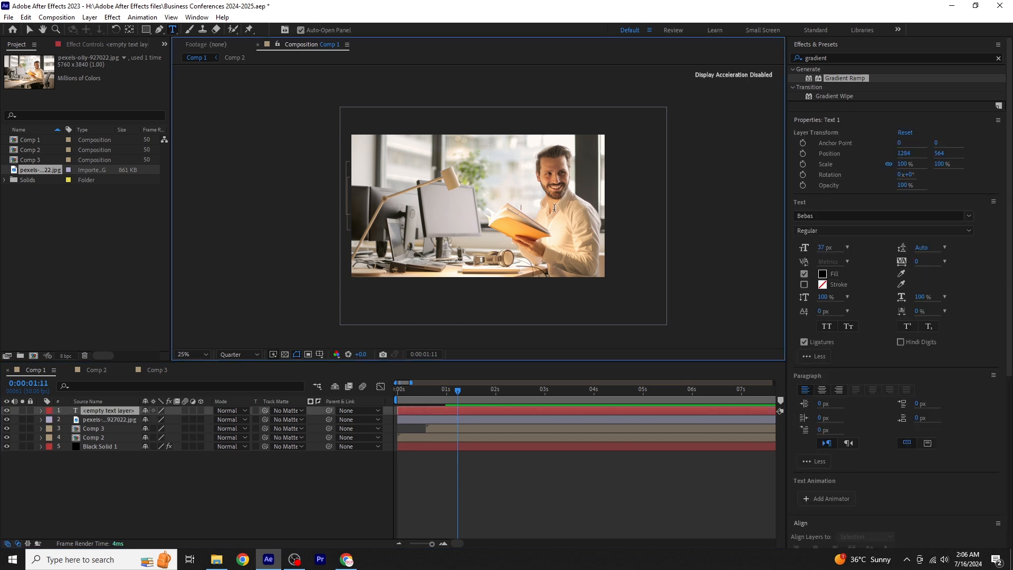
type("b")
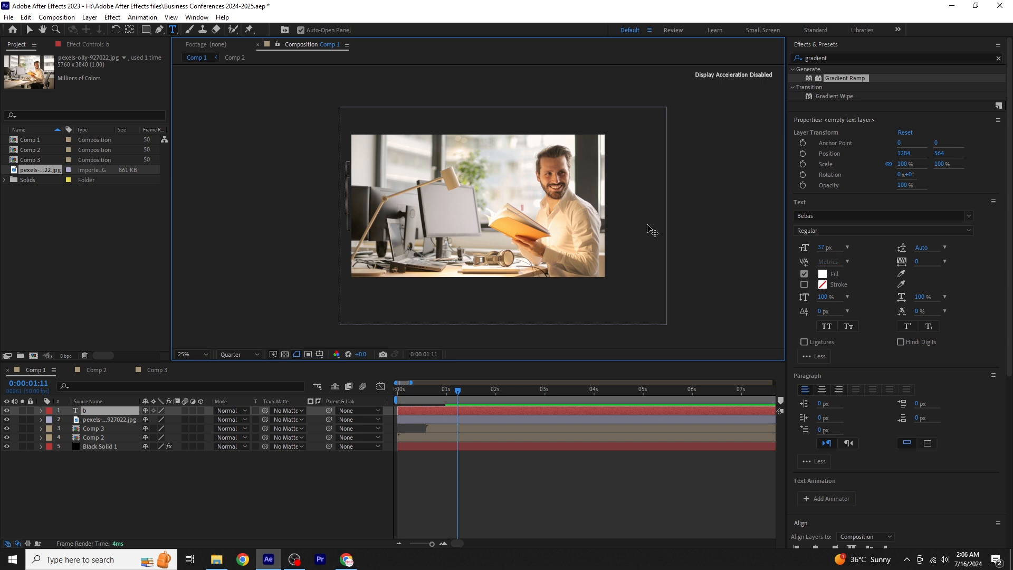
left_click(847, 247)
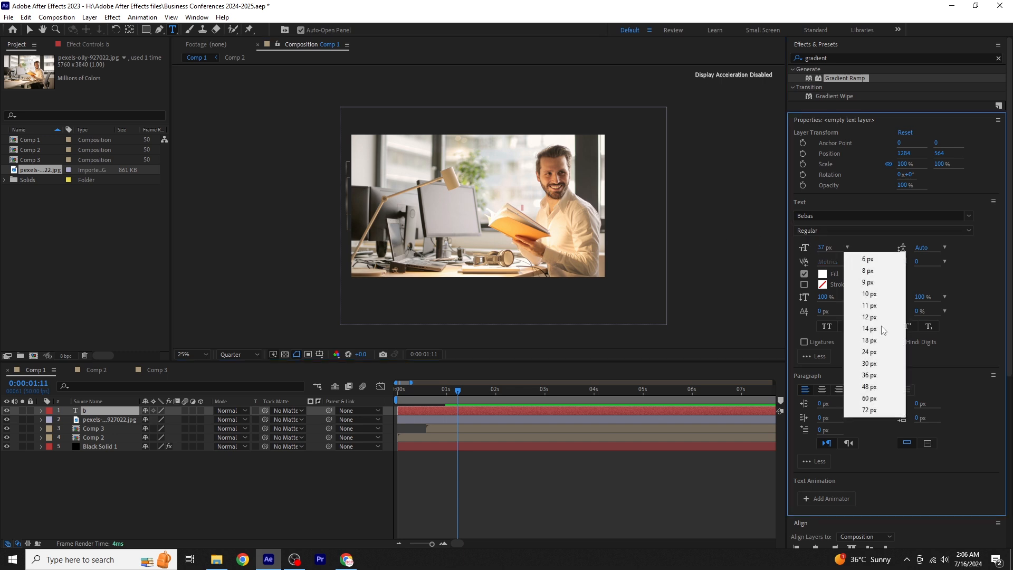
left_click(869, 410)
mouse_move(819, 248)
left_mouse_down()
mouse_move(897, 248)
mouse_move(814, 252)
left_mouse_up()
left_click_drag(891, 248, 950, 248)
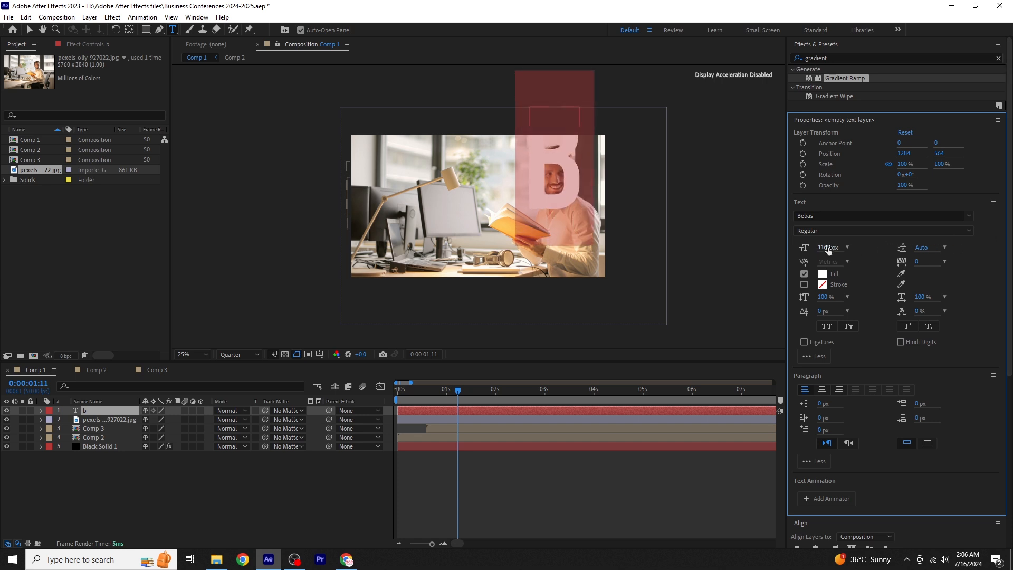
left_click_drag(827, 249, 858, 249)
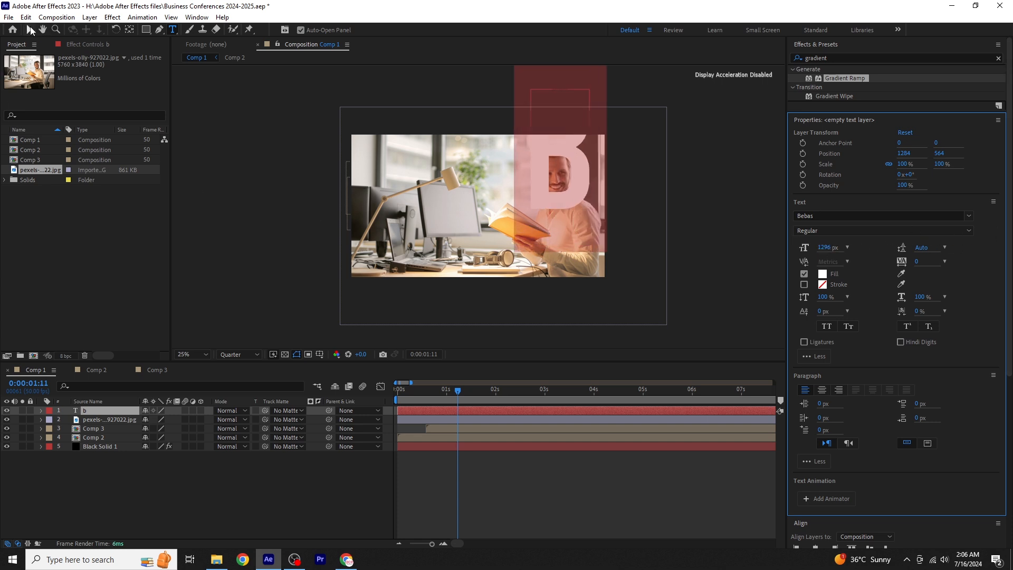
- Centre the letter's anchor point and move the letter down over the man to about 1533, 590
key("Escape")
key("v")
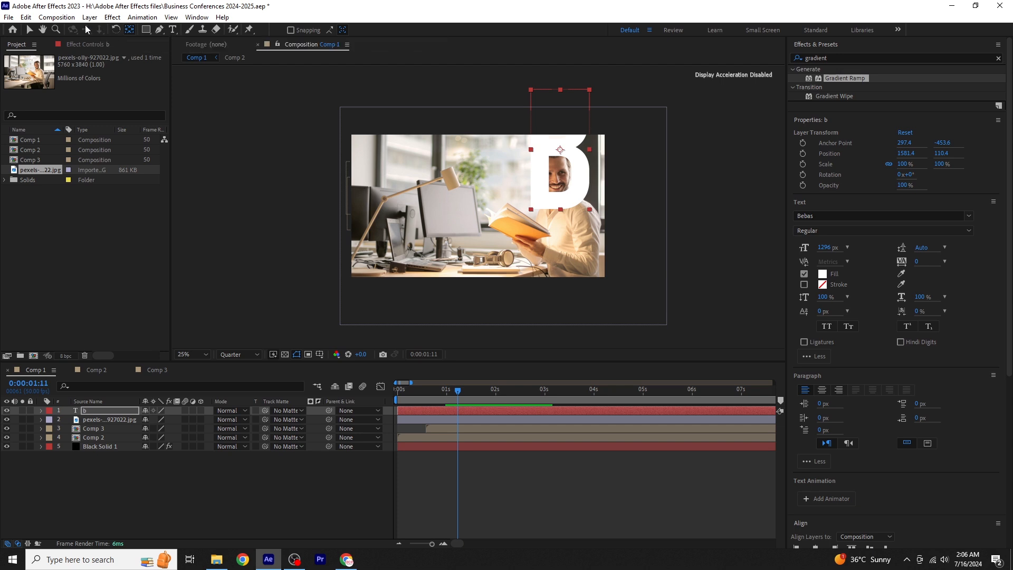
left_click_drag(541, 182, 534, 245)
- Set the letter's font to Franklin Gothic Heavy and replace the lowercase letter with a capital "B"
left_click(828, 216)
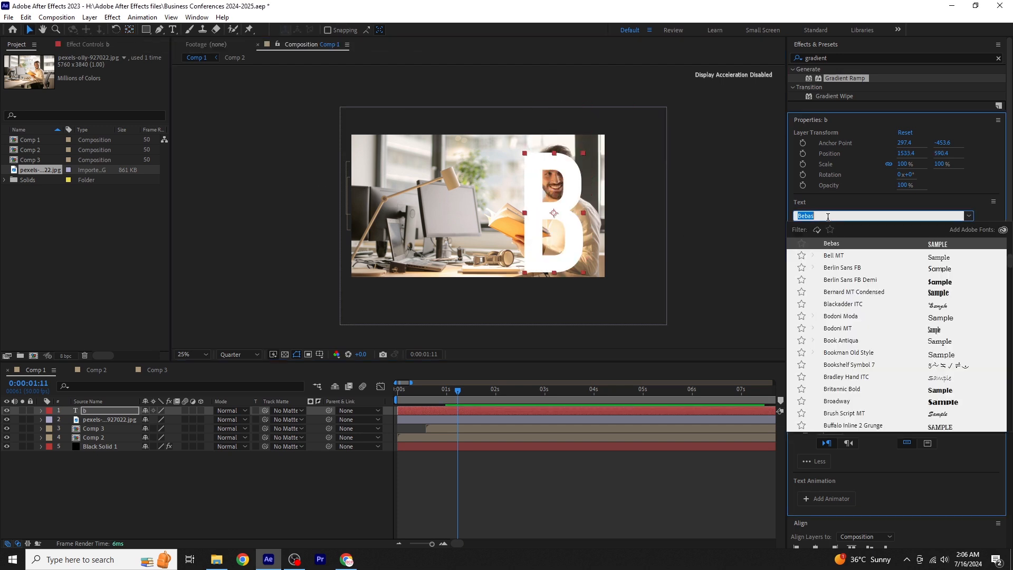
type("fran")
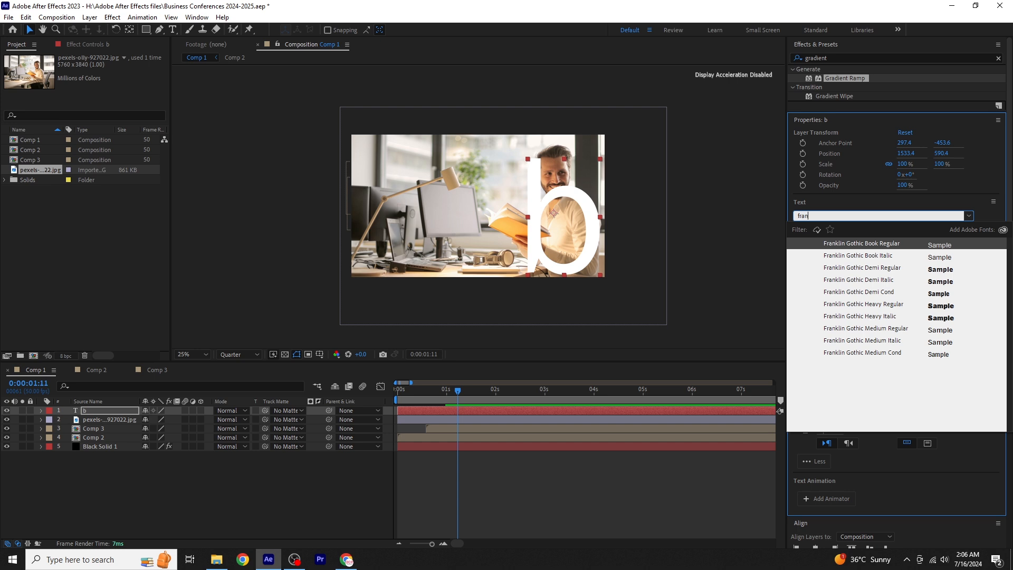
left_click(947, 309)
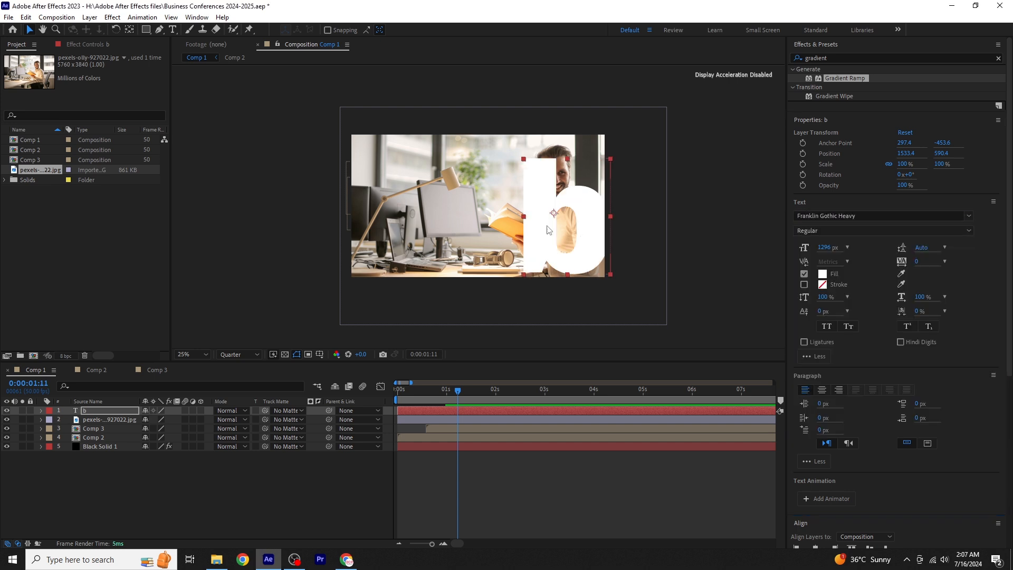
left_click(173, 29)
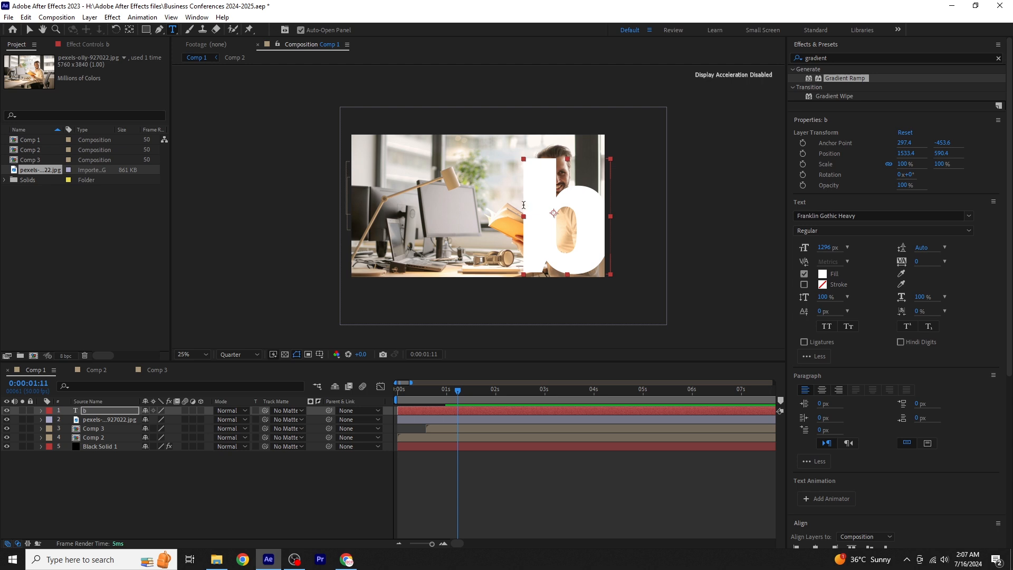
left_click_drag(523, 204, 597, 212)
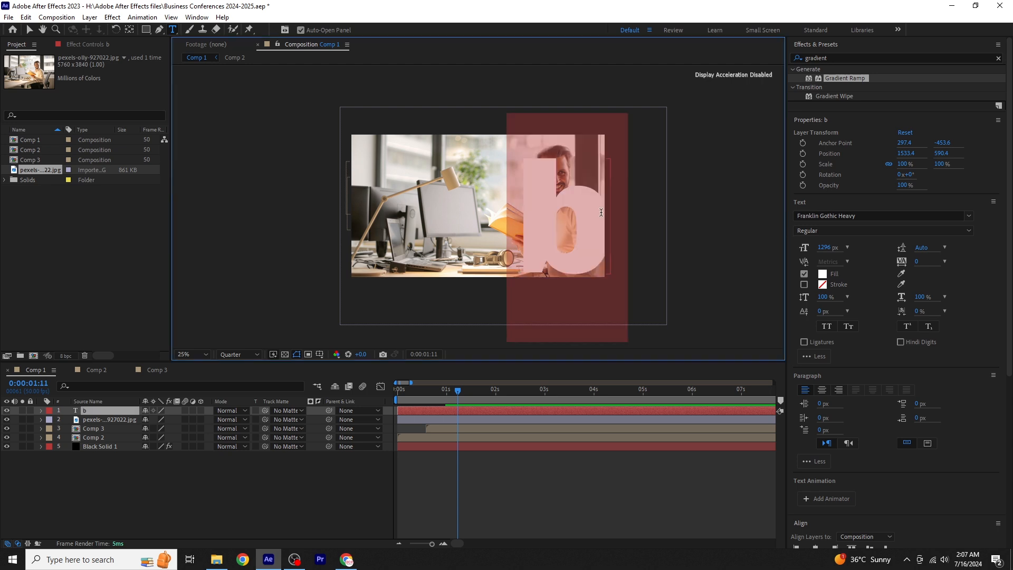
type("B")
key("Escape")
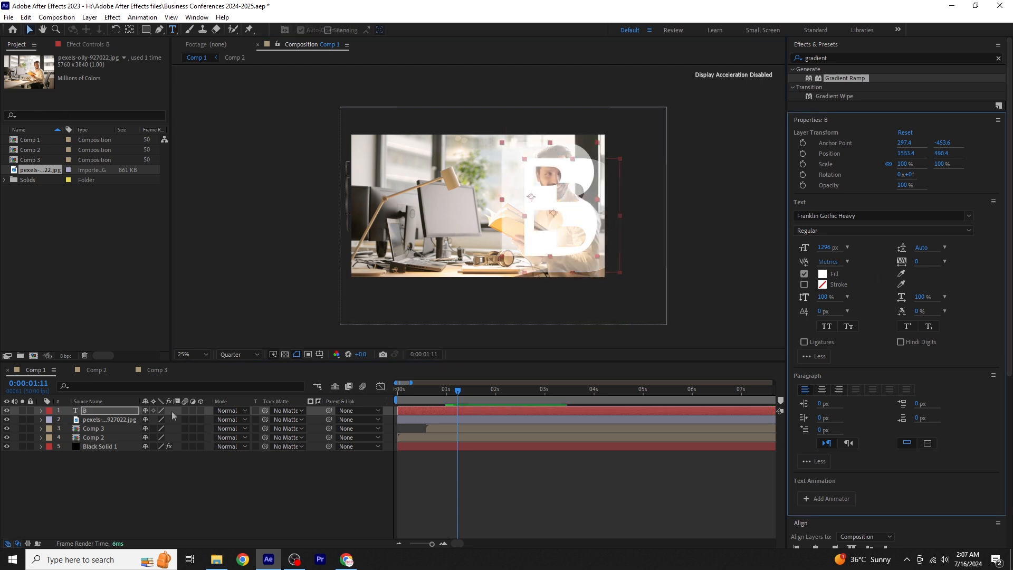
- Scale the letter B to 139% and move it over the man to about 1657, 566
key("s")
left_click_drag(158, 419, 193, 419)
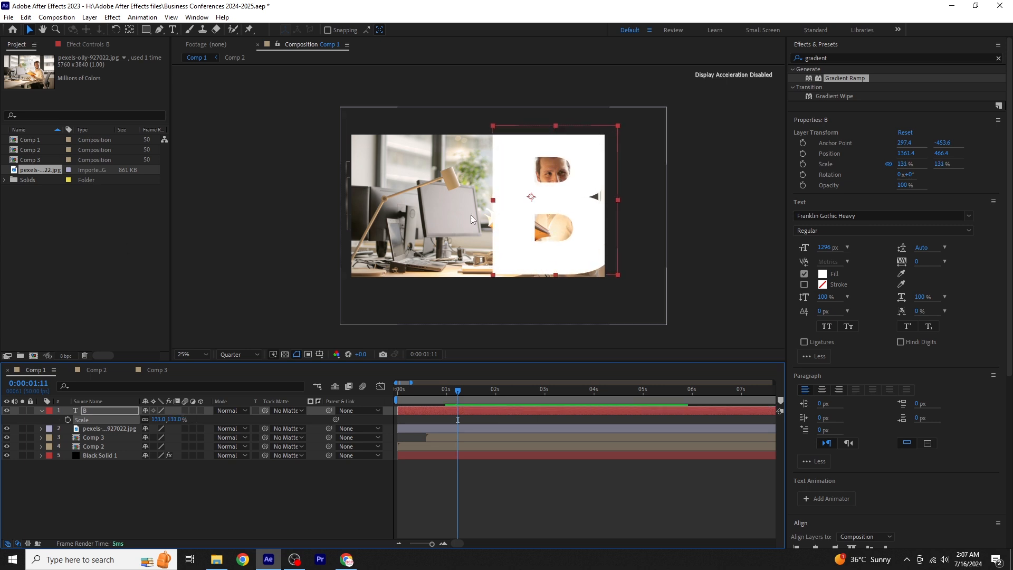
left_click_drag(515, 243, 545, 265)
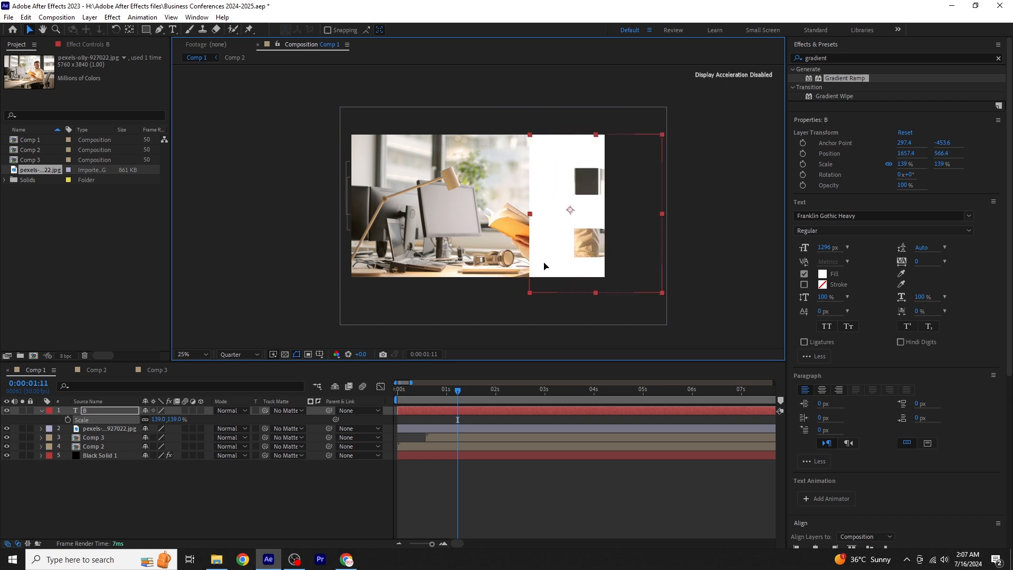
left_click(42, 411)
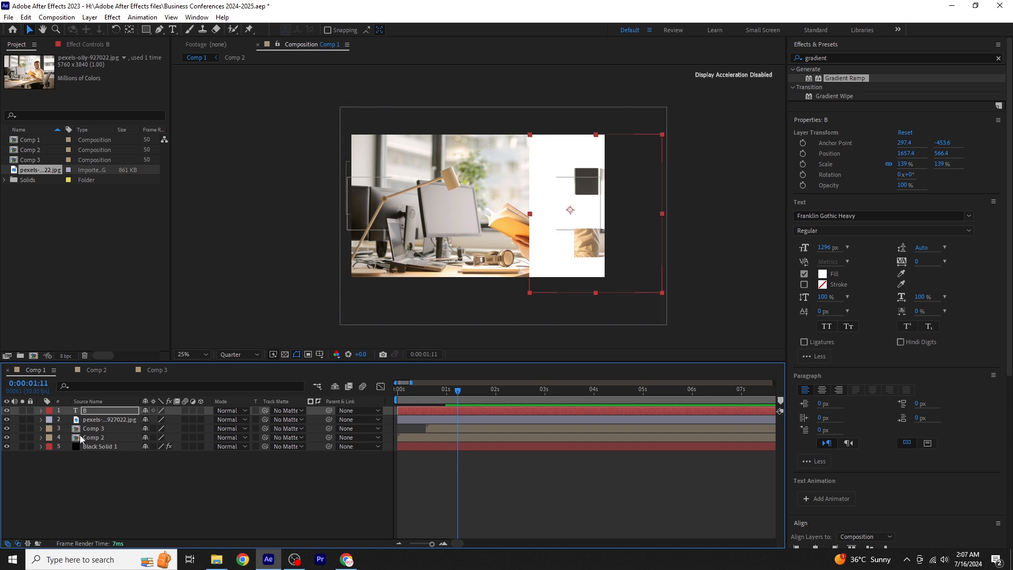
- Set the text layer B as the track matte of the office photo layer
left_click(121, 419)
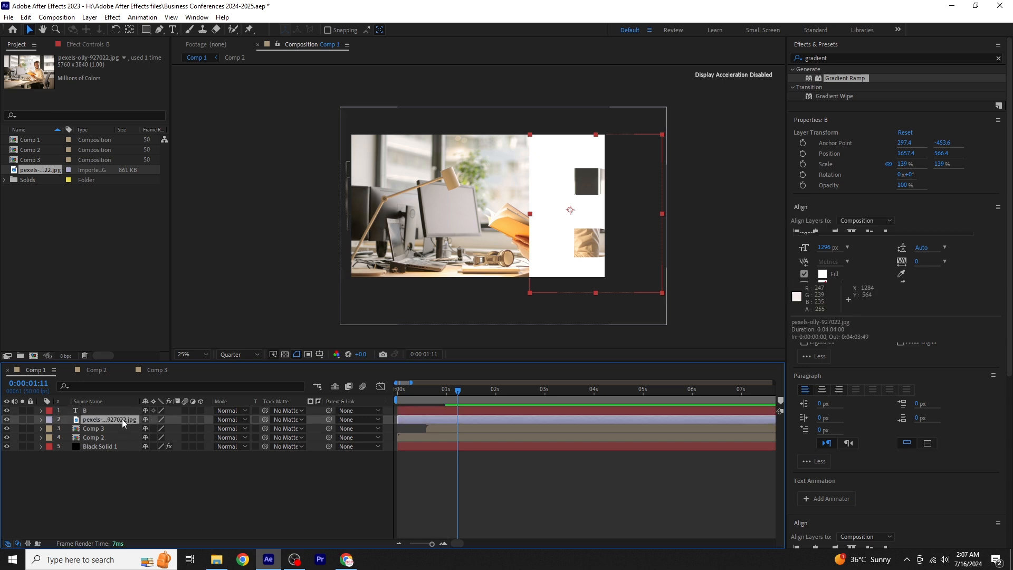
left_click(286, 420)
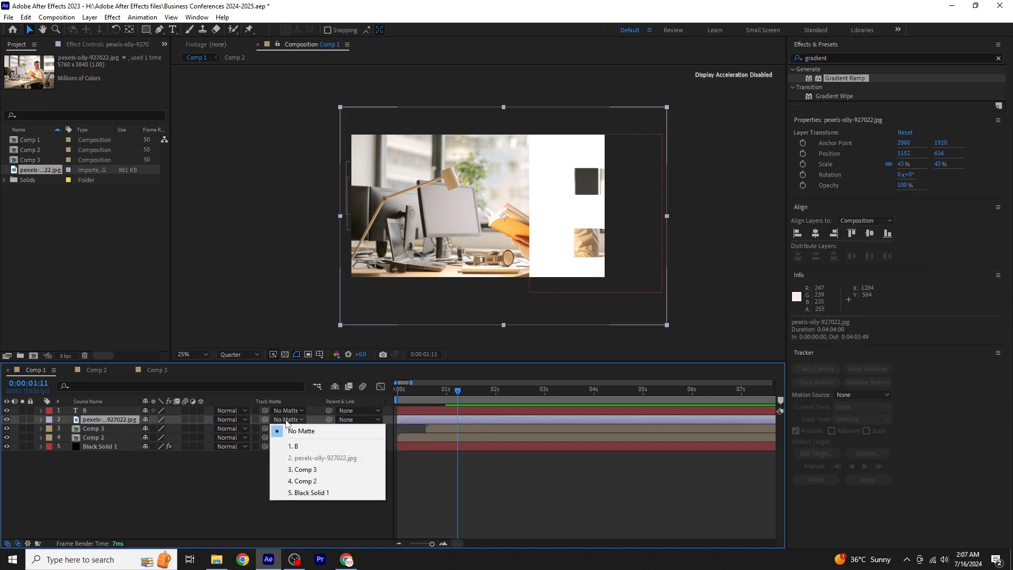
left_click(322, 445)
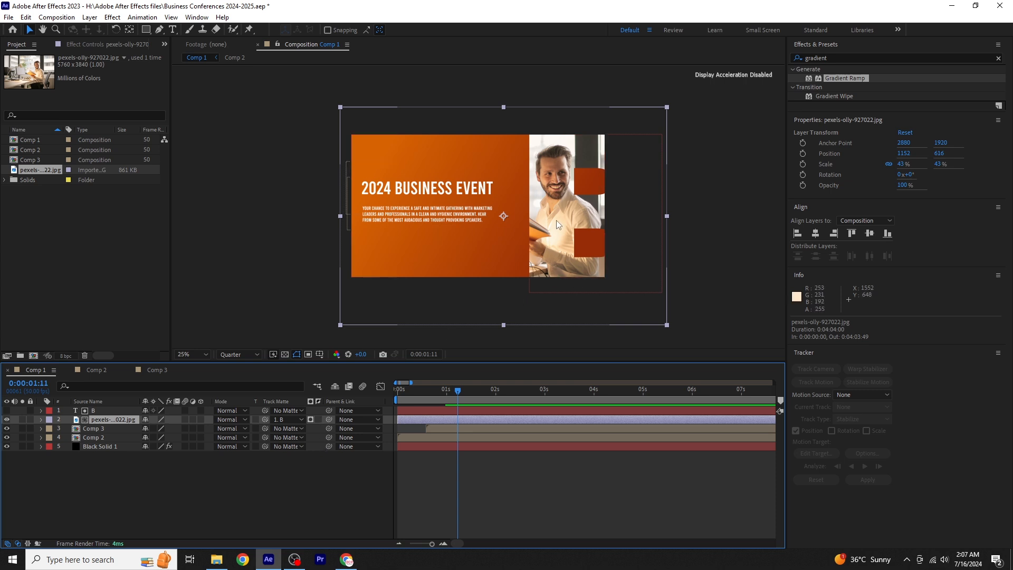
- Animate the letter's Position from about 2253, -258 at 0:00:00:48 to 1657, 566 slightly over one second in, and preview the move
left_click(125, 409)
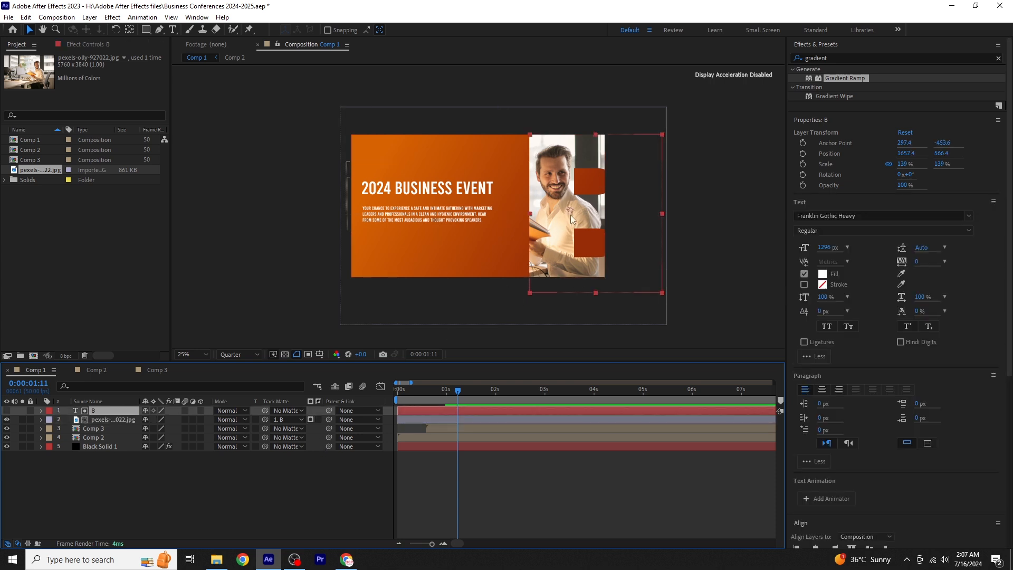
left_click_drag(547, 216, 549, 222)
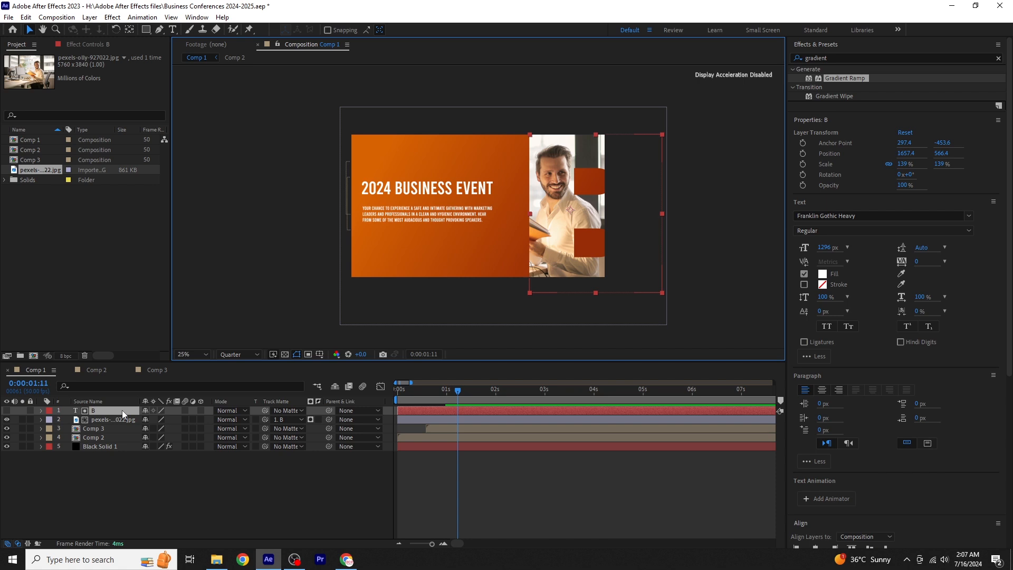
key("p")
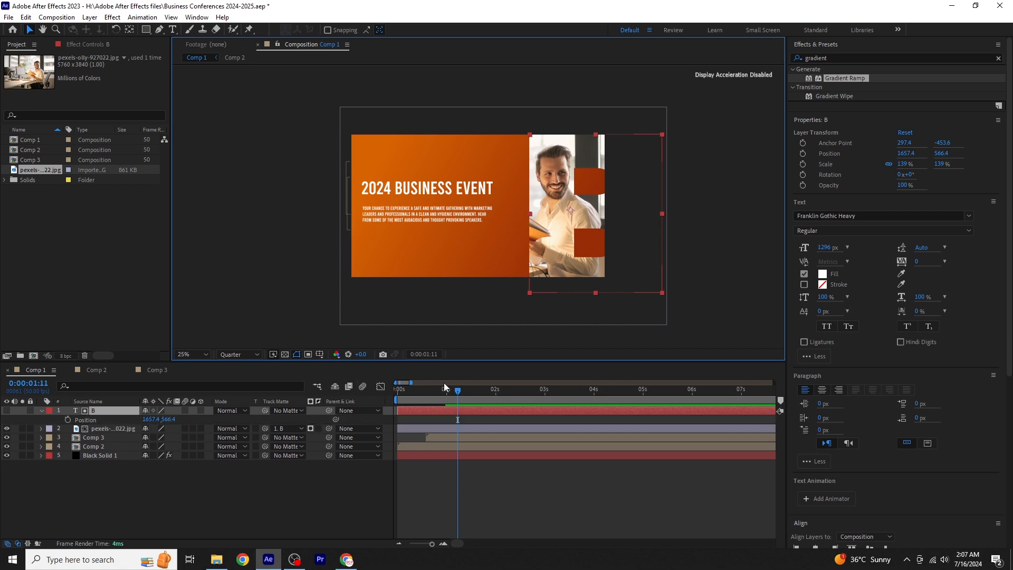
mouse_move(457, 395)
left_mouse_down()
mouse_move(433, 401)
mouse_move(443, 404)
left_mouse_up()
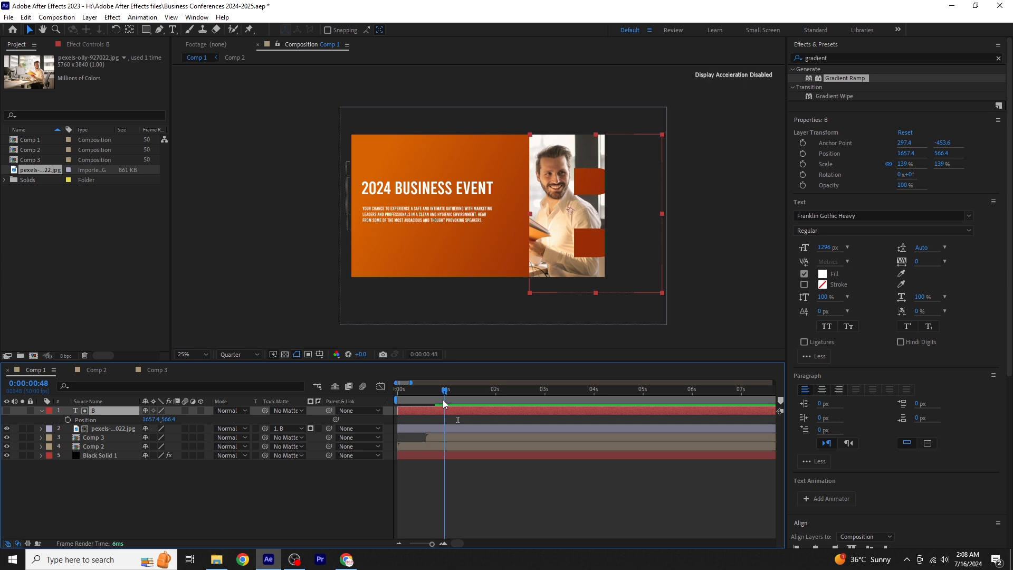
left_click(67, 420)
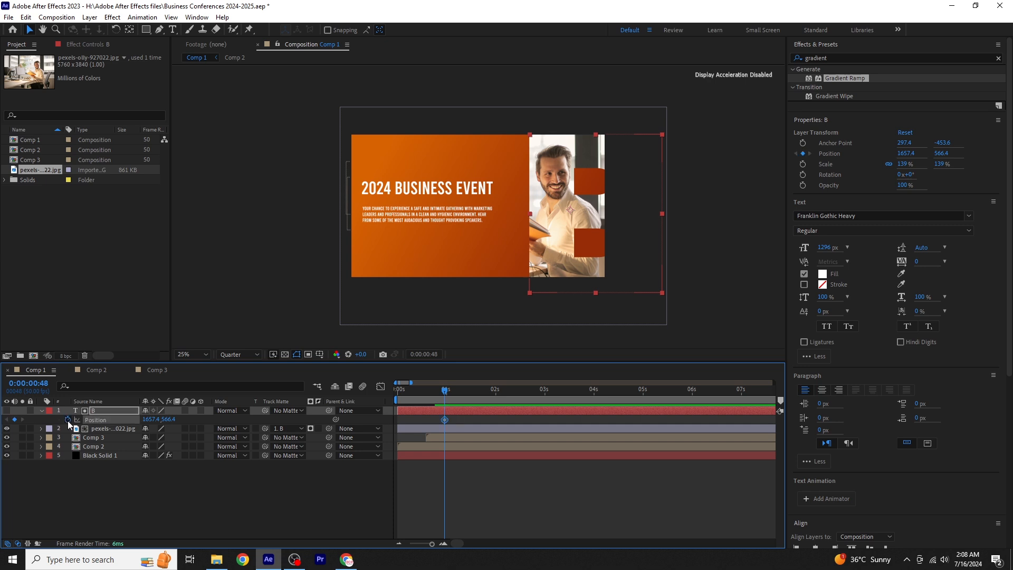
key("space")
left_click_drag(480, 395, 464, 399)
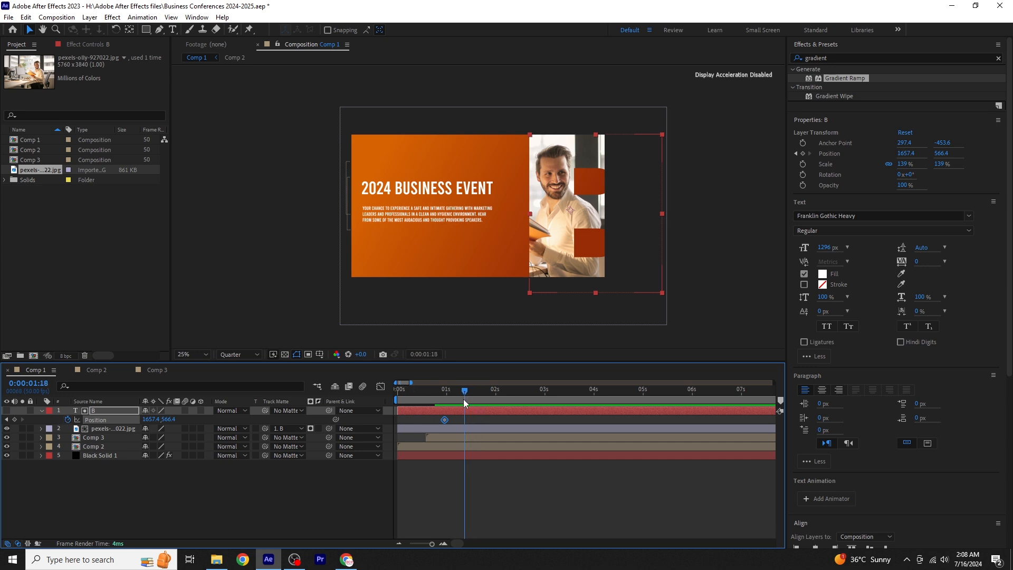
left_click(7, 419)
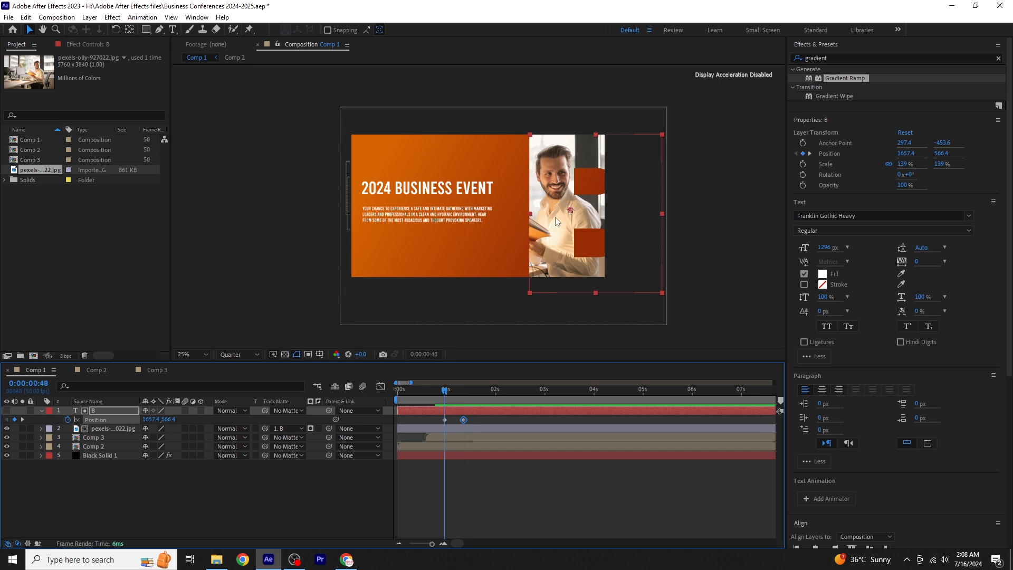
left_click_drag(555, 217, 634, 111)
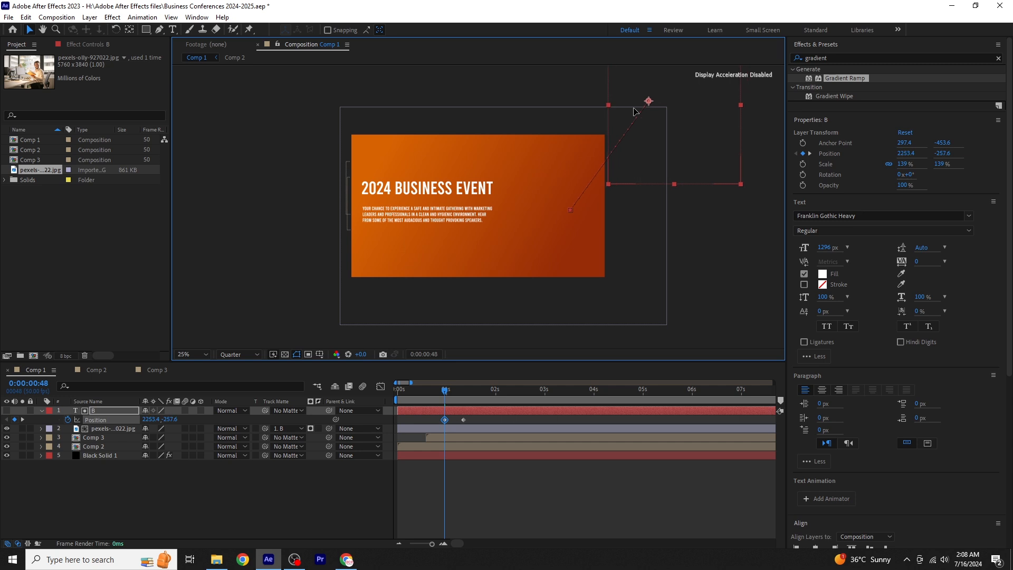
left_click_drag(445, 393, 399, 393)
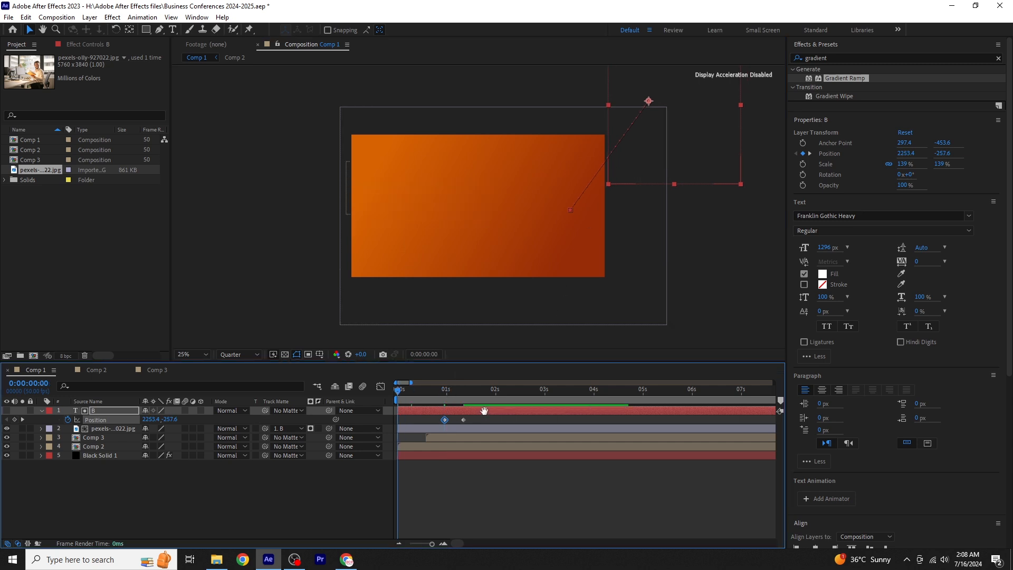
key("space")
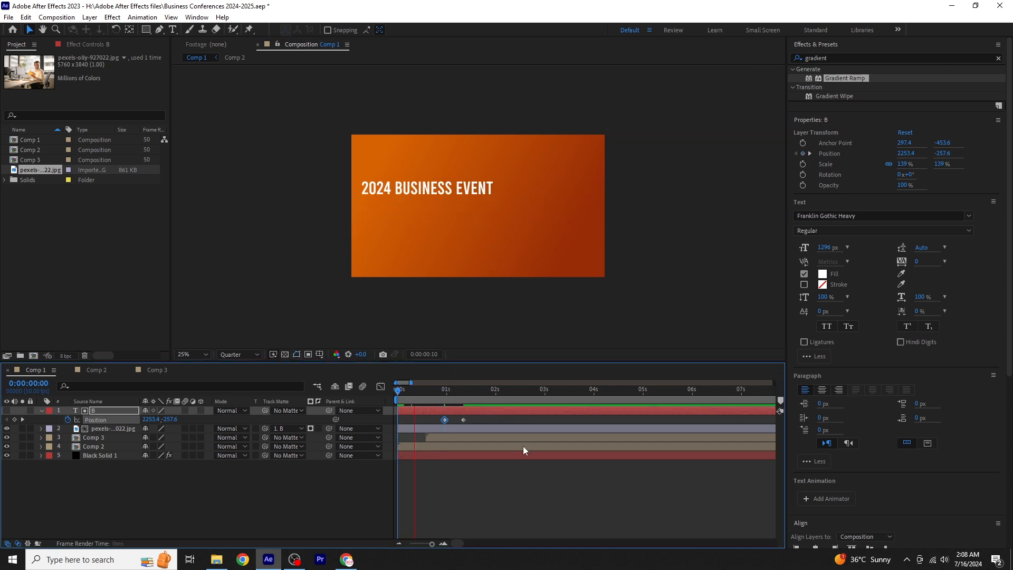
key("space")
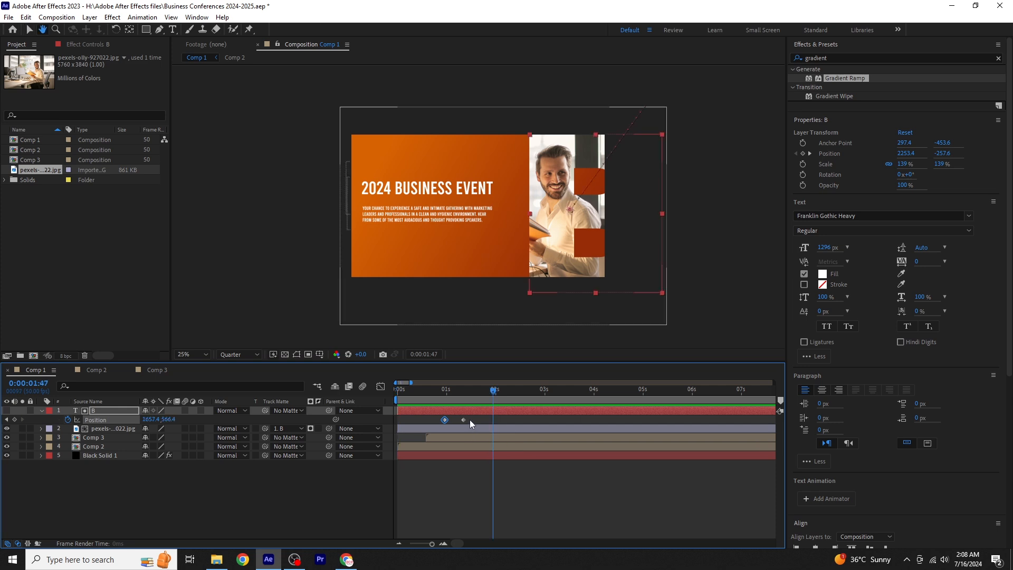
- Apply Easy Ease to the letter's Position keyframes, reshape the speed curve to peak near the end of the move, and preview it
mouse_move(444, 421)
left_mouse_down()
mouse_move(465, 421)
mouse_move(441, 425)
left_mouse_up()
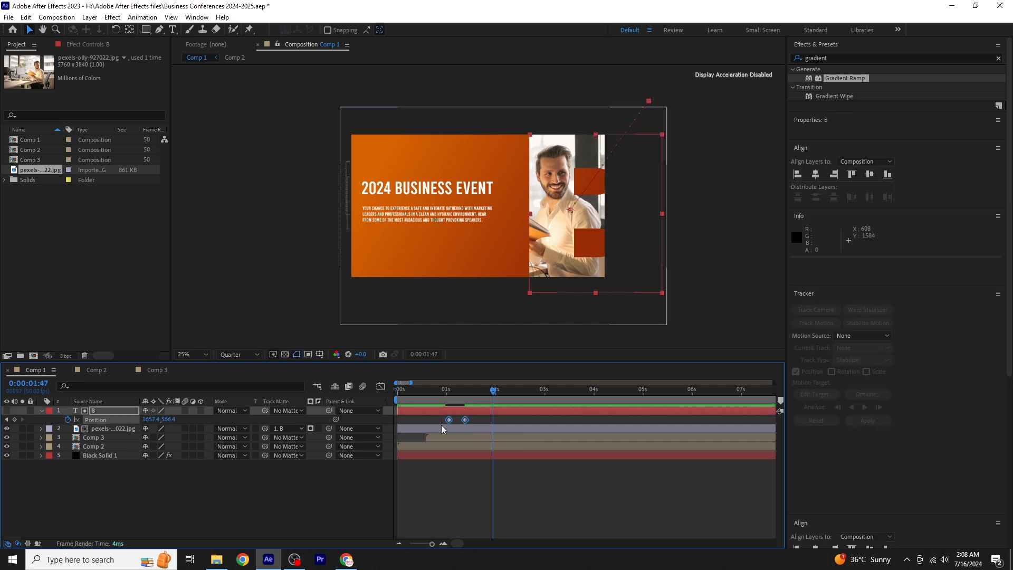
left_click(380, 387)
left_click(448, 515)
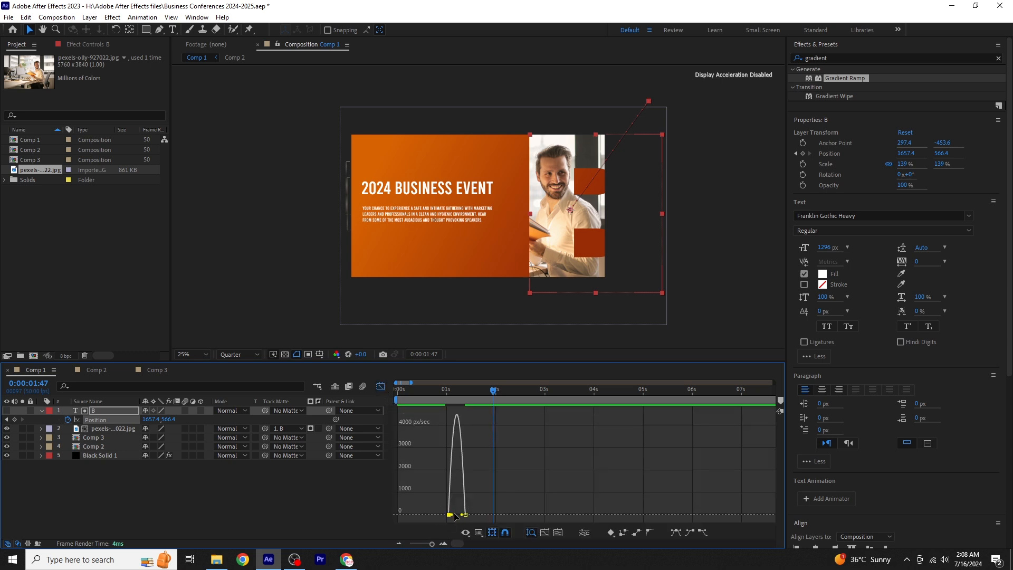
left_click_drag(453, 515, 468, 515)
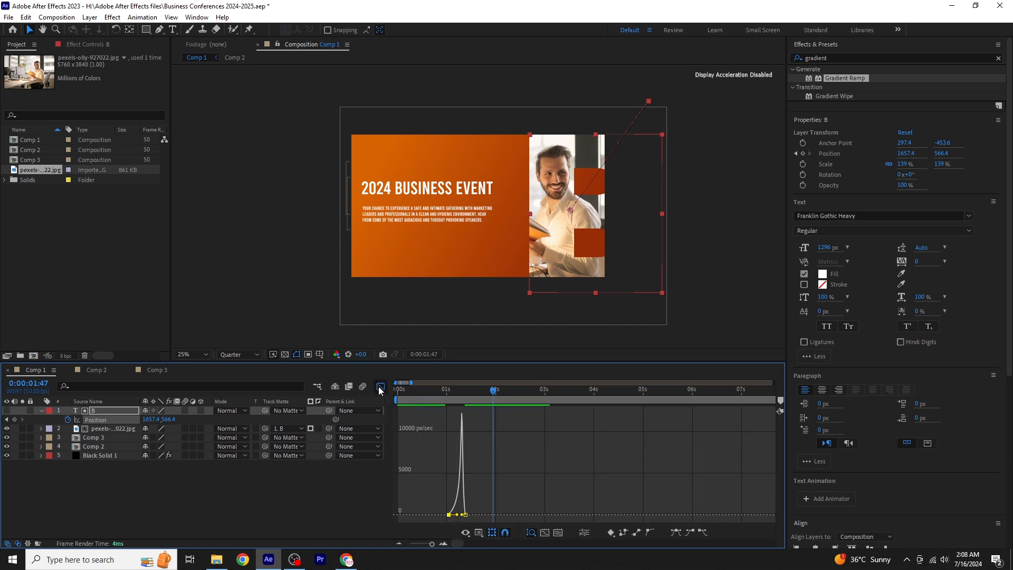
left_click(380, 387)
key("Home")
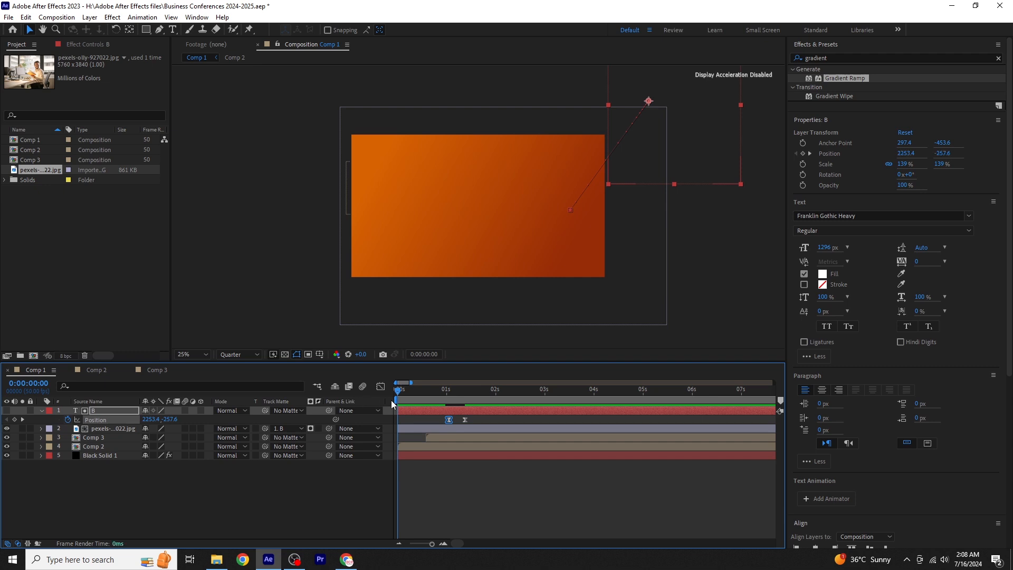
key("space")
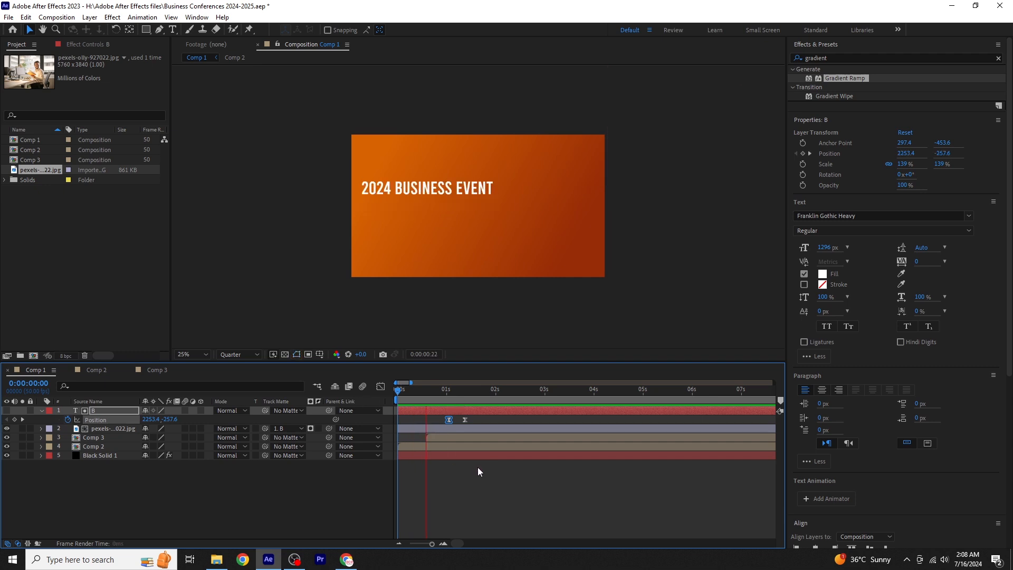
key("space")
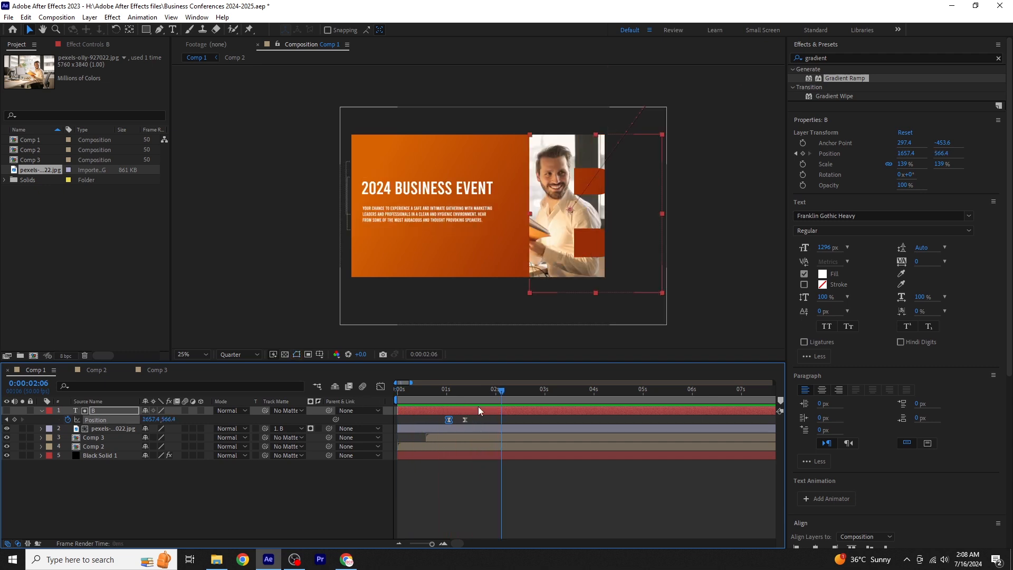
- Replace the matte letter B with a capital "C" in the text layer
mouse_move(483, 392)
left_mouse_down()
mouse_move(386, 400)
mouse_move(478, 397)
left_mouse_up()
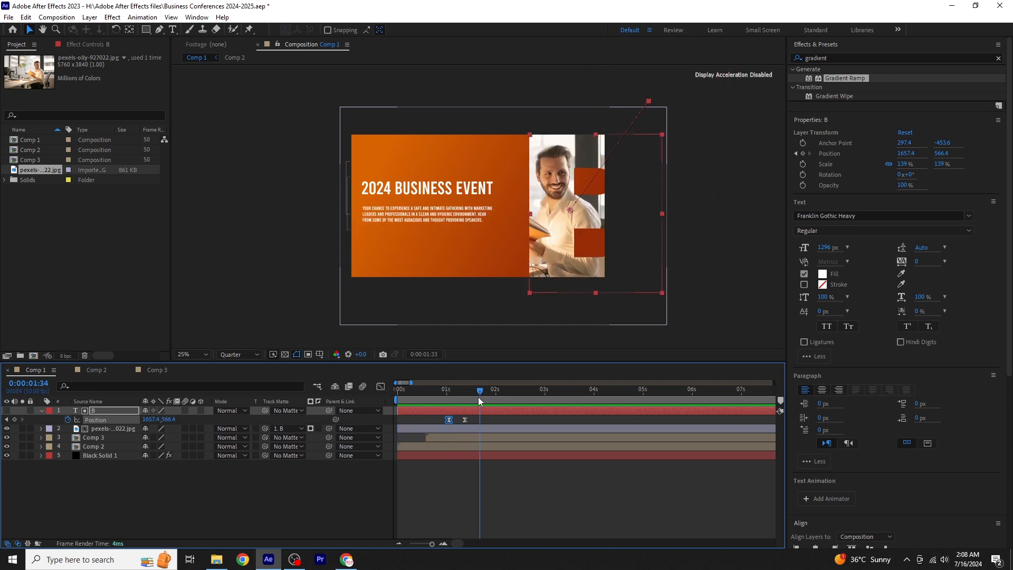
left_click(115, 412)
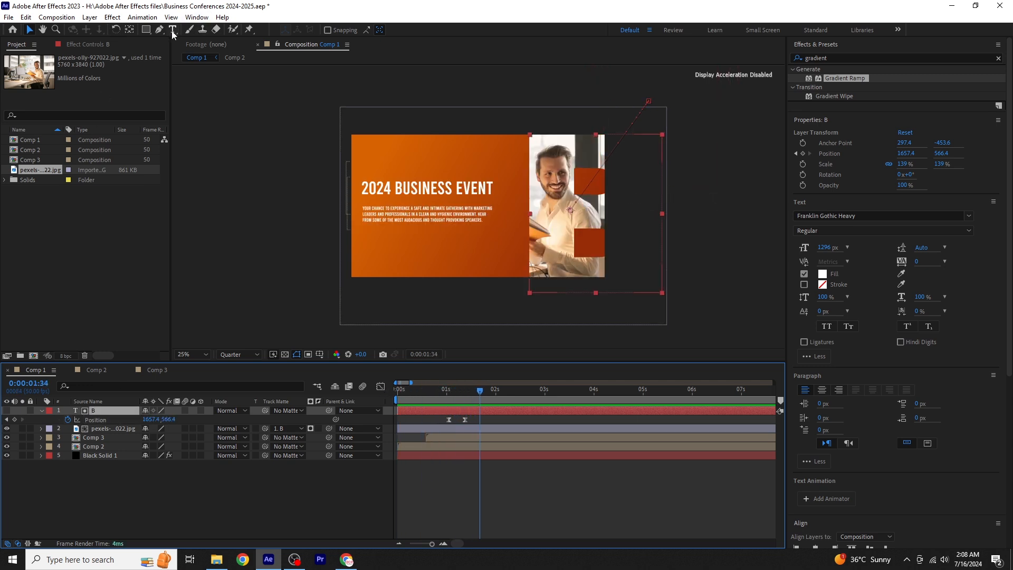
left_click(172, 30)
left_click_drag(529, 204, 656, 210)
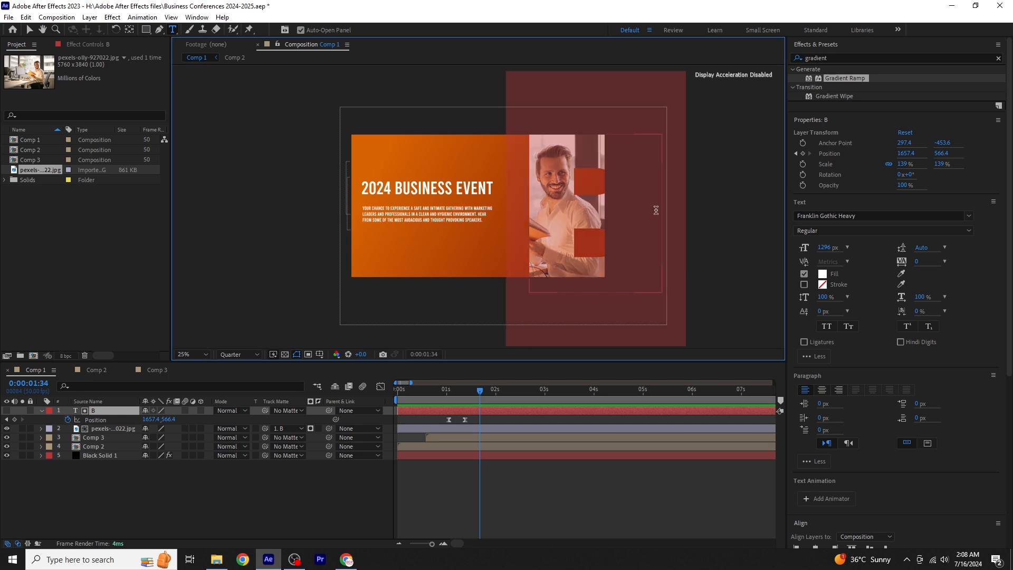
type("C")
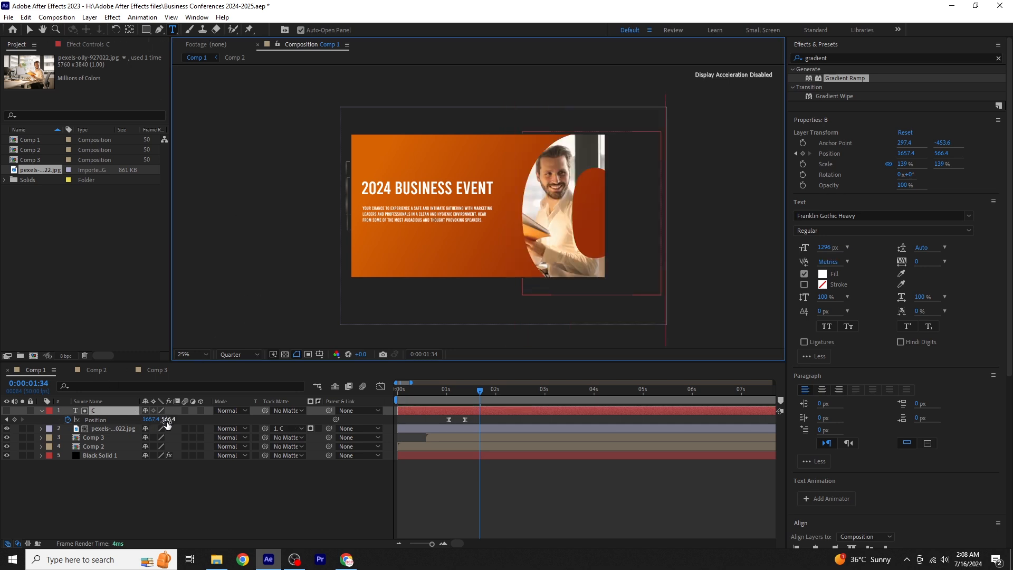
left_click(30, 30)
- Set the letter C's Position at the 0:00:01:19 keyframe to 1597.4, 547.4
left_click(6, 420)
left_click(6, 420)
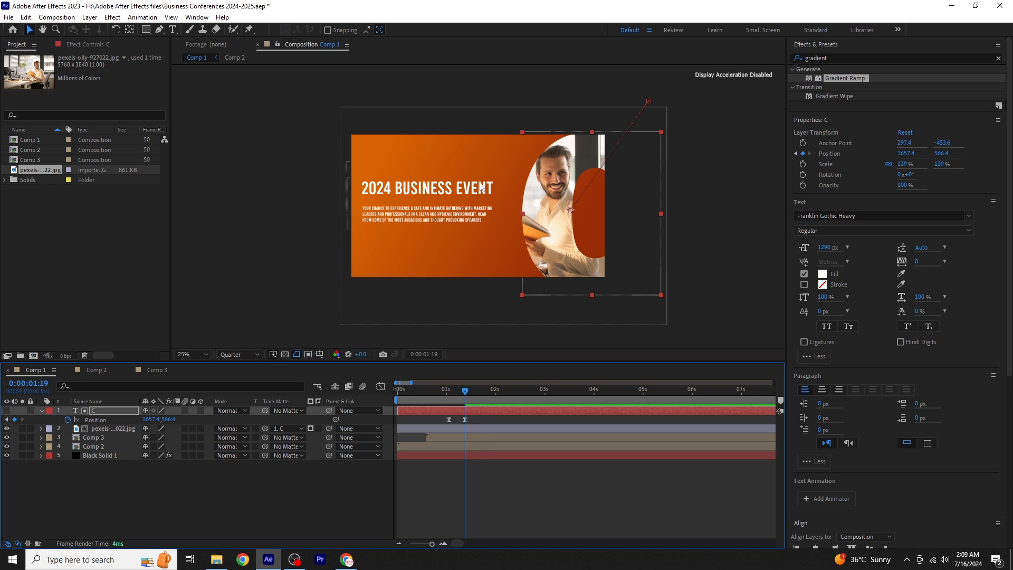
left_click_drag(570, 223, 562, 216)
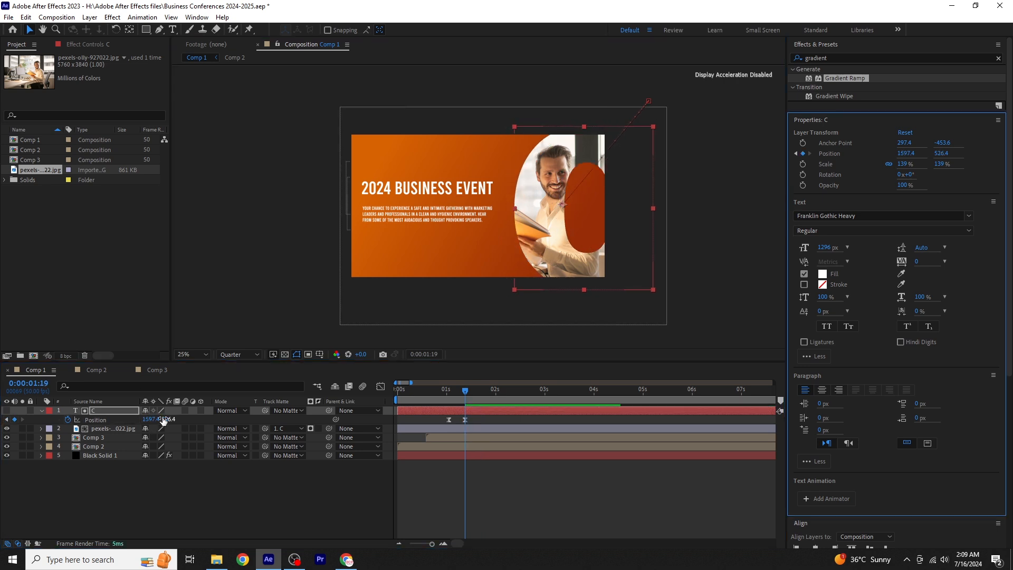
left_click_drag(172, 419, 184, 418)
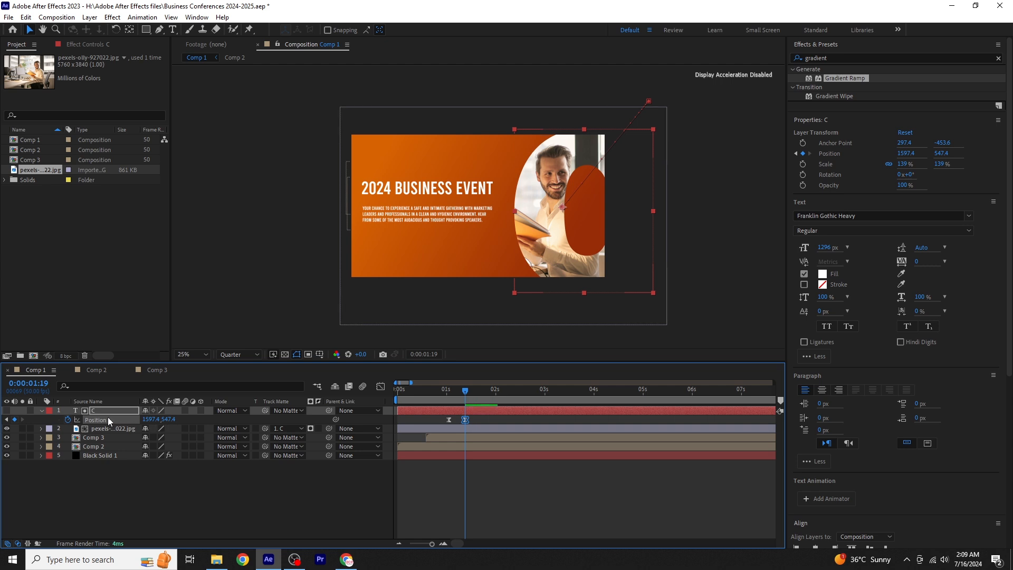
- Scale the letter C to 167% and move it to about 1685, 555 at its 0:00:01:19 Position keyframe
key("s")
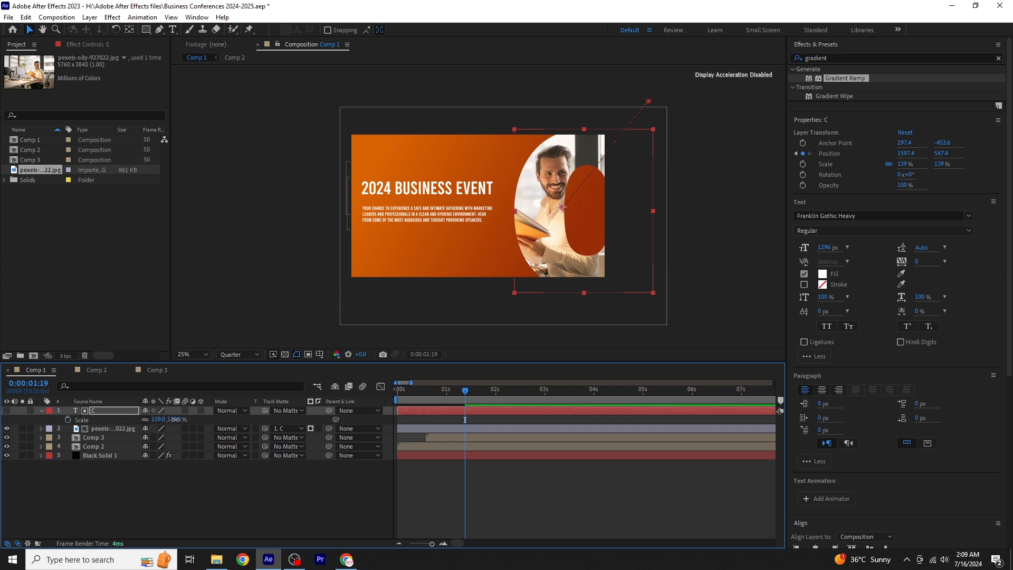
left_click_drag(175, 419, 187, 419)
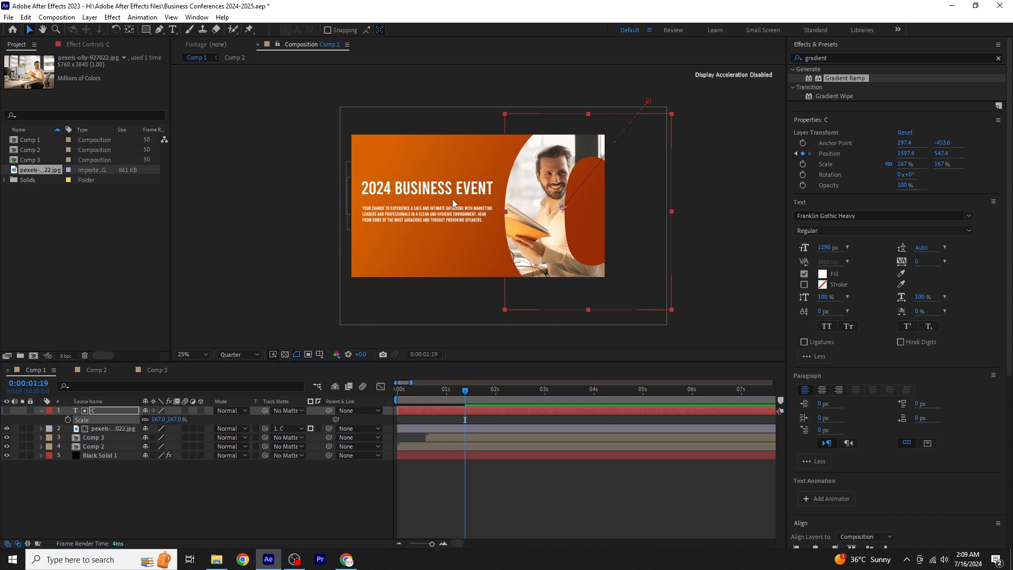
left_click_drag(540, 250, 550, 250)
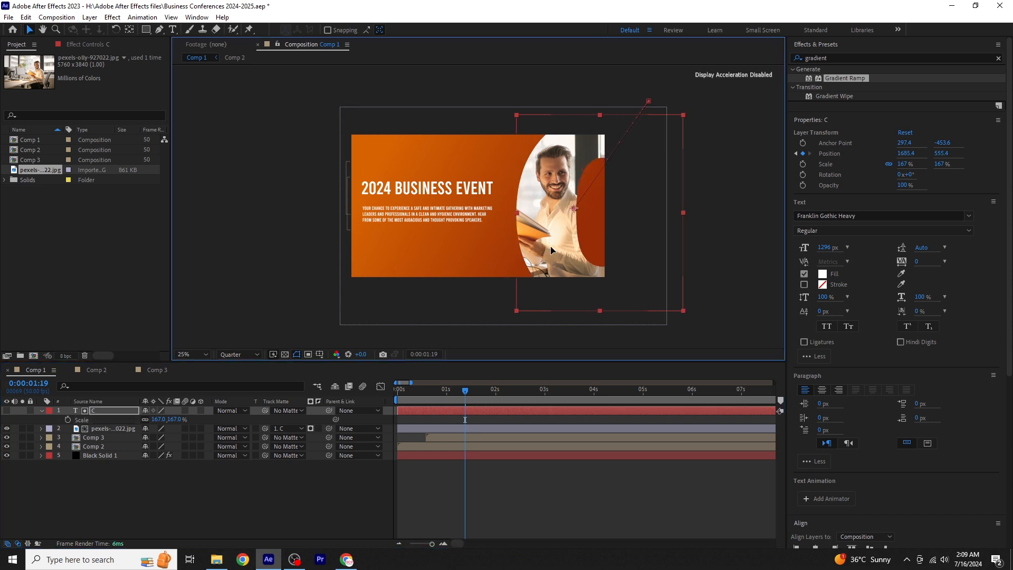
left_click(42, 411)
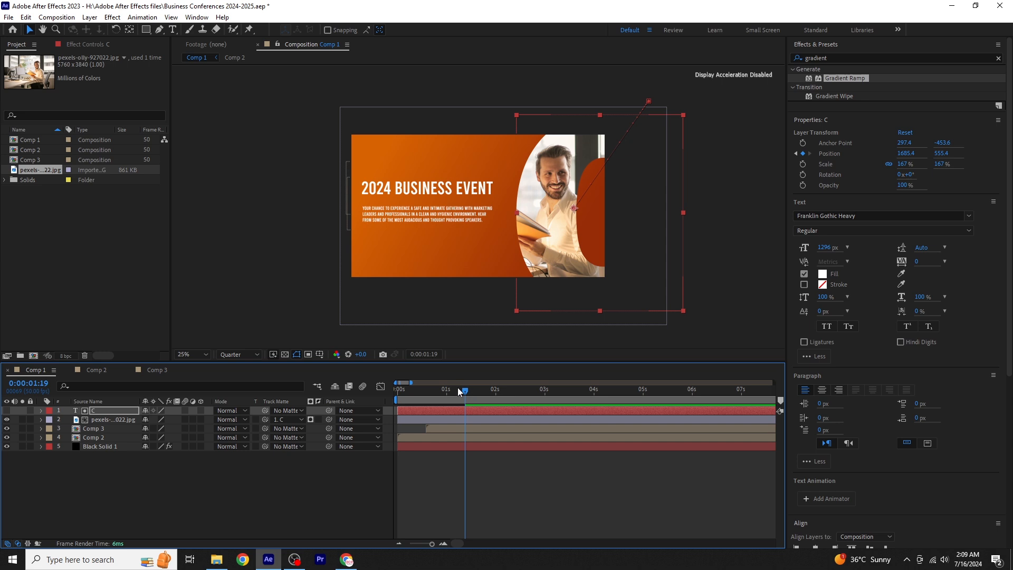
- Move the letter C fully outside the frame to about 2349, -318 at its first Position keyframe, and check both keyframes
key("Home")
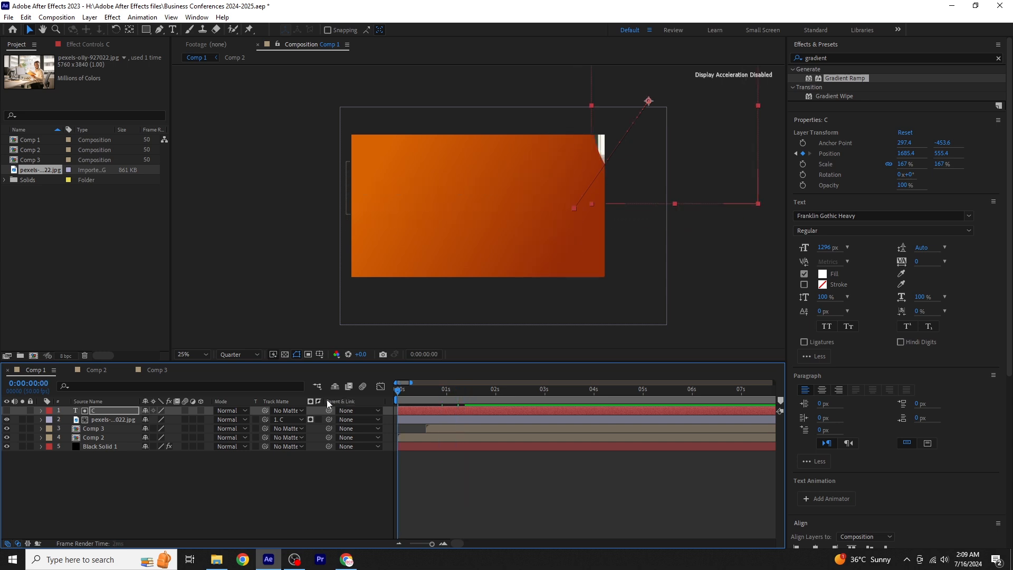
key("p")
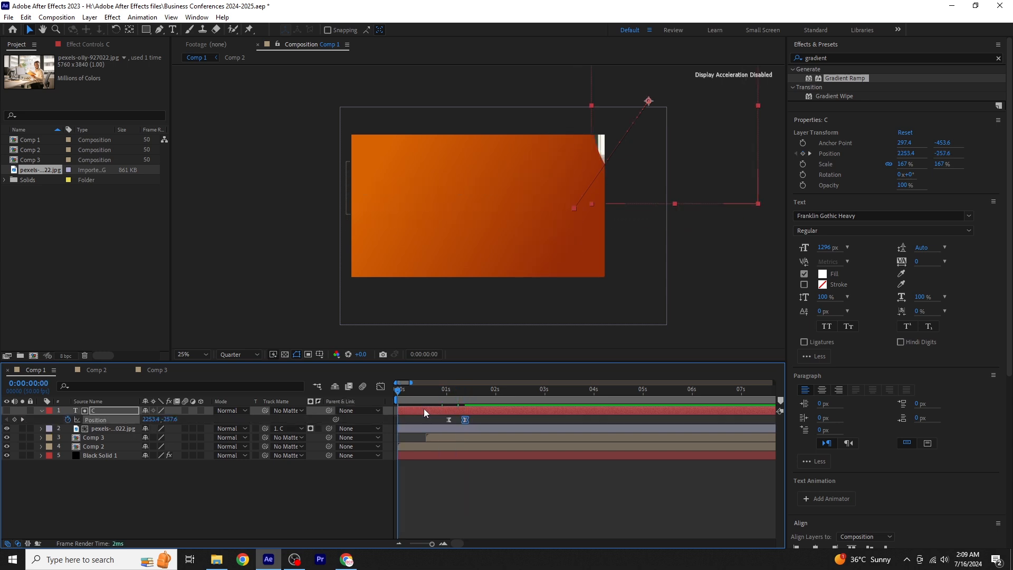
left_click(21, 417)
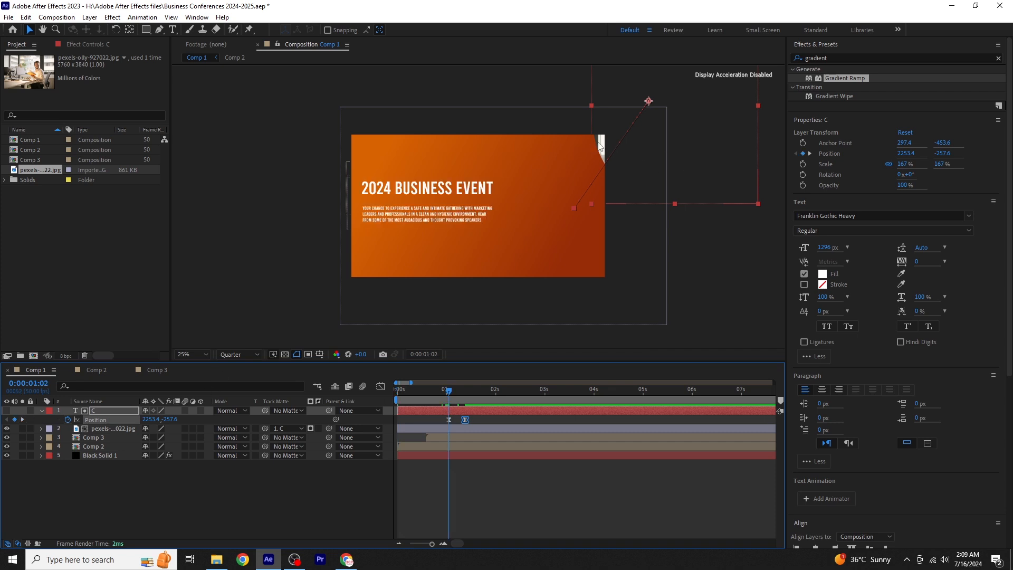
left_click_drag(606, 143, 618, 135)
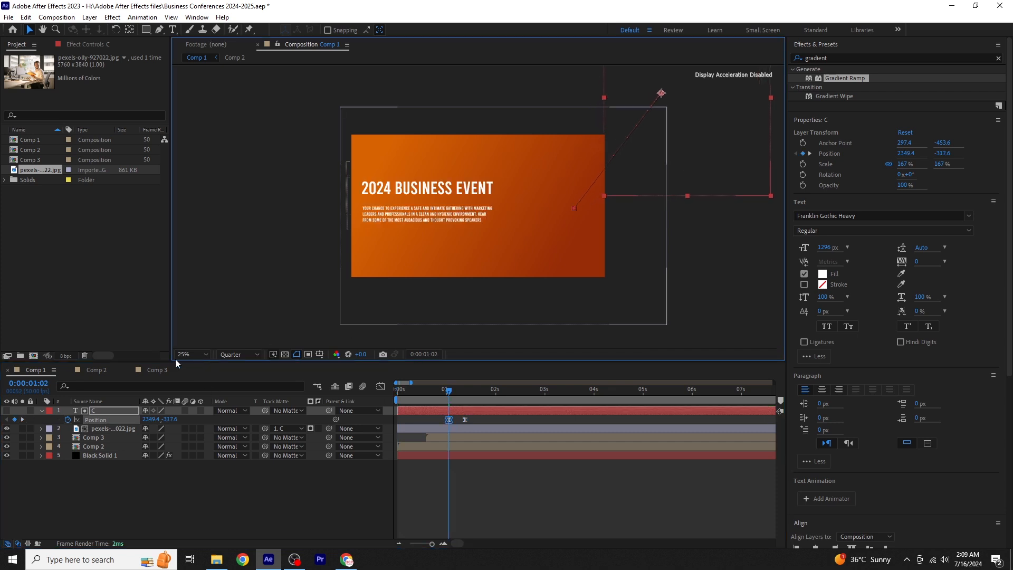
left_click(23, 419)
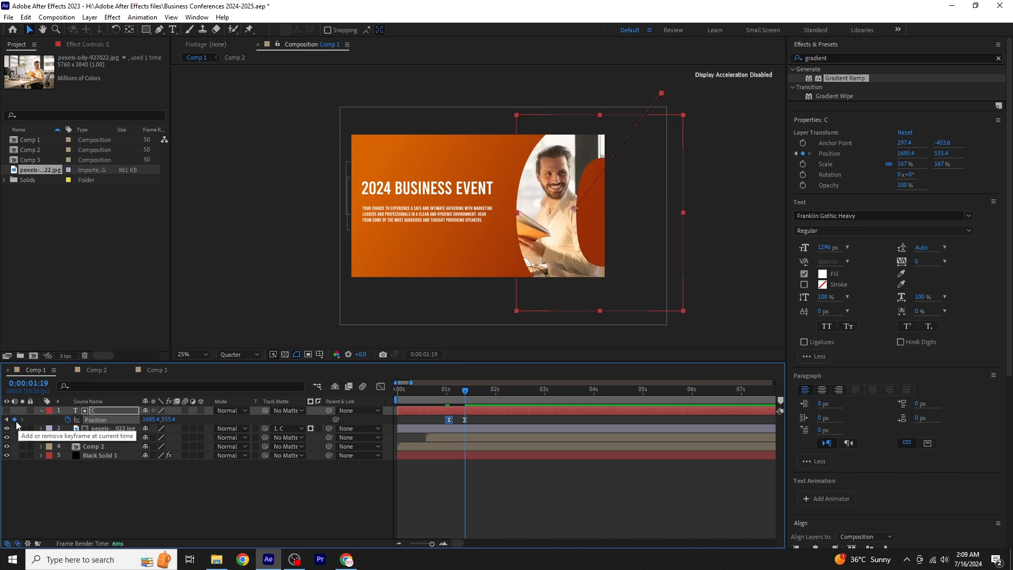
left_click(7, 419)
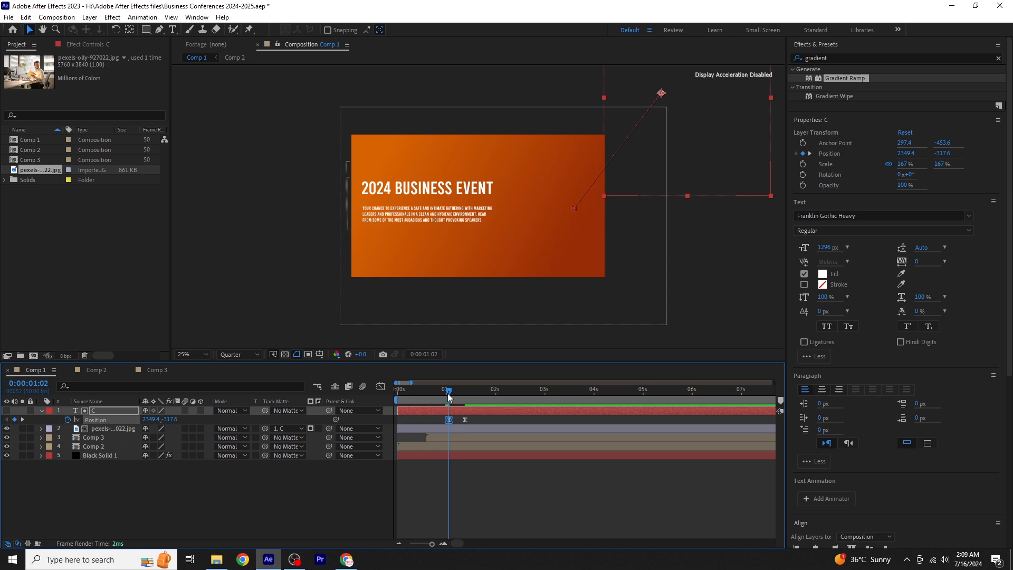
- Preview the letter C's slide-in animation from the start of the composition
left_click_drag(448, 394, 334, 401)
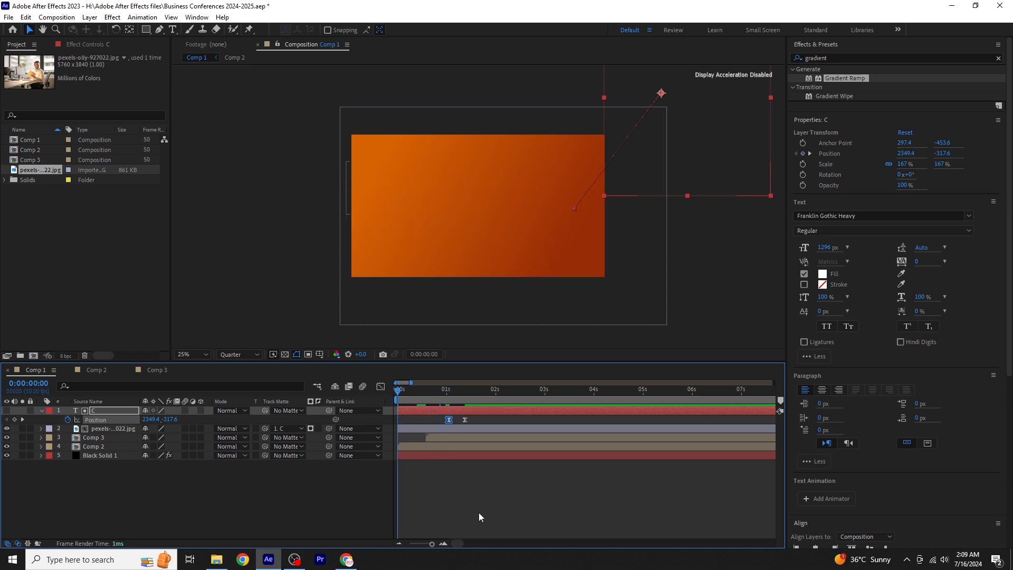
left_click(406, 479)
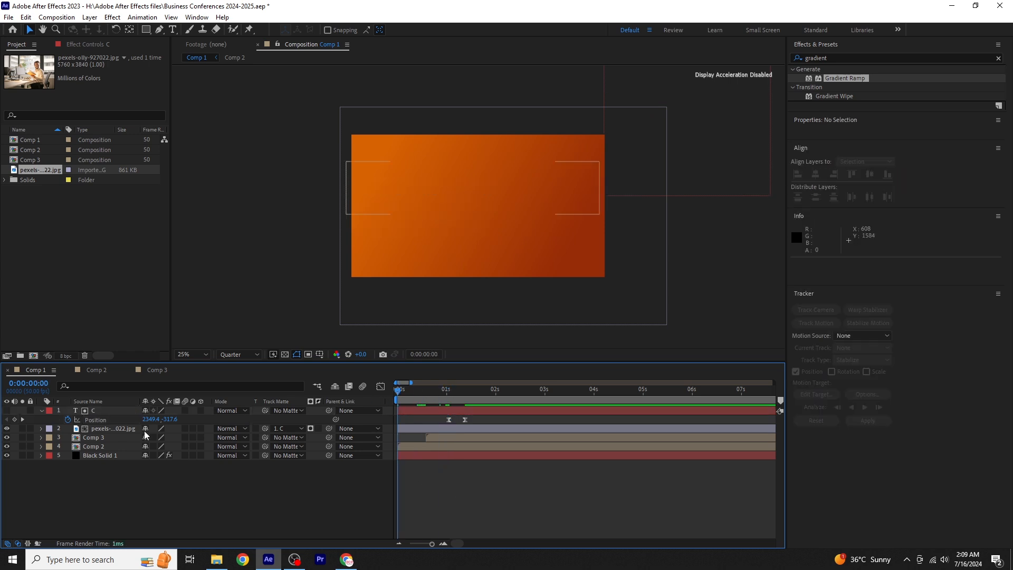
left_click(42, 411)
key("space")
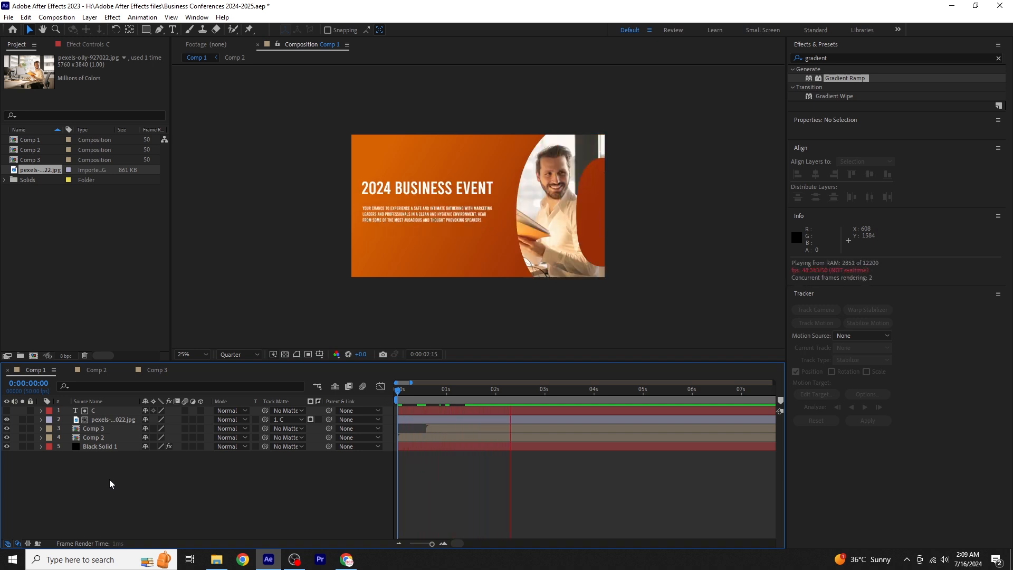
key("space")
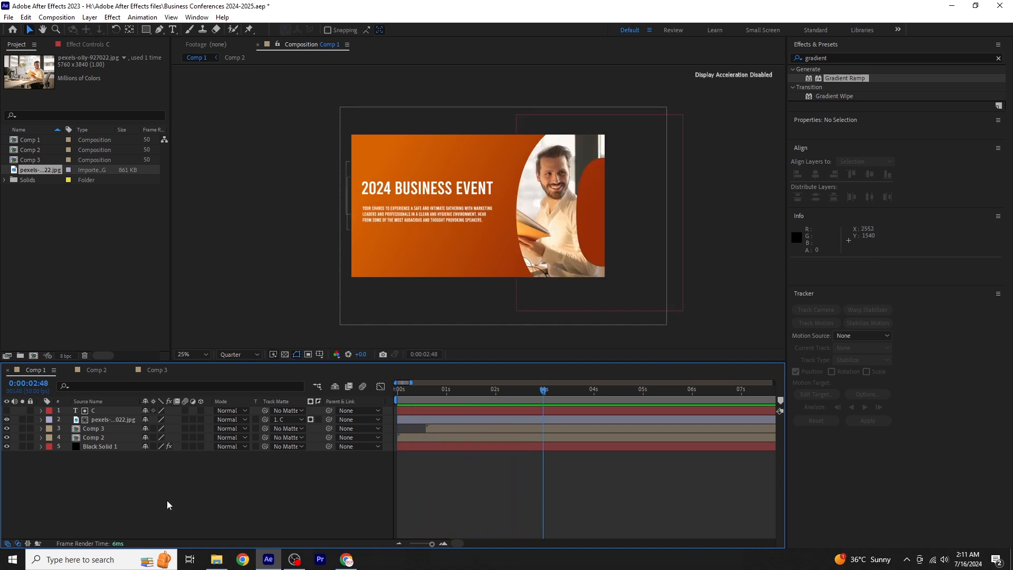
- Import the abstract-geometric-white-background-free-vector image and place it in Comp 1 directly above the Black Solid 1 layer
right_click(65, 236)
mouse_move(102, 285)
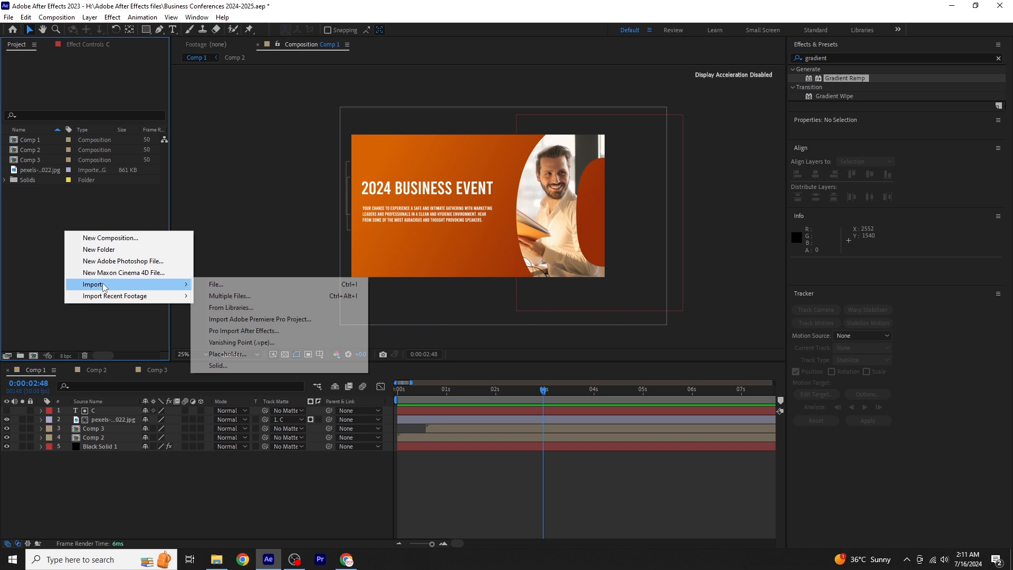
left_click(220, 286)
left_click(181, 191)
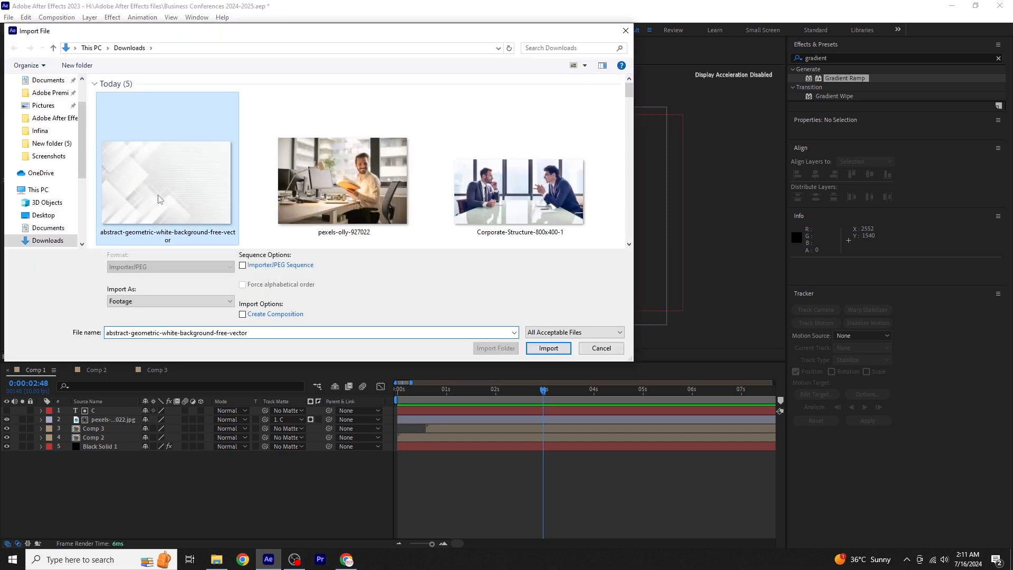
left_click(548, 349)
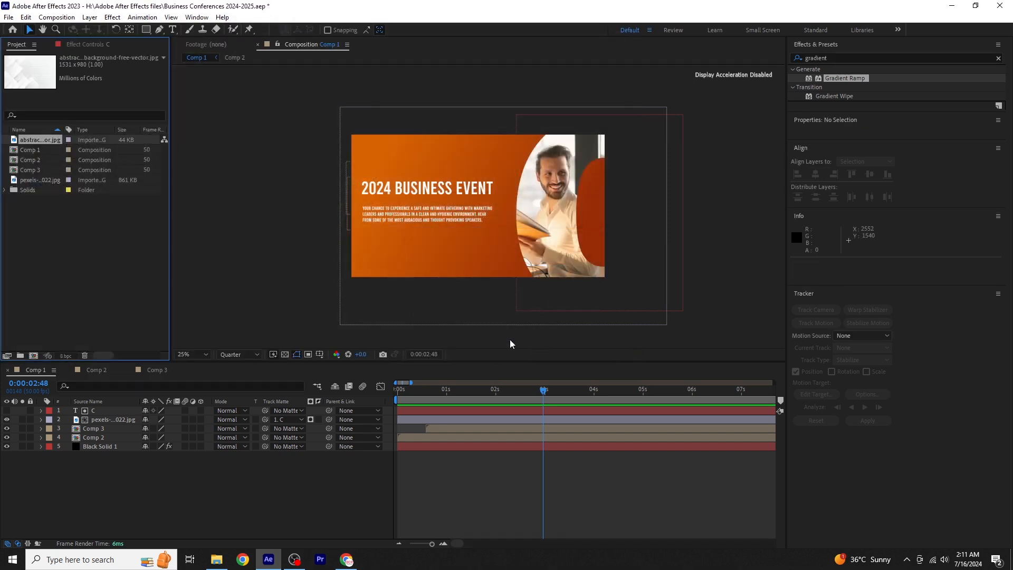
left_click_drag(85, 144, 125, 447)
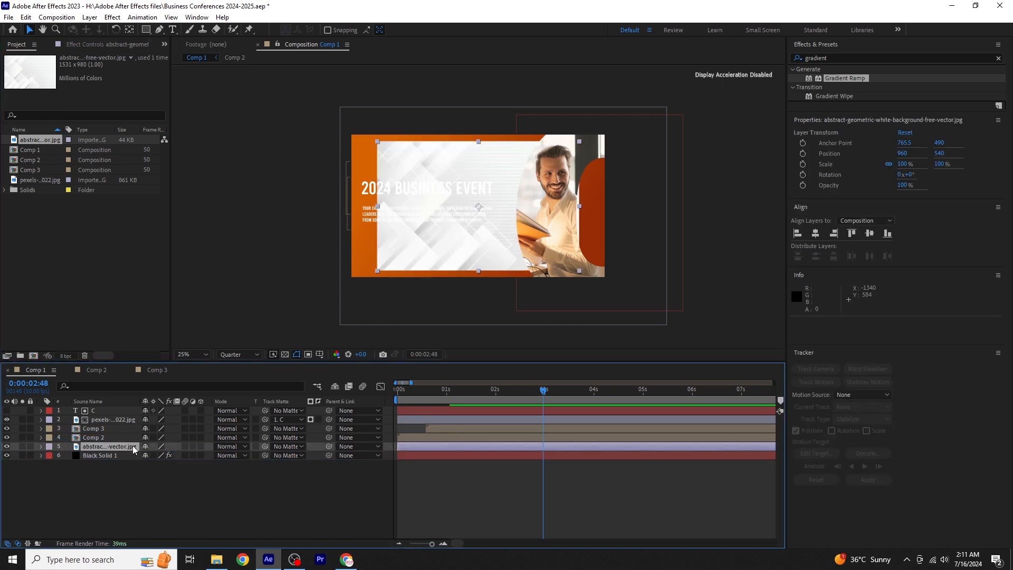
- Scale the abstract geometric background layer to 128% and set its blending mode to Multiply
key("s")
left_click_drag(176, 455, 192, 455)
left_click(41, 447)
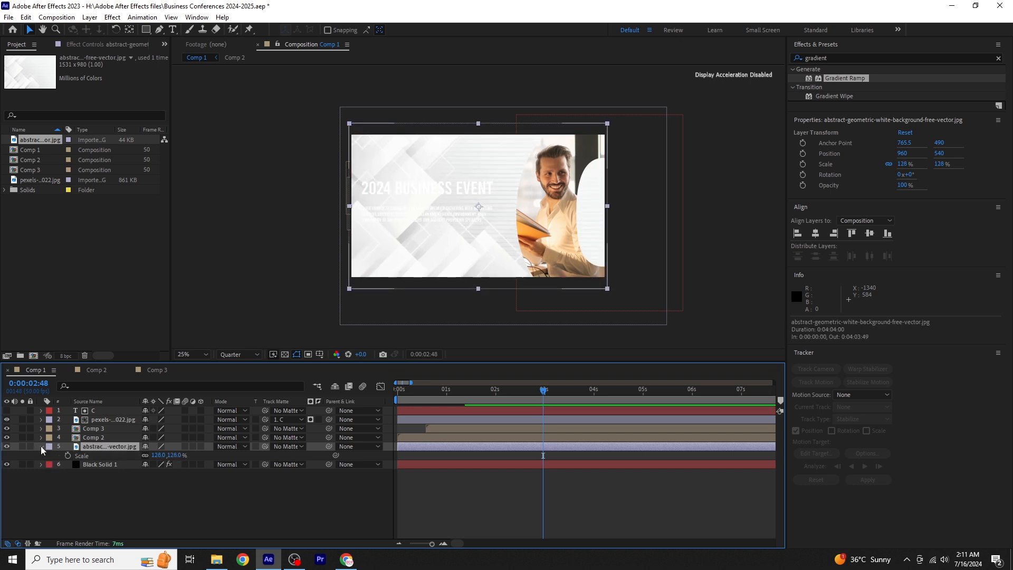
left_click(241, 448)
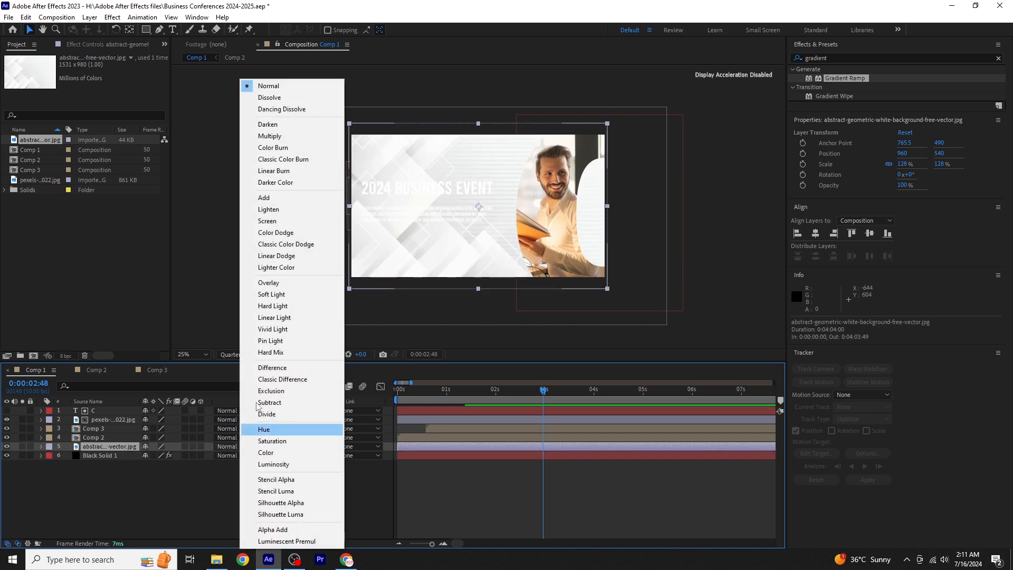
left_click(273, 138)
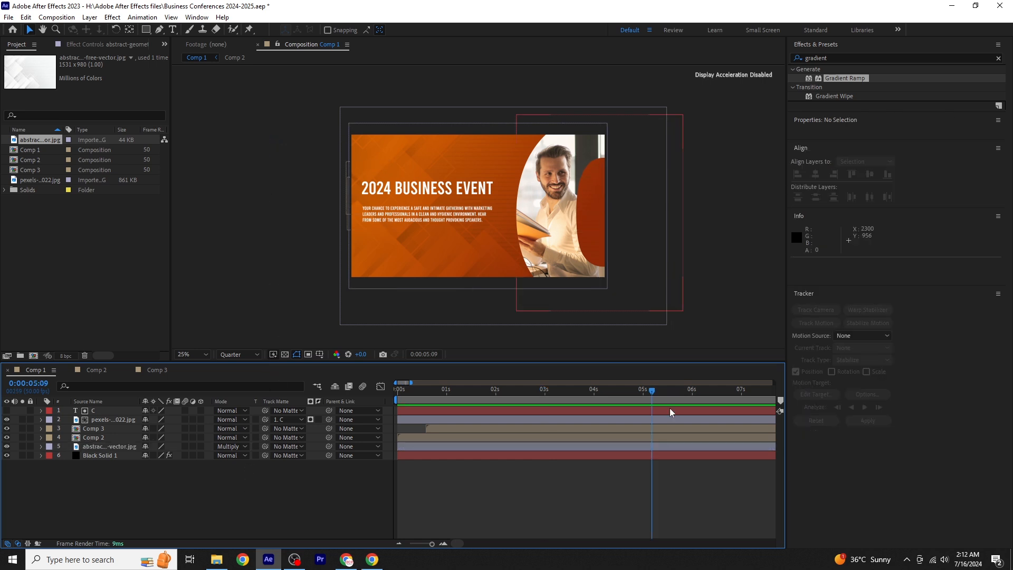
- End the work area at 0:00:05:09 and preview the composition from the beginning
key("n")
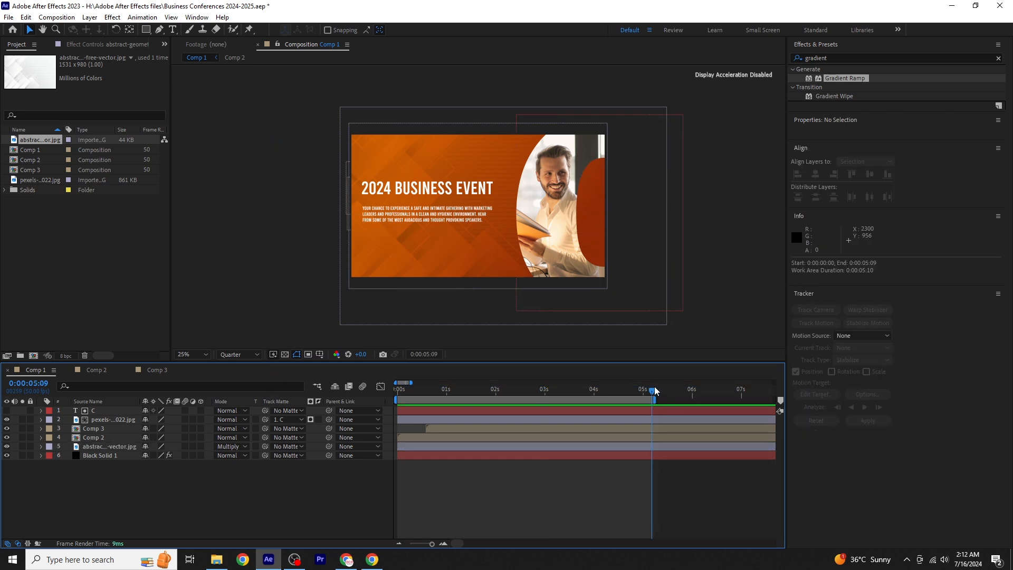
left_click_drag(653, 391, 113, 428)
key("space")
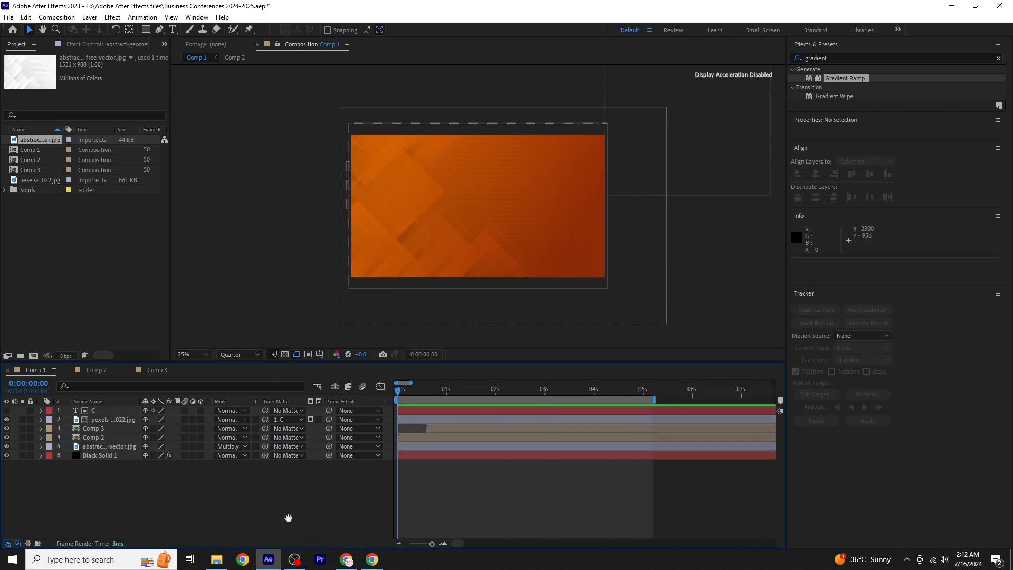